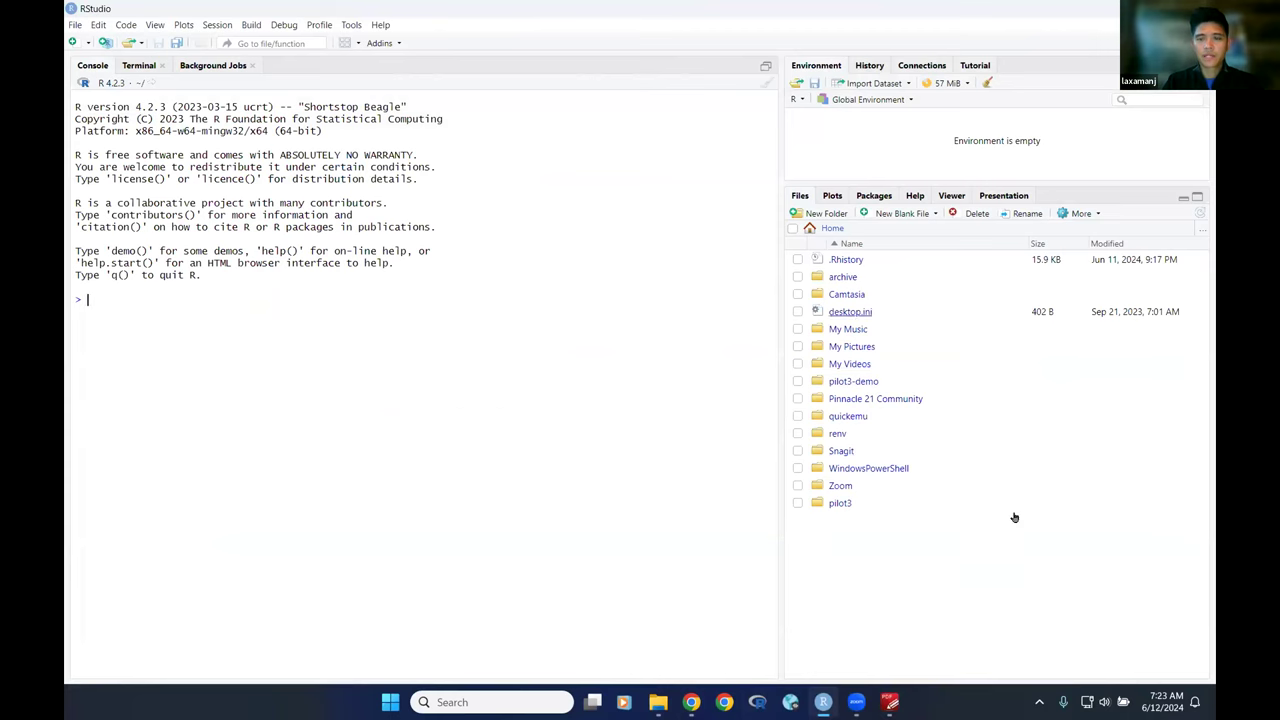
Rename the pilot3 folder in the Home directory as pilot3-files
click(1015, 216)
key(End)
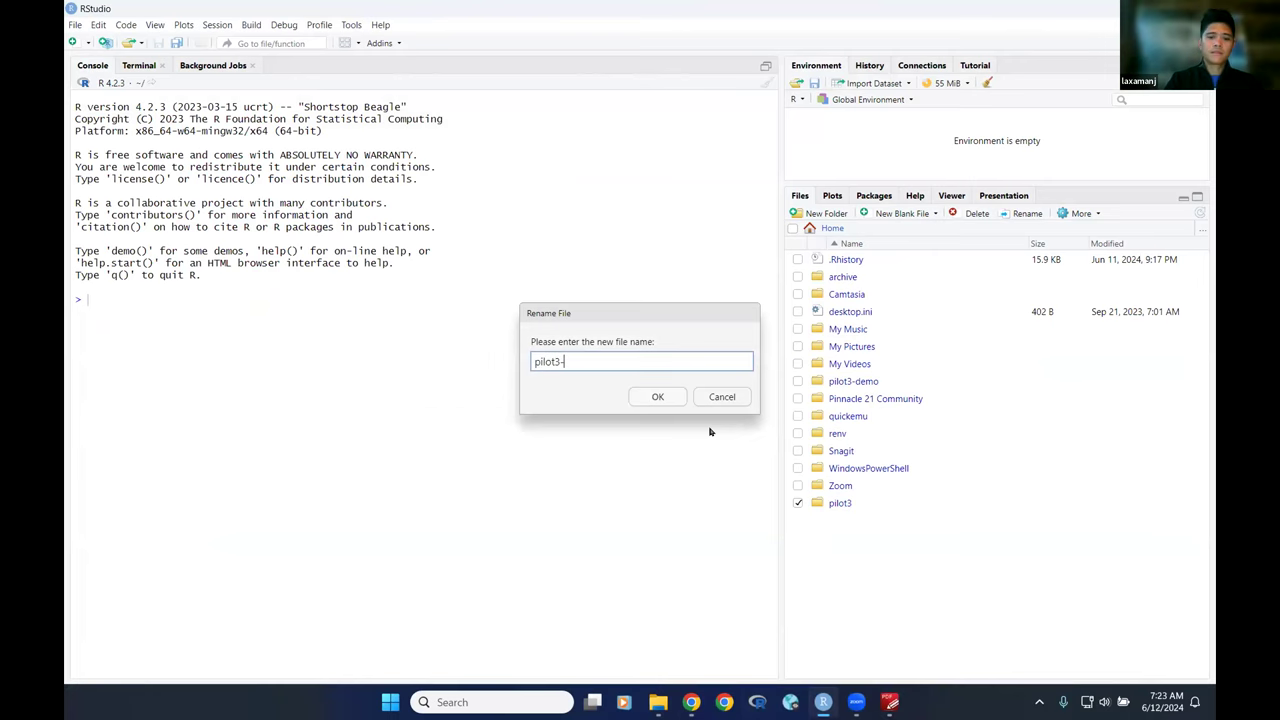
click(645, 400)
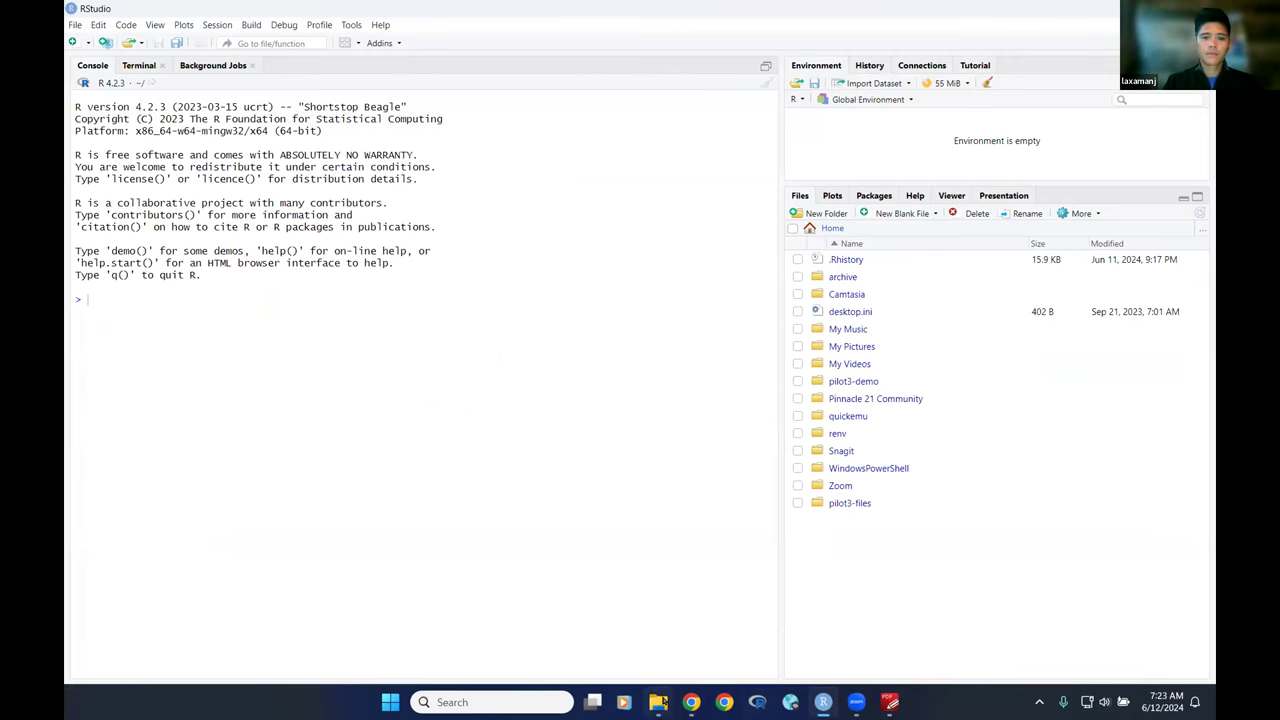
Switch to File Explorer and copy the m1 and m5 folders from submissions-pilot3-adam-to-fda-main
key(alt+Tab)
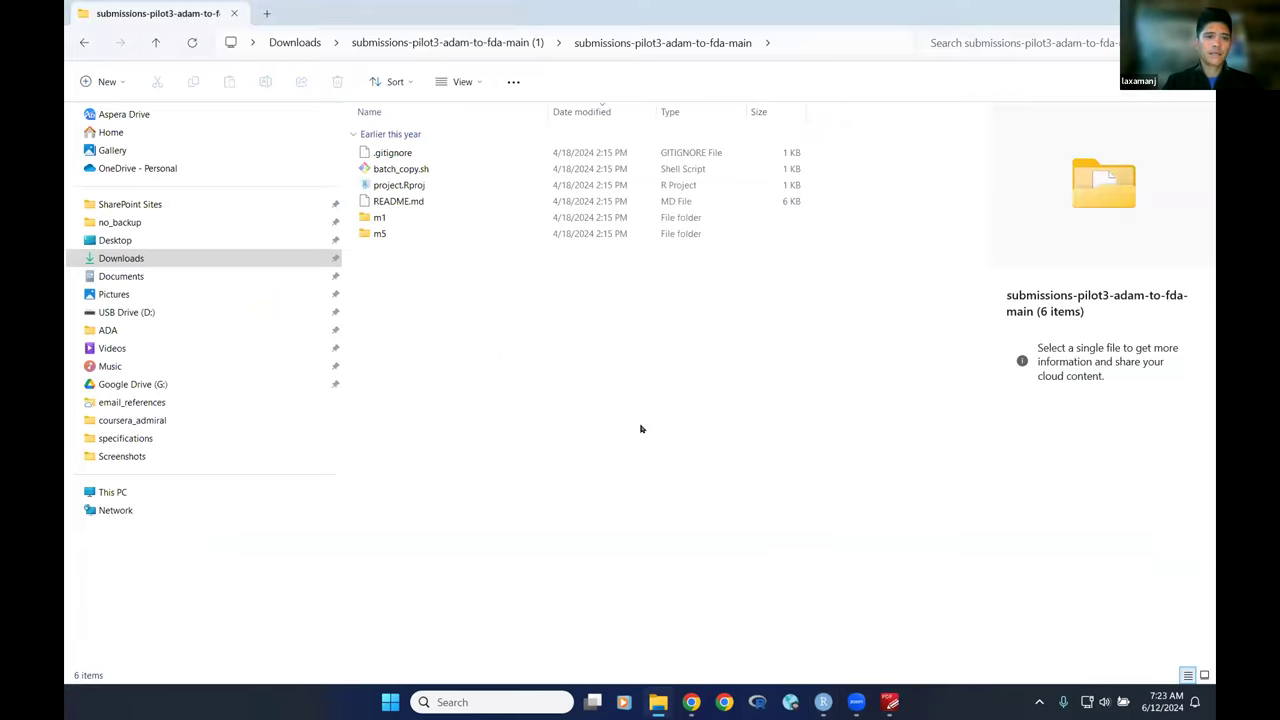
click(380, 218)
ctrl+click(382, 234)
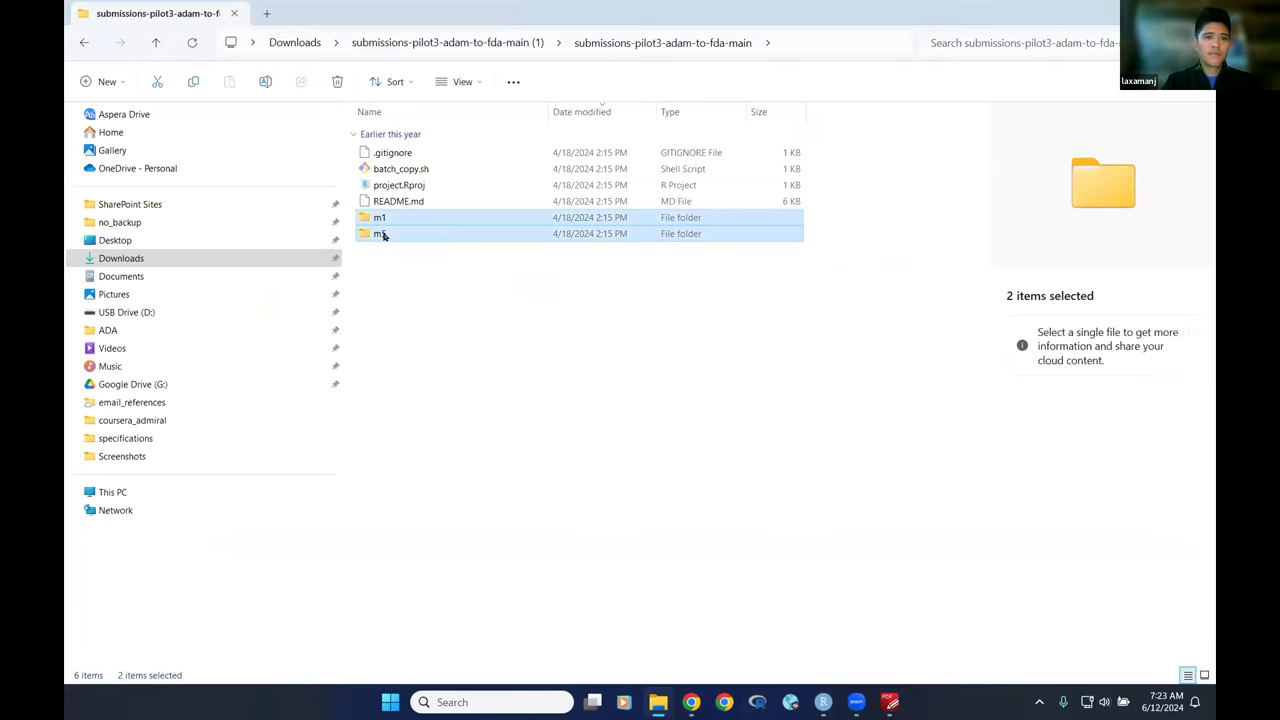
right_click(382, 234)
click(431, 254)
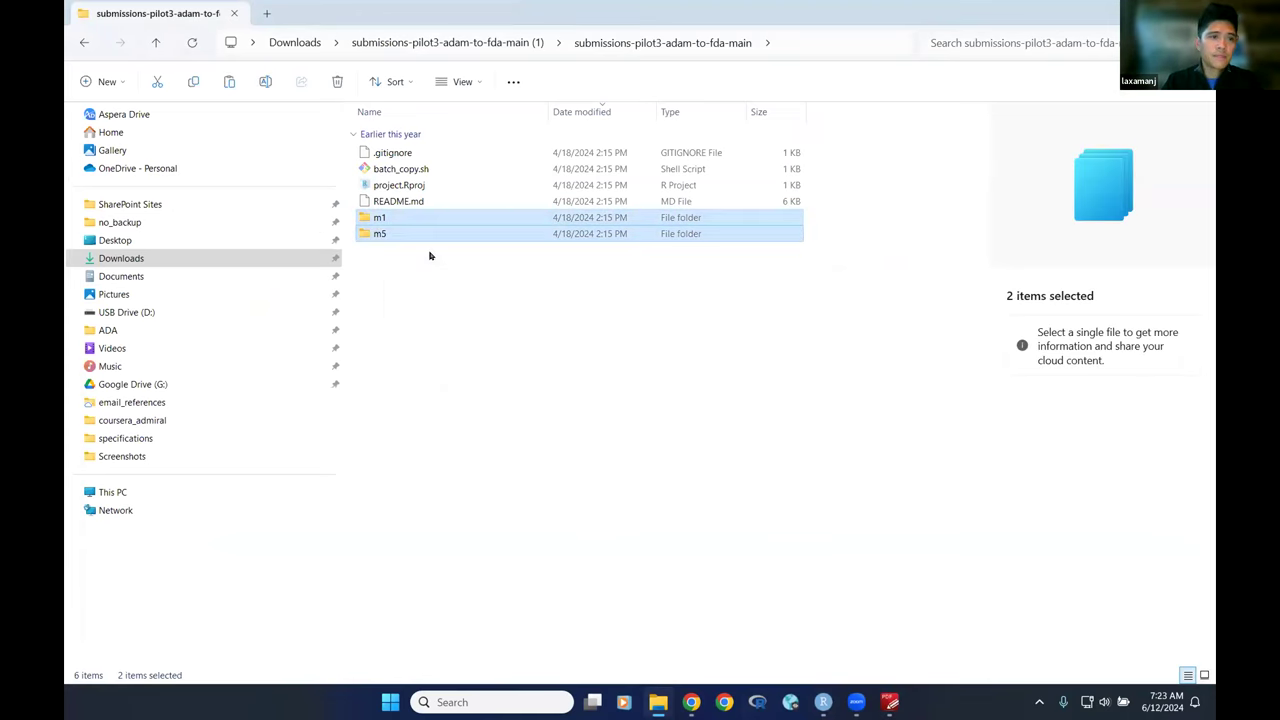
Paste the copied m1 and m5 folders into the pilot3-files folder in Documents
click(172, 280)
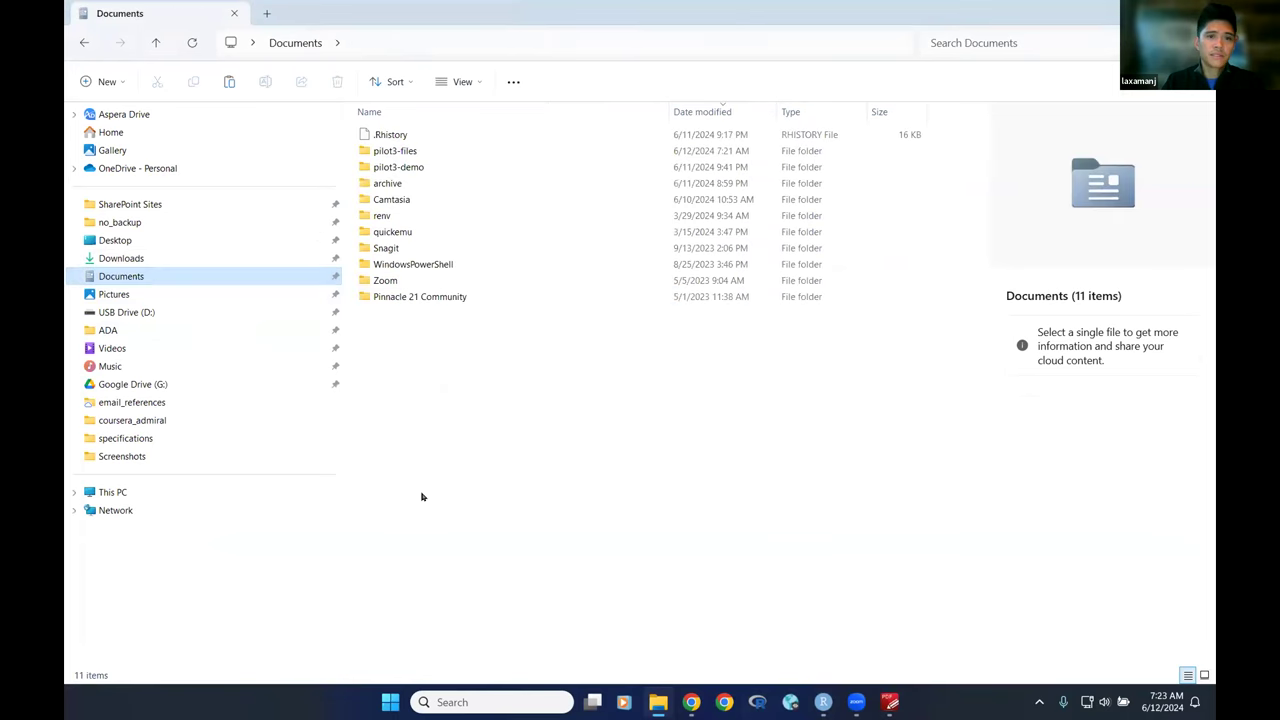
double_click(383, 152)
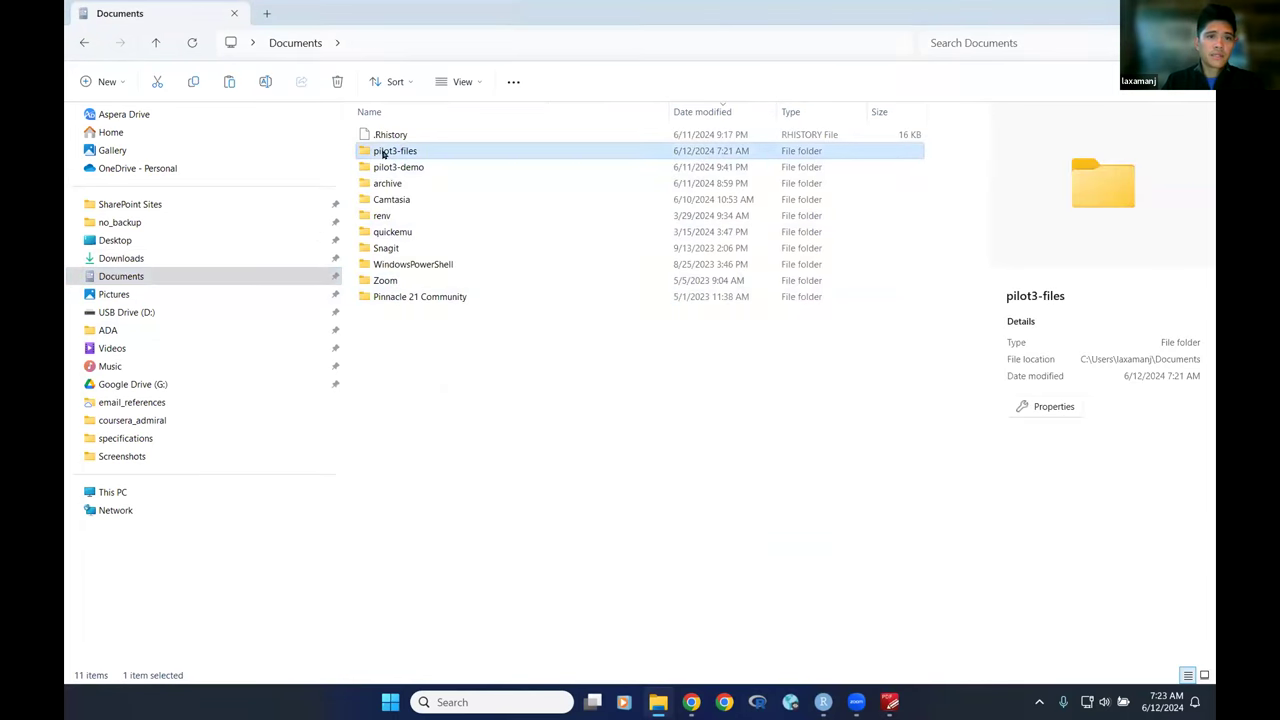
right_click(416, 307)
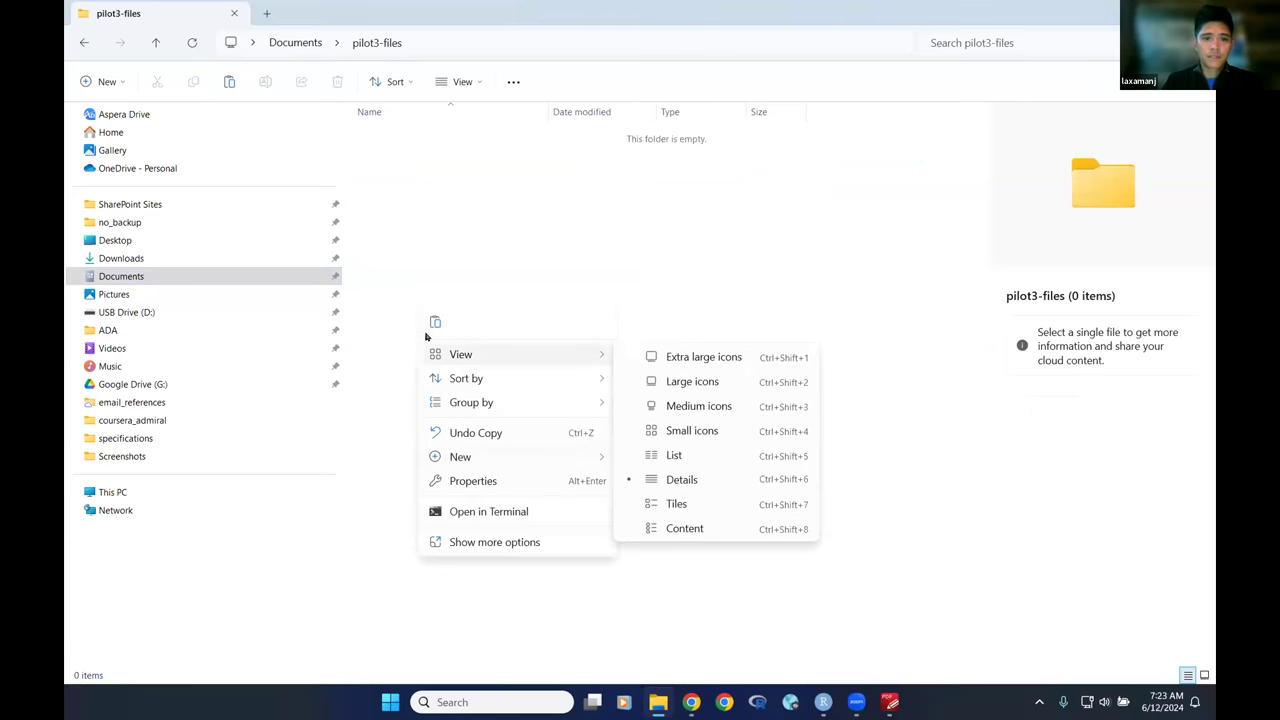
click(431, 333)
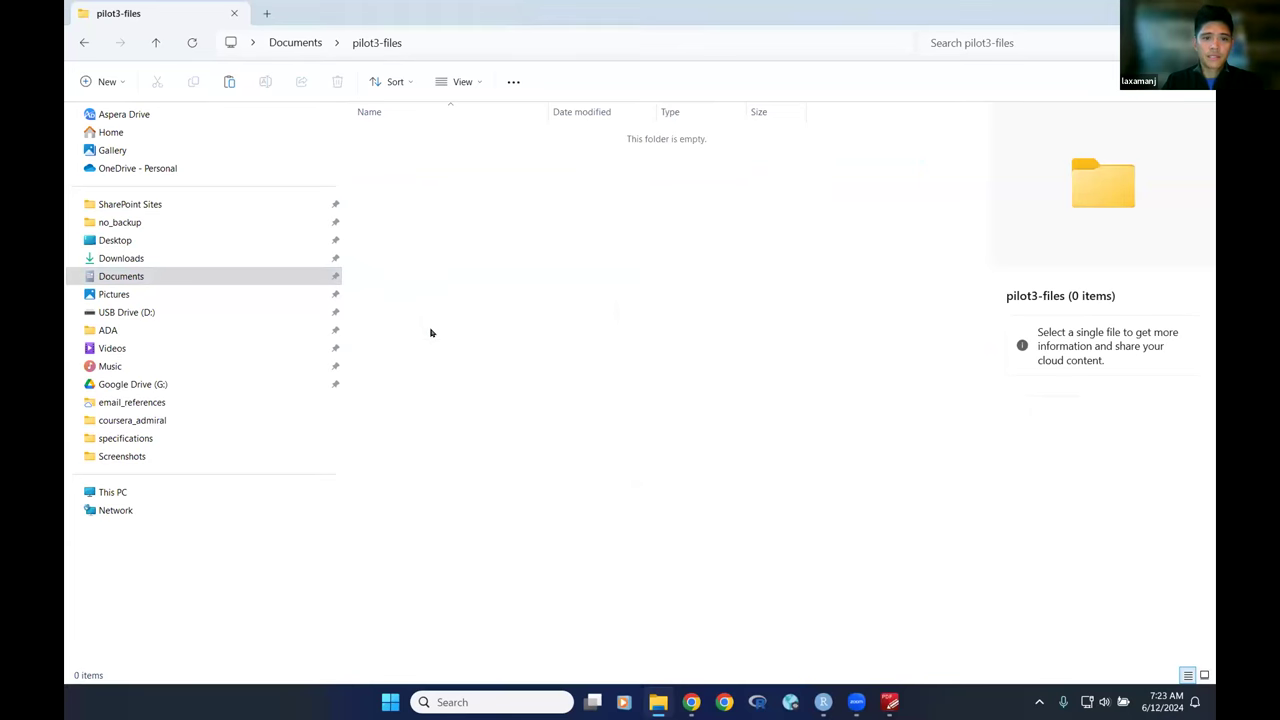
click(641, 476)
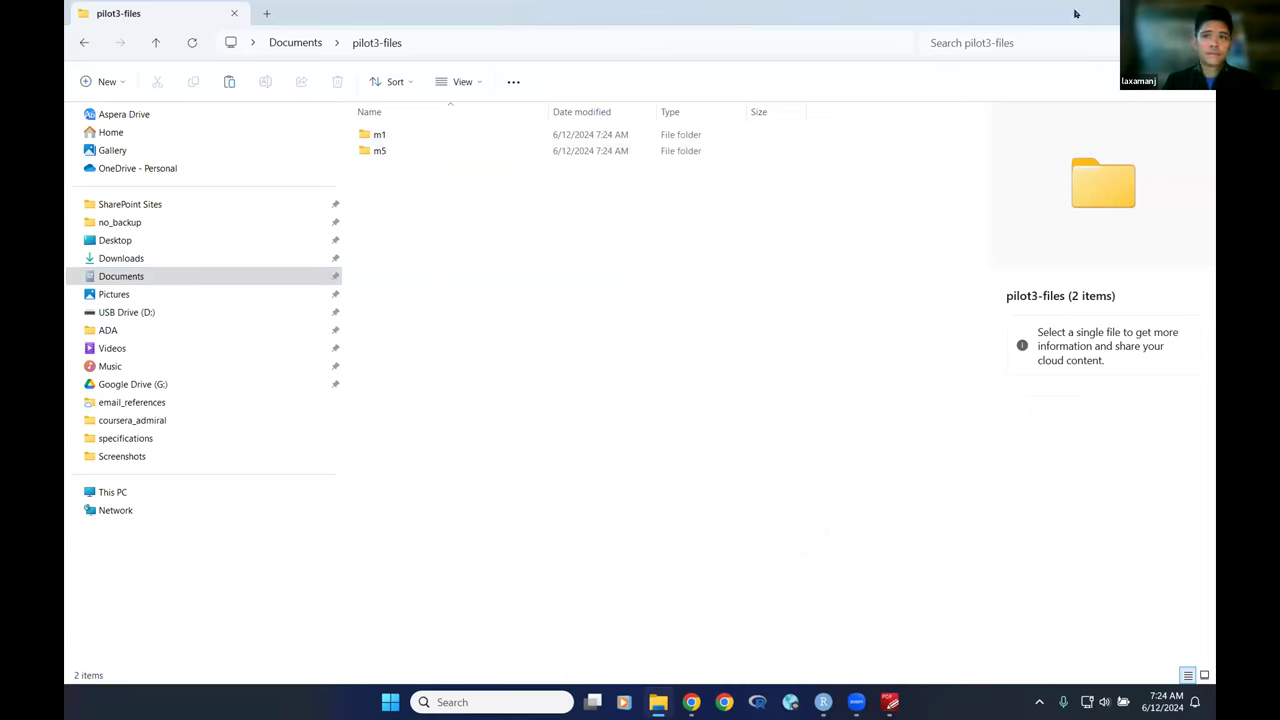
Switch to the adrg_rconsortium_pilot3 PDF and read the instructions on installing R and creating the project in sections 9.1.1 and 9.1.2
key(alt+Tab)
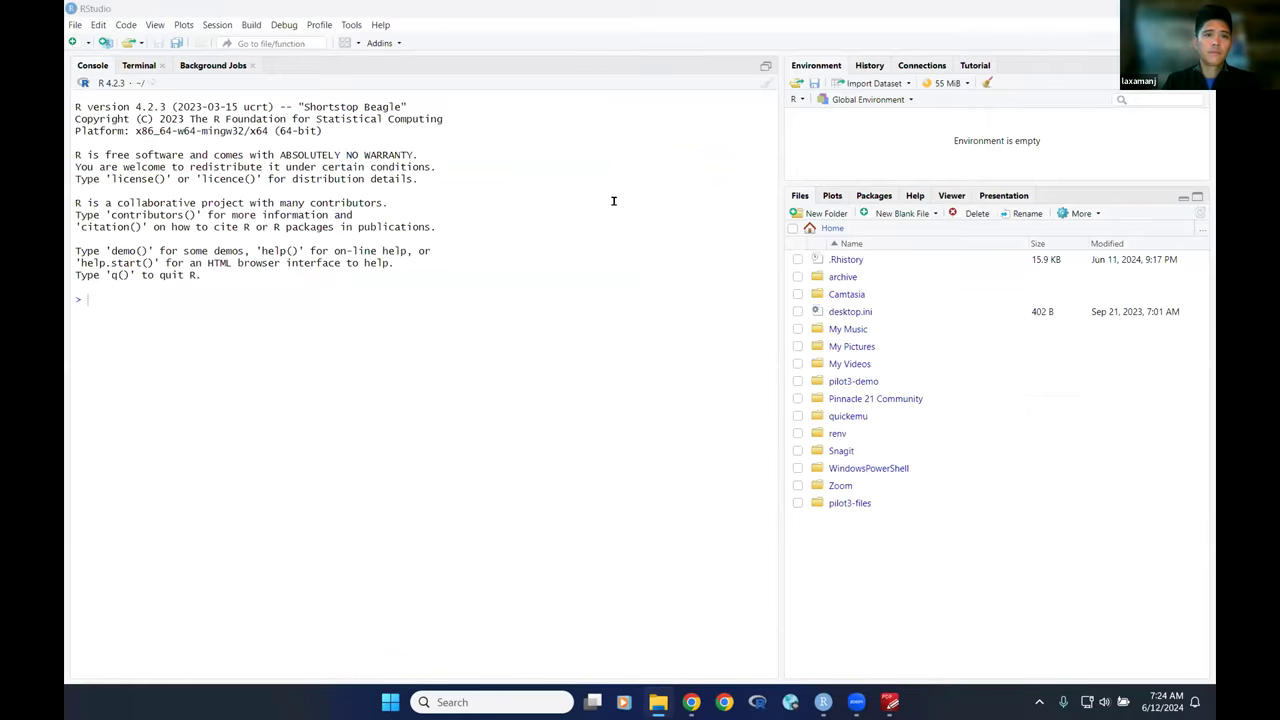
key(alt+Tab)
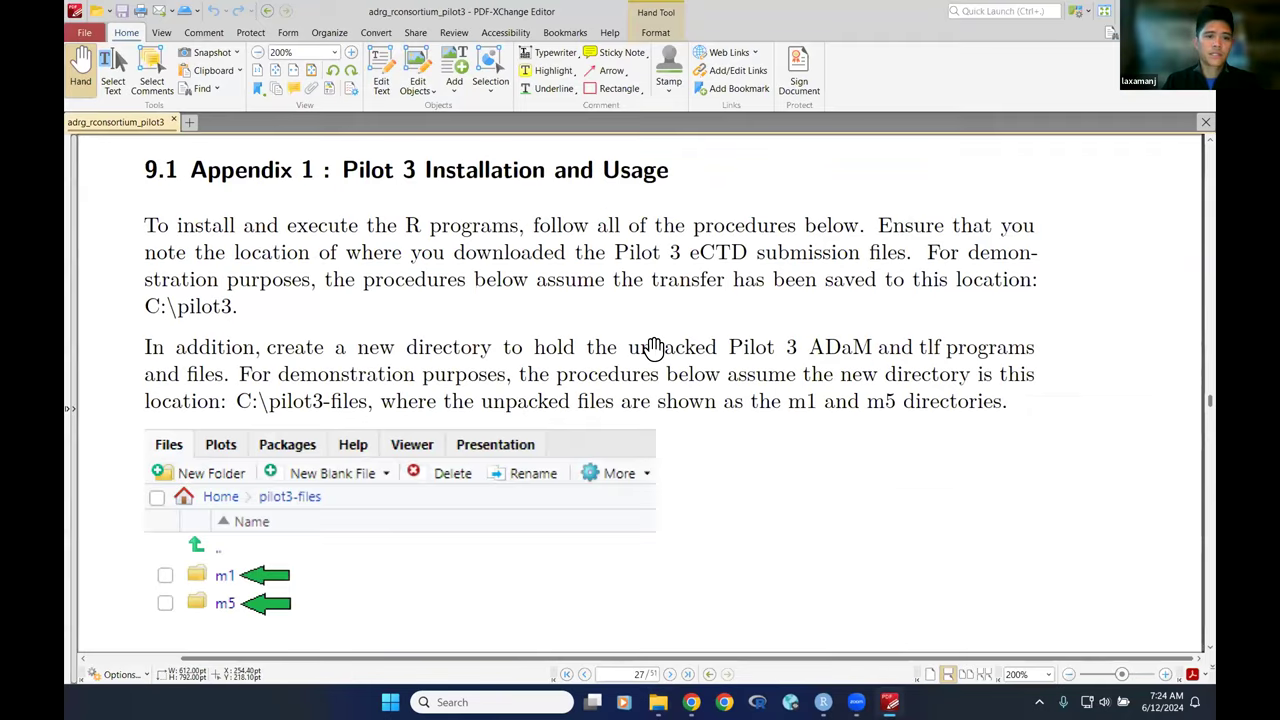
drag(709, 543, 680, 327)
scroll(680, 327, down, 1)
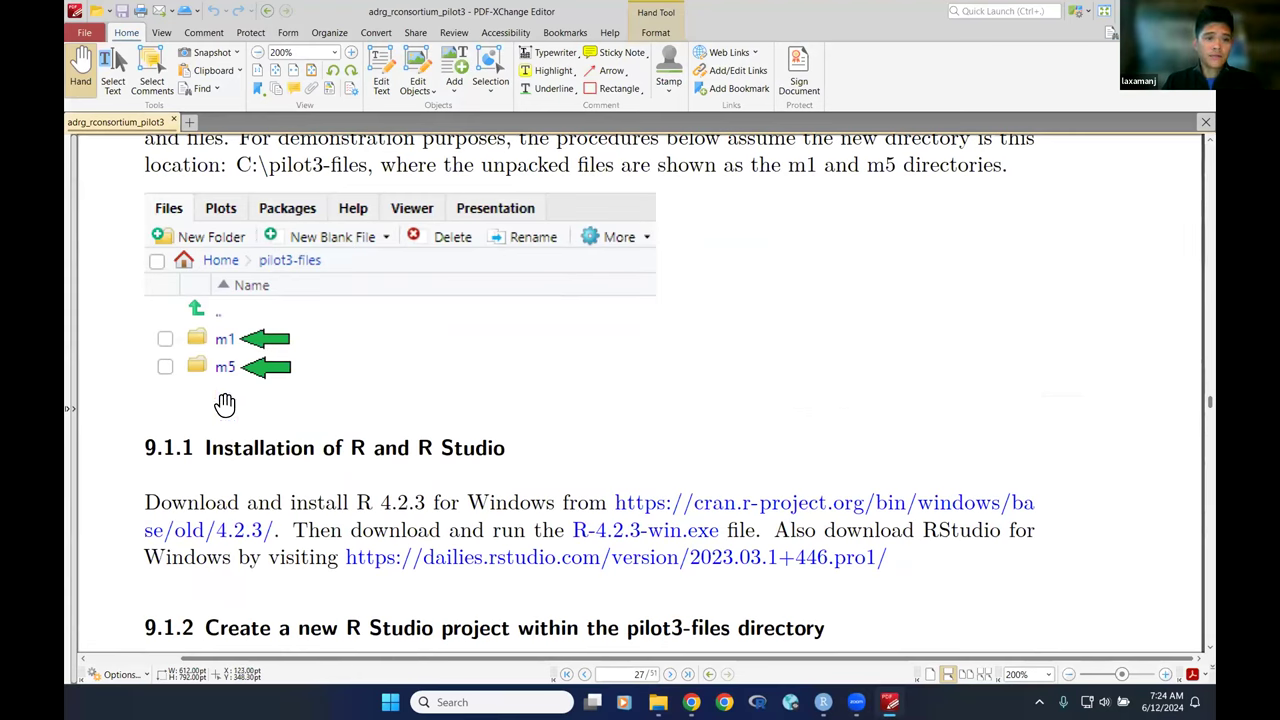
drag(480, 429, 463, 213)
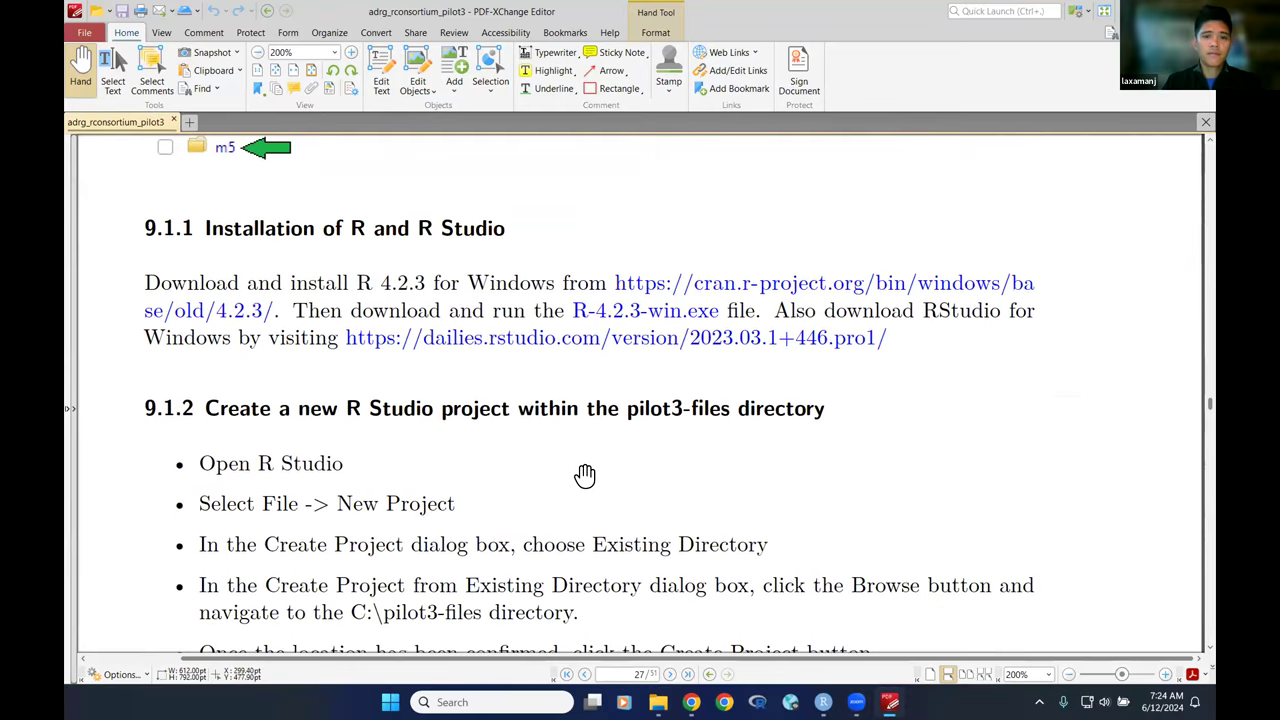
drag(583, 474, 574, 437)
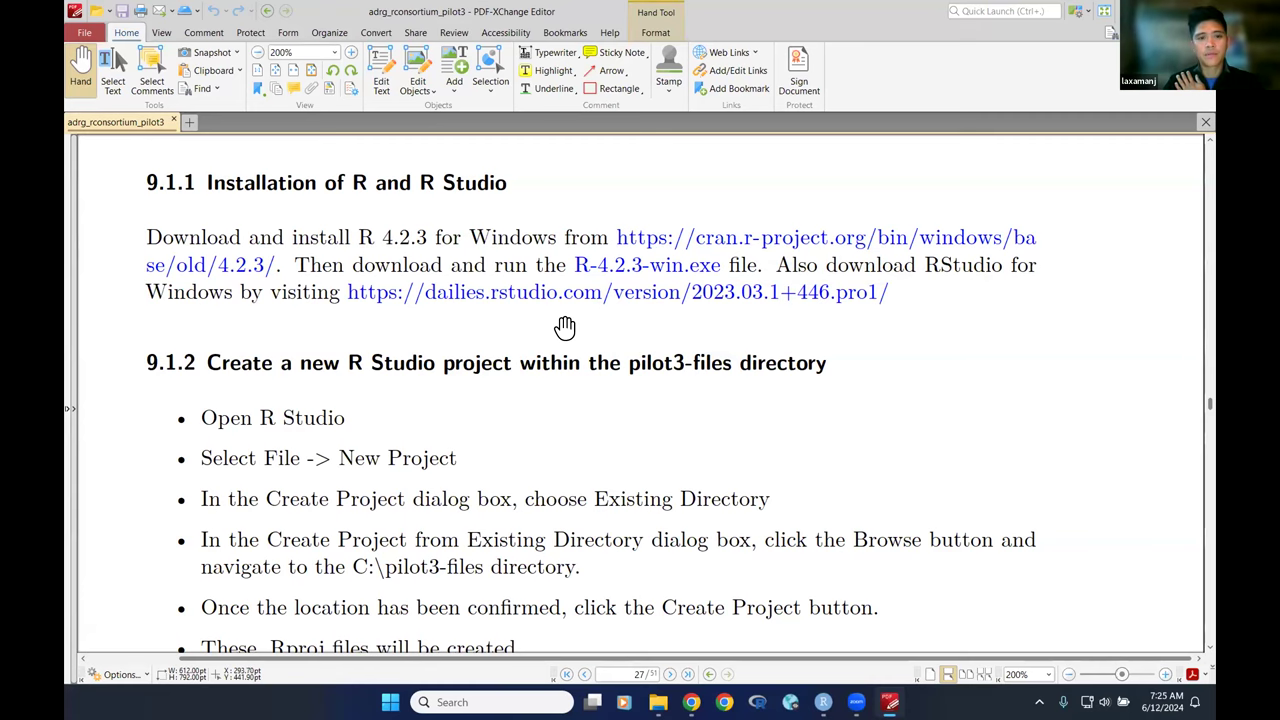
scroll(563, 254, down, 3)
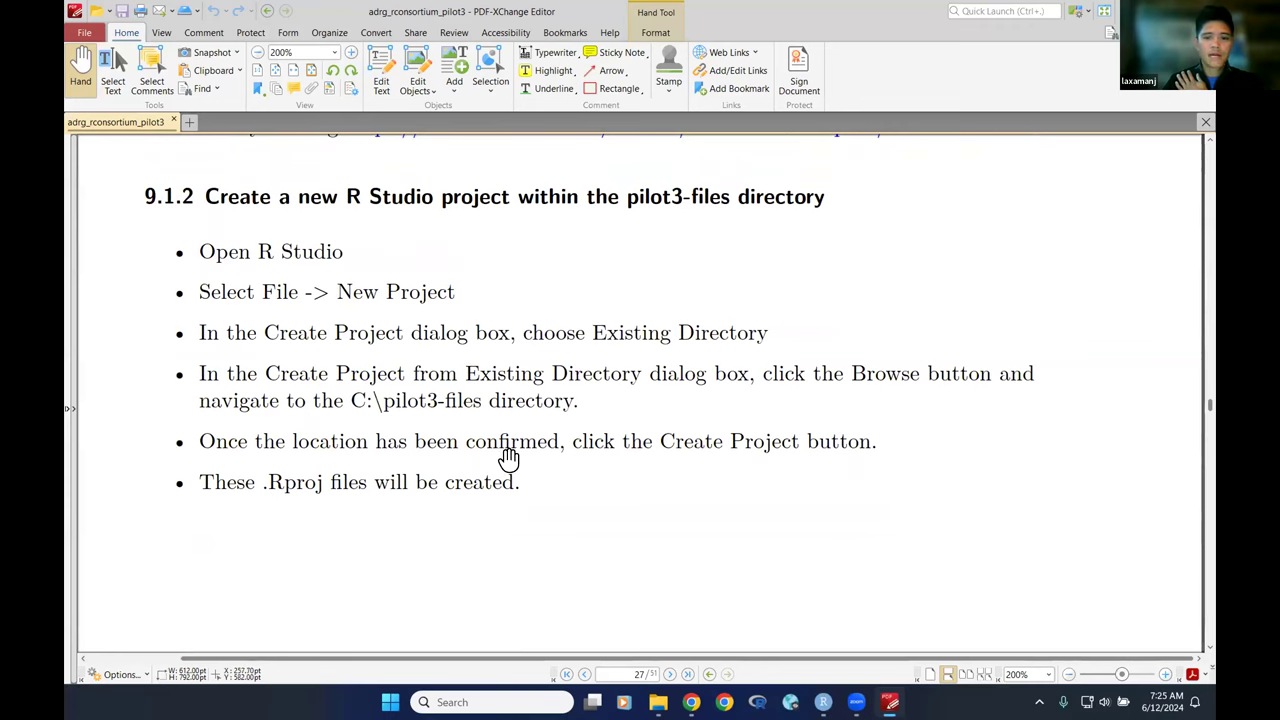
Switch to RStudio, shrink its window to a floating one and start a new project from an existing directory
mouse_move(823, 702)
click(822, 615)
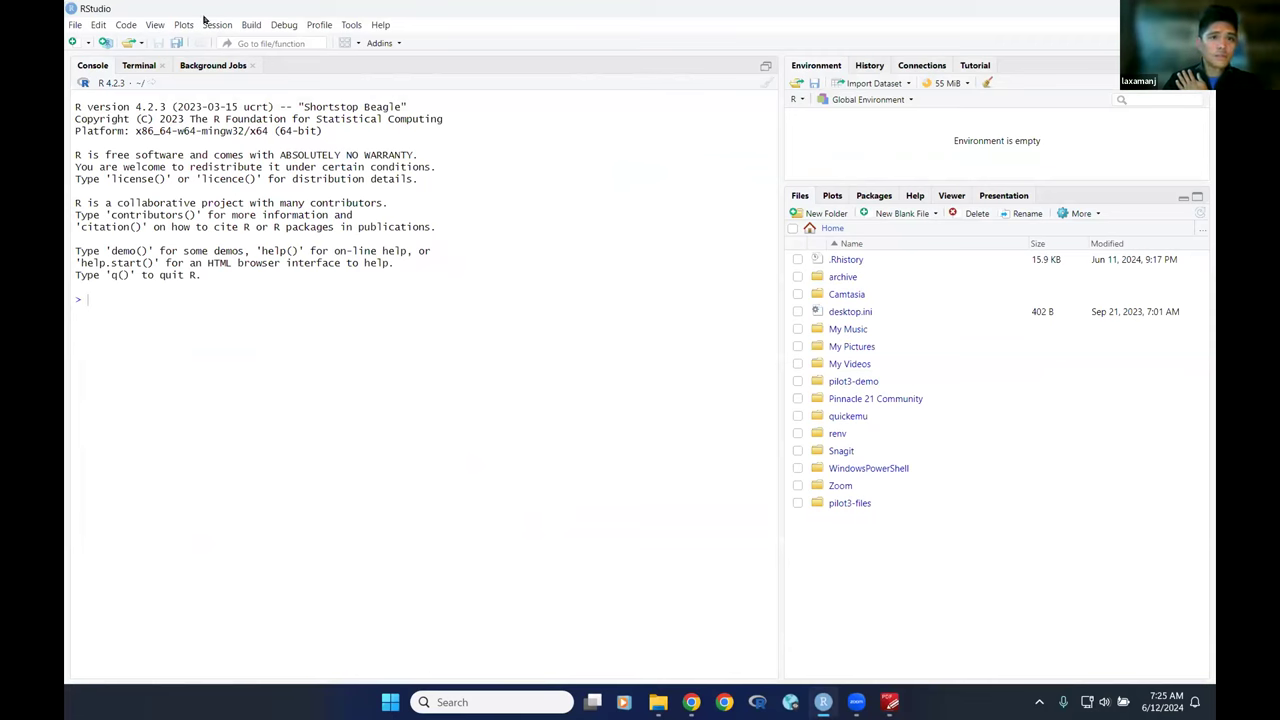
drag(204, 17, 248, 58)
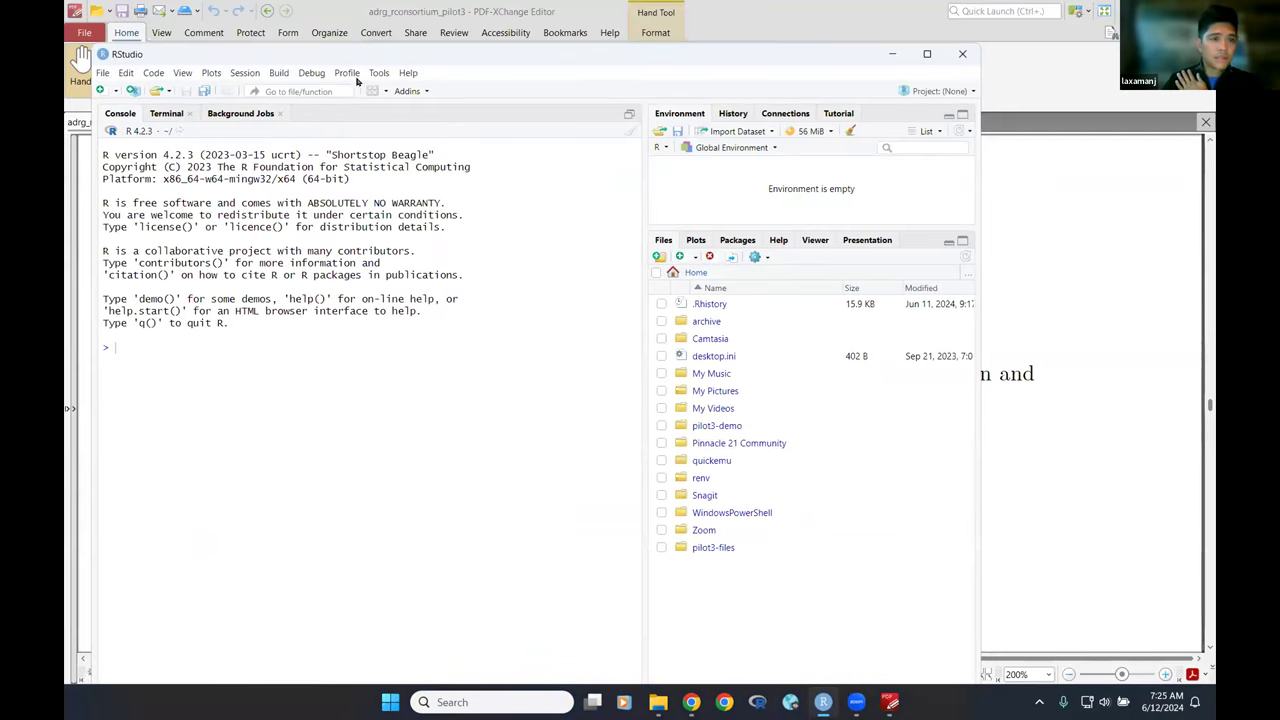
click(100, 74)
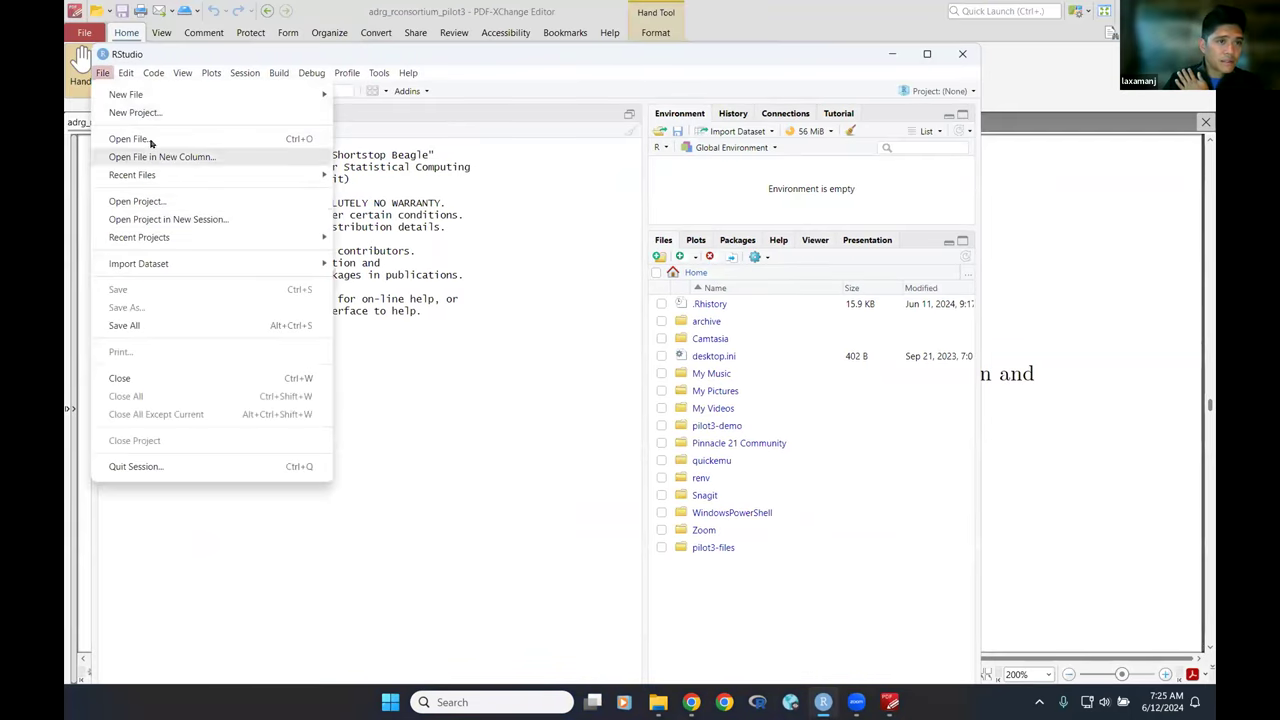
click(135, 112)
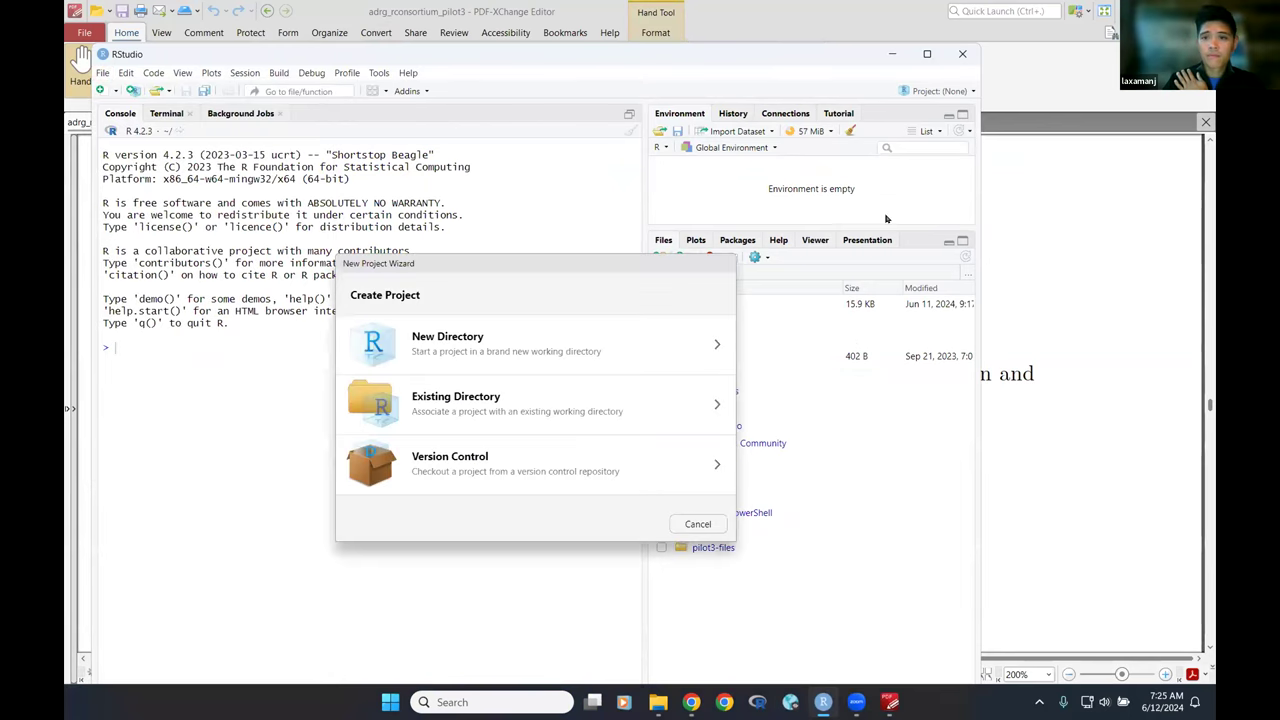
click(505, 401)
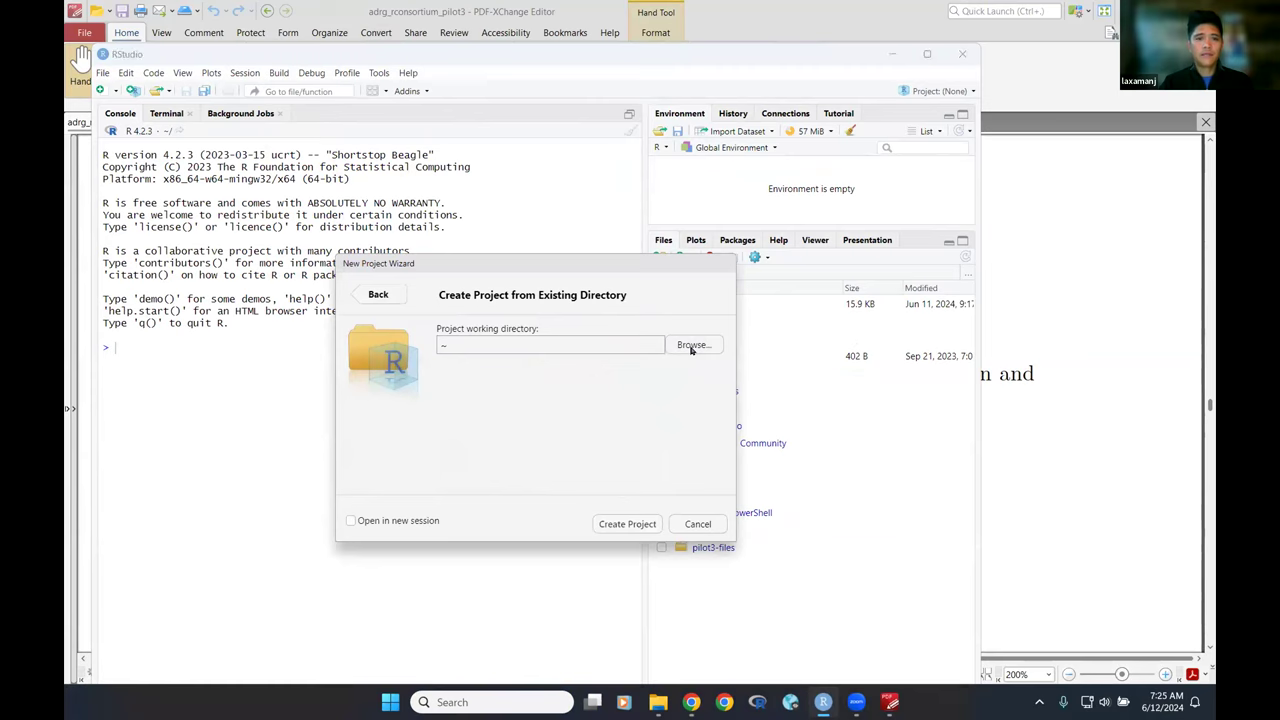
Create the project with Documents/pilot3-files as its working directory and ignore the offered RStudio update
click(691, 346)
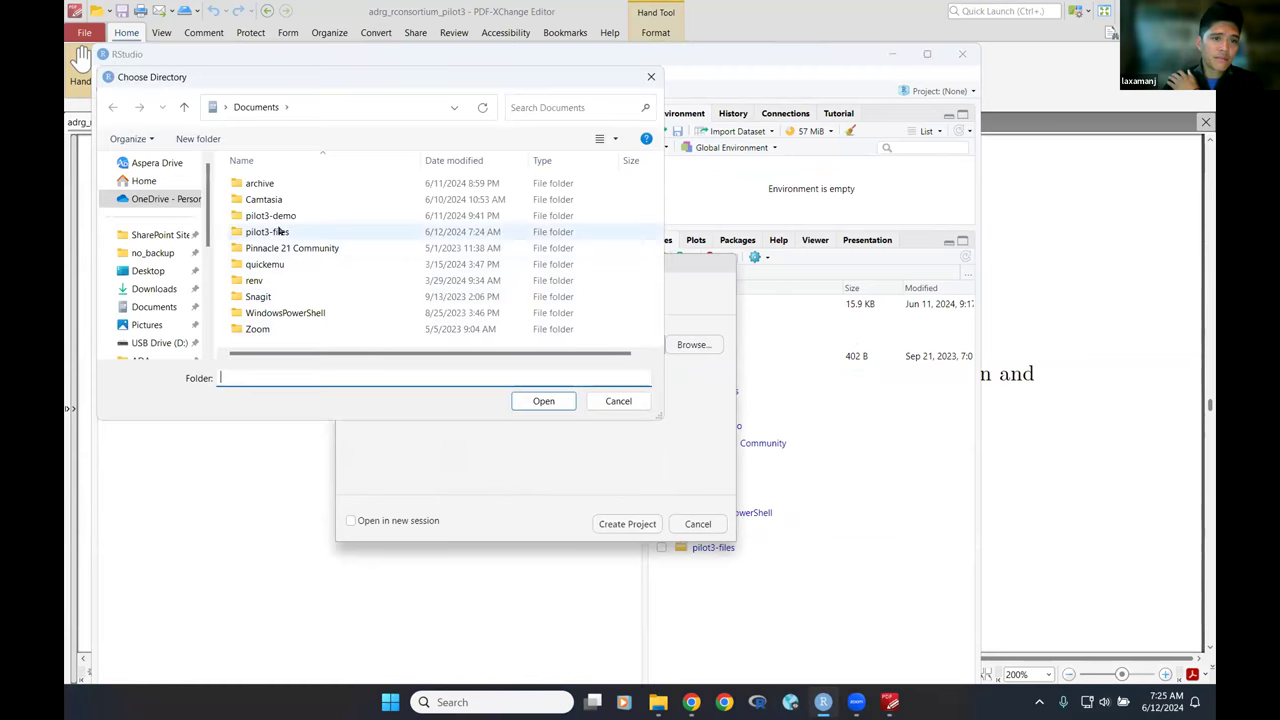
click(273, 233)
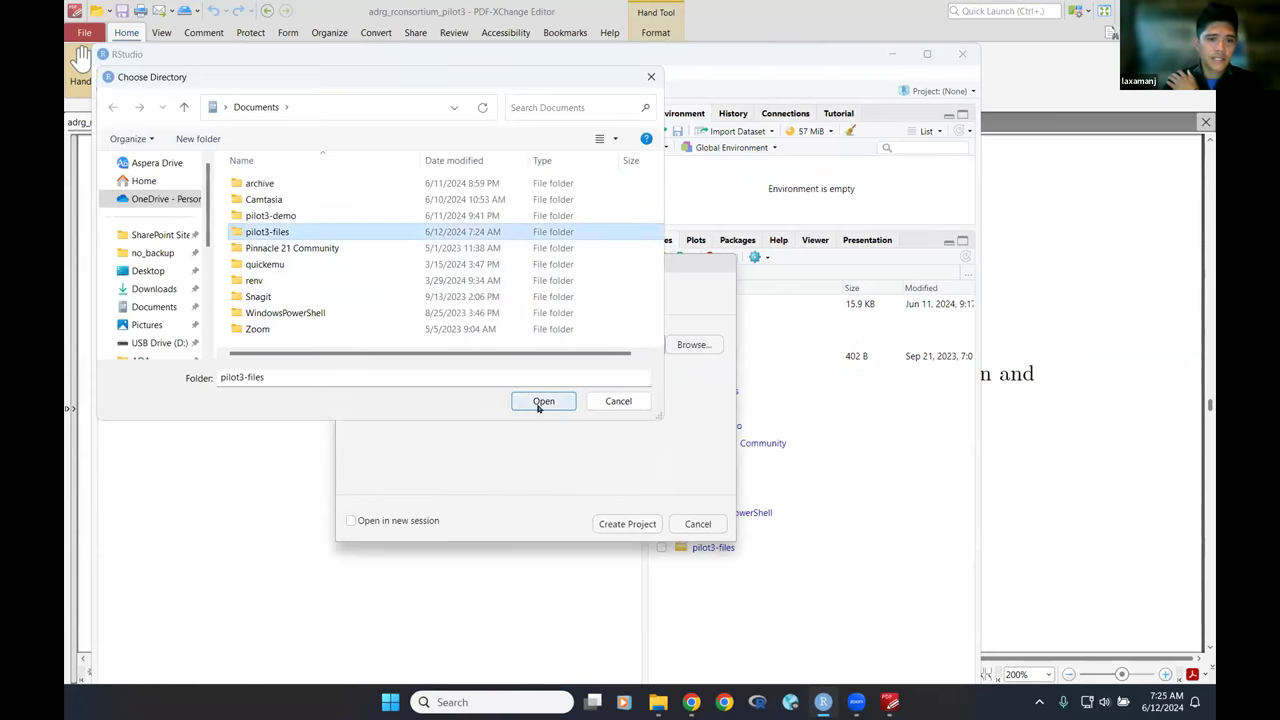
click(540, 401)
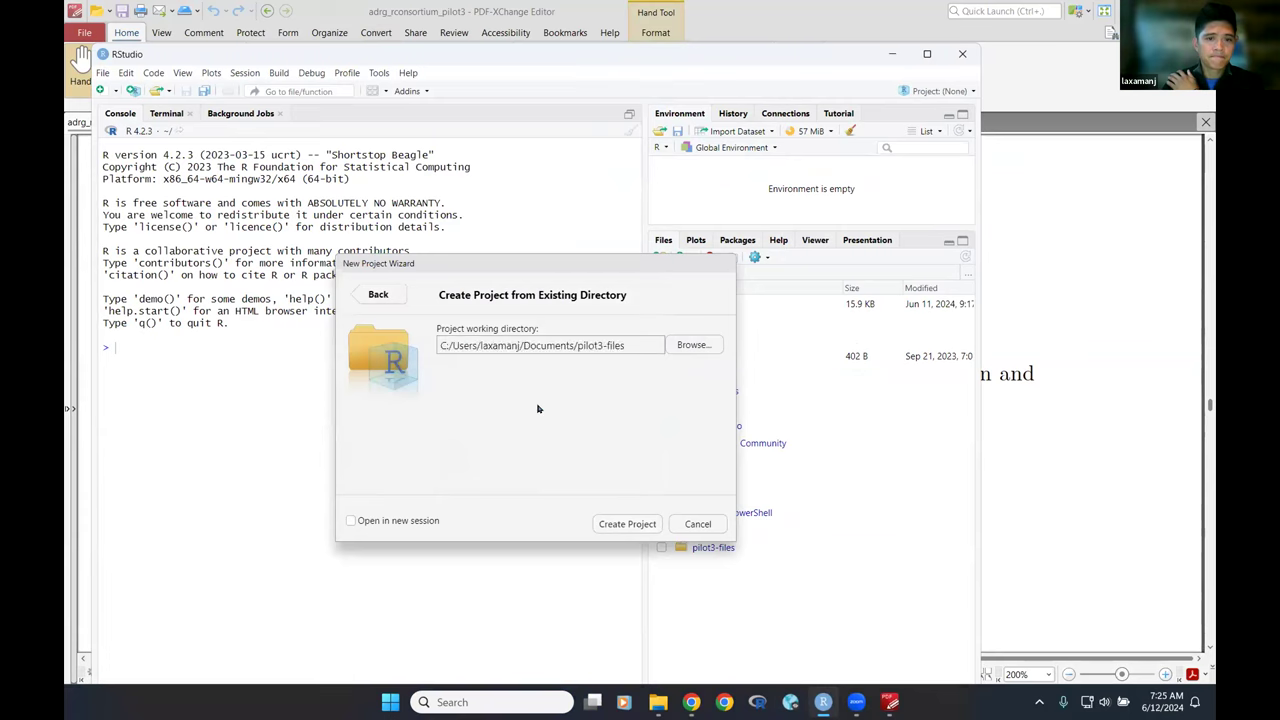
click(610, 521)
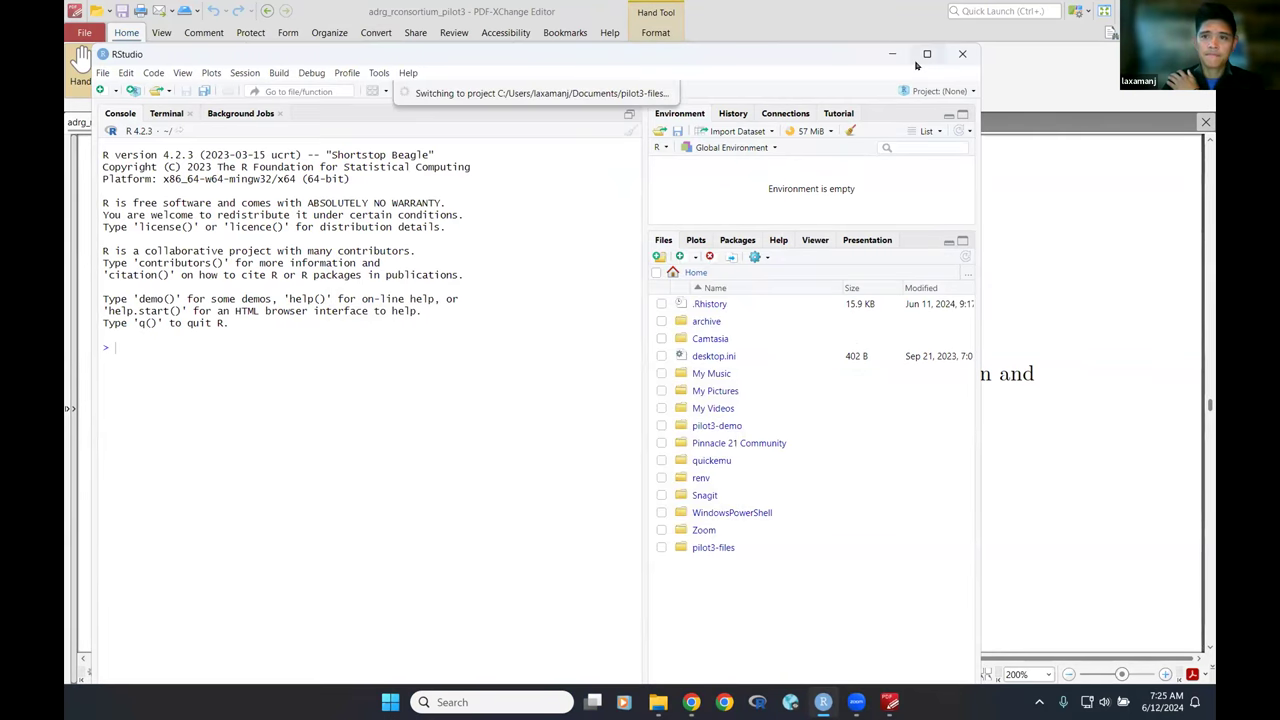
mouse_move(925, 62)
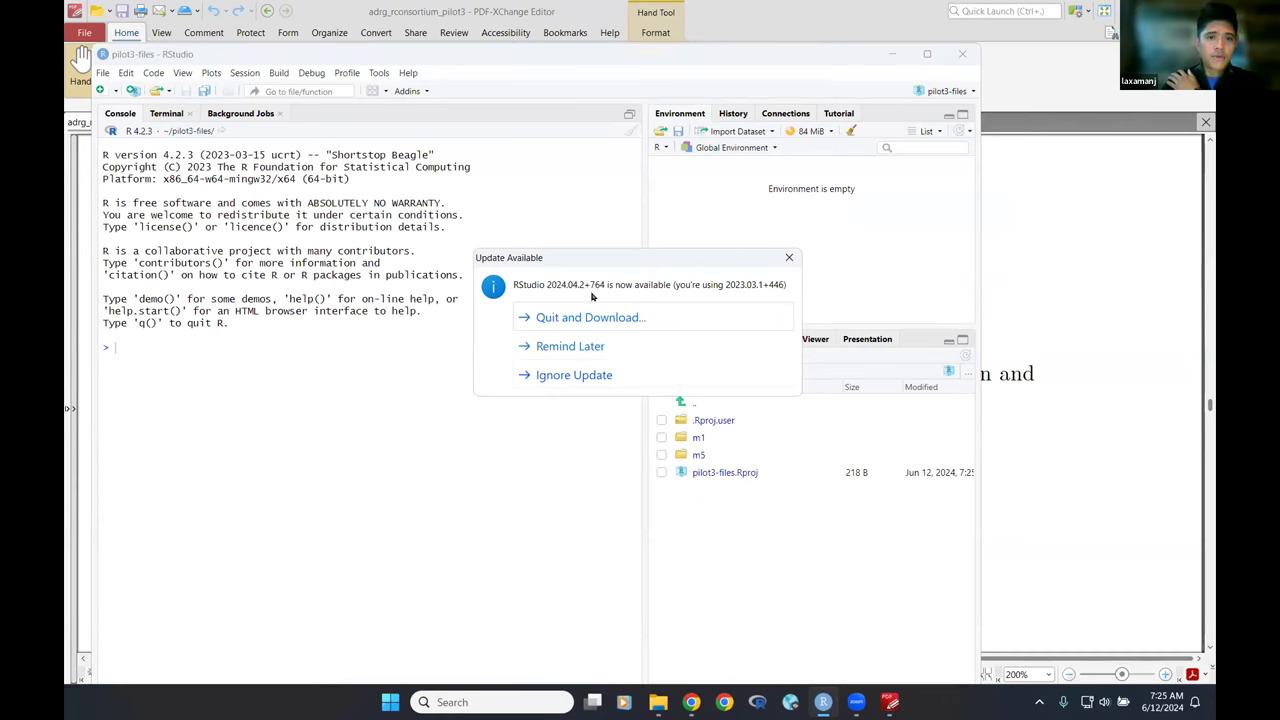
click(579, 377)
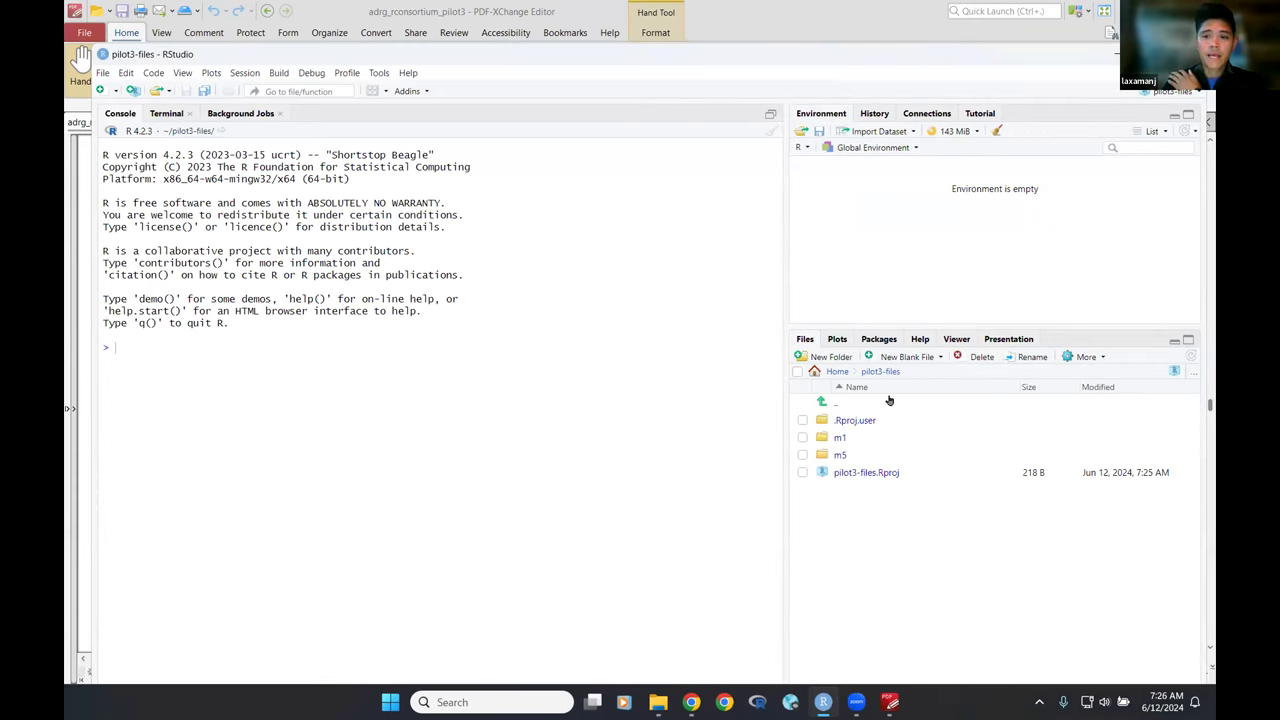
Switch to the PDF guide and examine the expected project files and the note about the .Rproj.user folder
click(891, 702)
drag(560, 483, 540, 377)
drag(571, 457, 540, 354)
mouse_move(560, 560)
mouse_down()
mouse_move(559, 418)
mouse_move(511, 160)
mouse_up()
drag(560, 523, 500, 306)
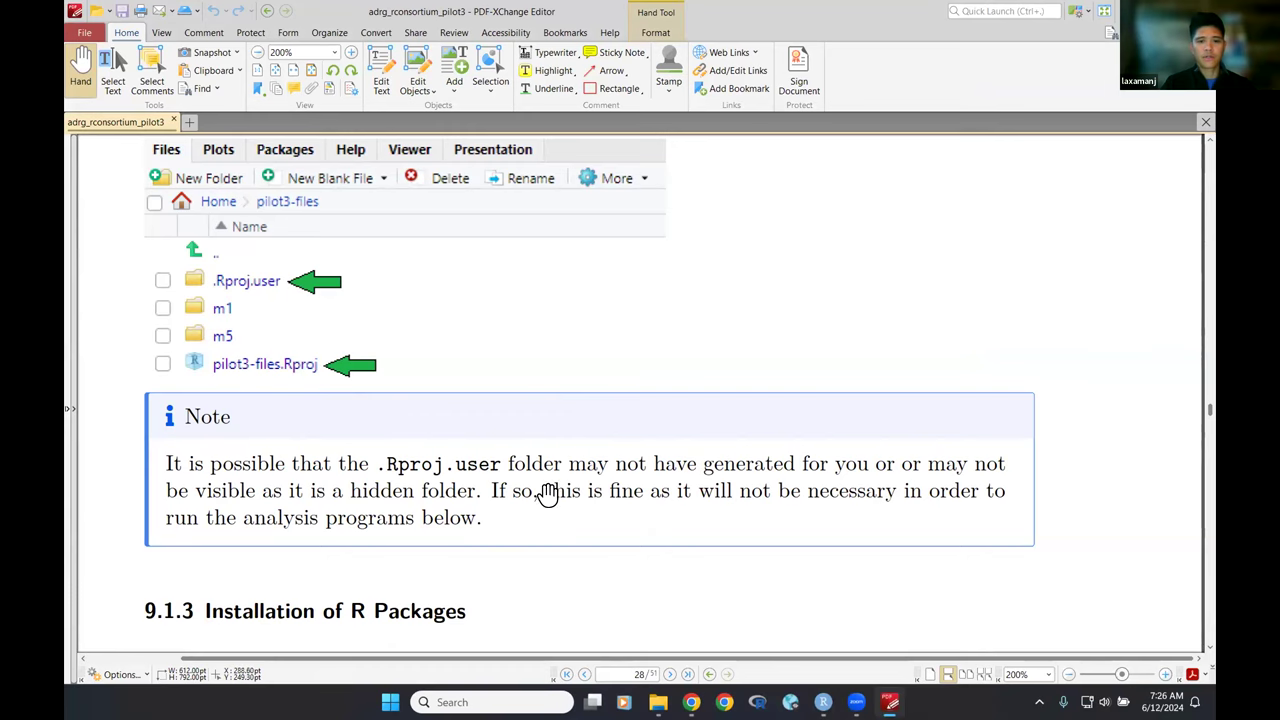
drag(571, 531, 560, 492)
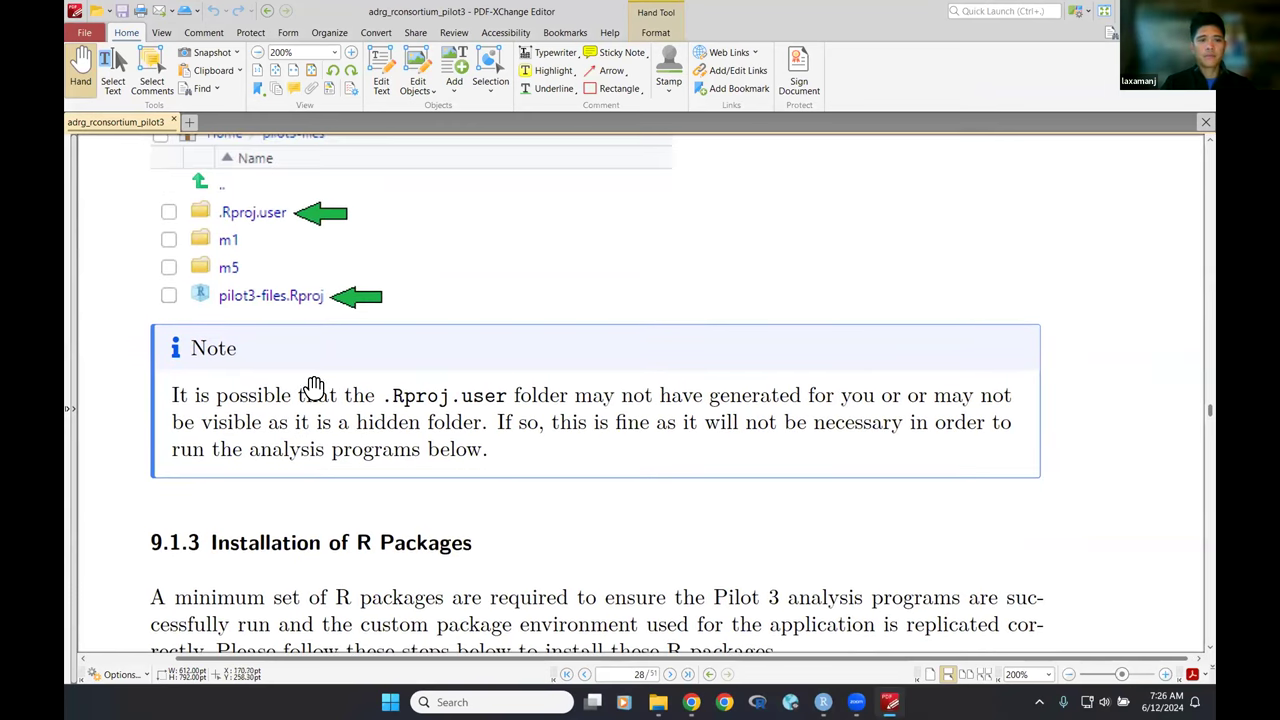
Read section 9.1.3 on installing R packages, examining the required programs directory and its example file listing
drag(577, 517, 555, 317)
scroll(555, 317, down, 2)
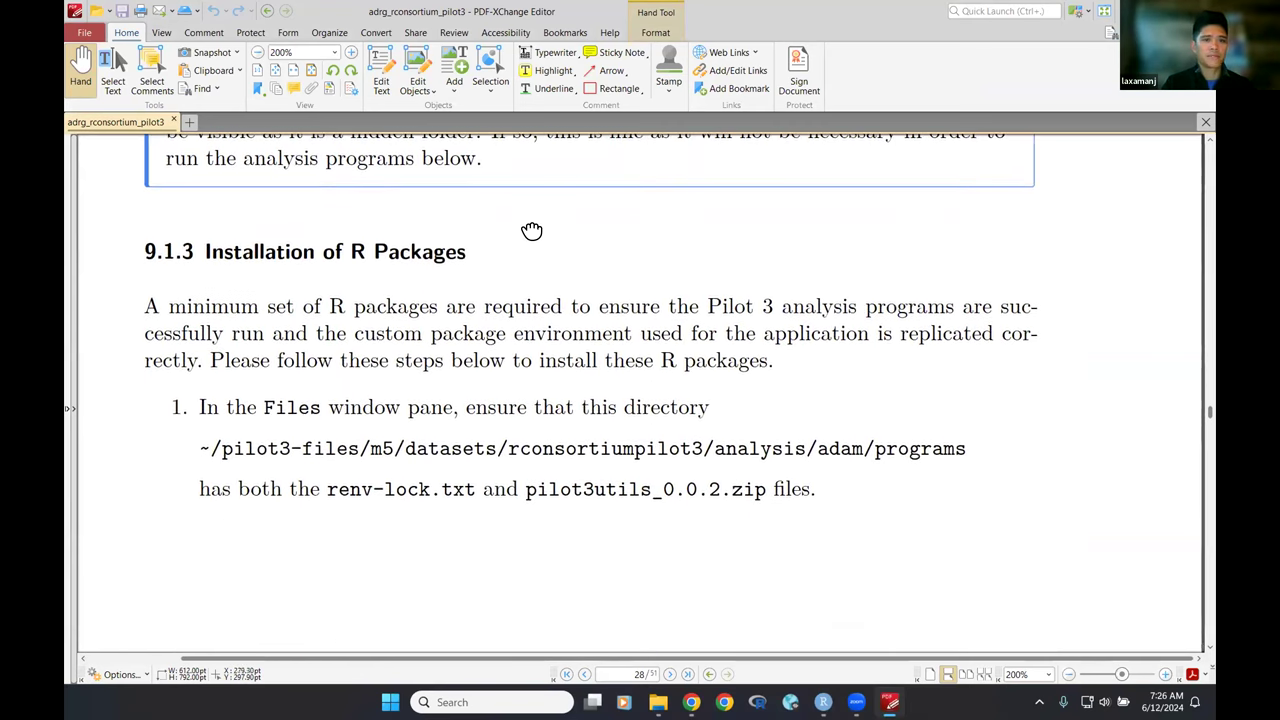
scroll(560, 330, down, 1)
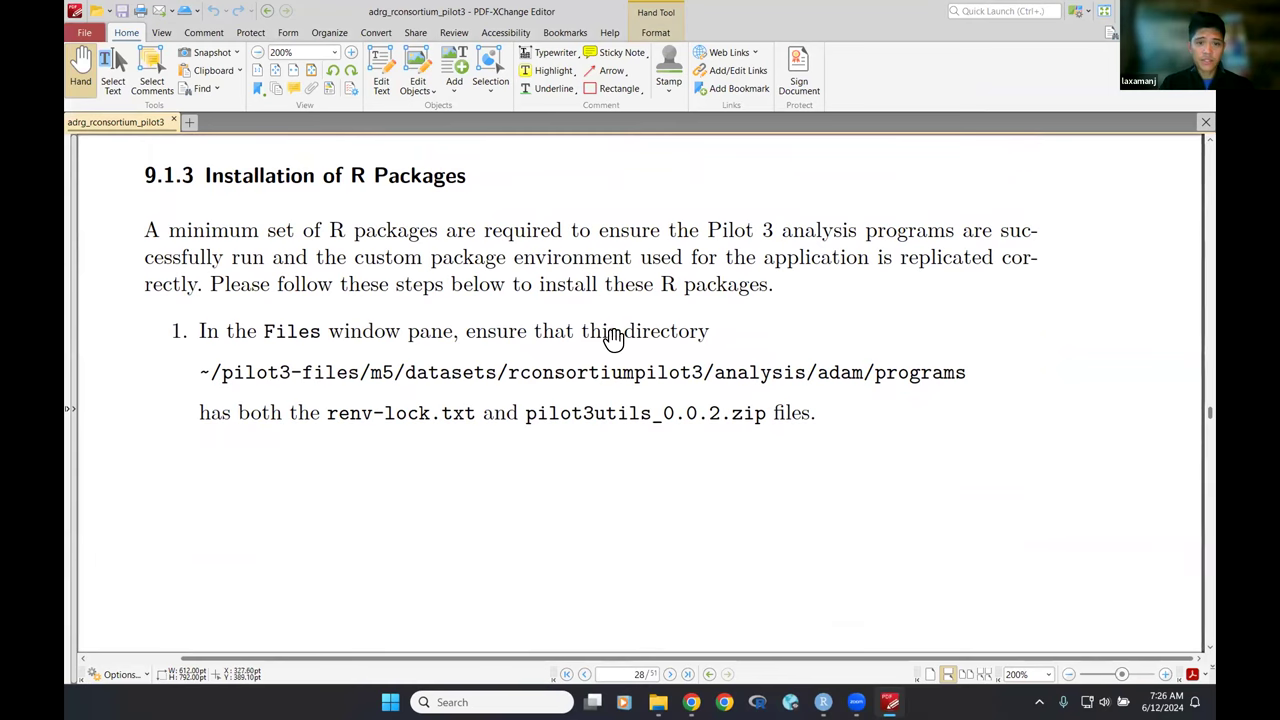
drag(618, 485, 595, 360)
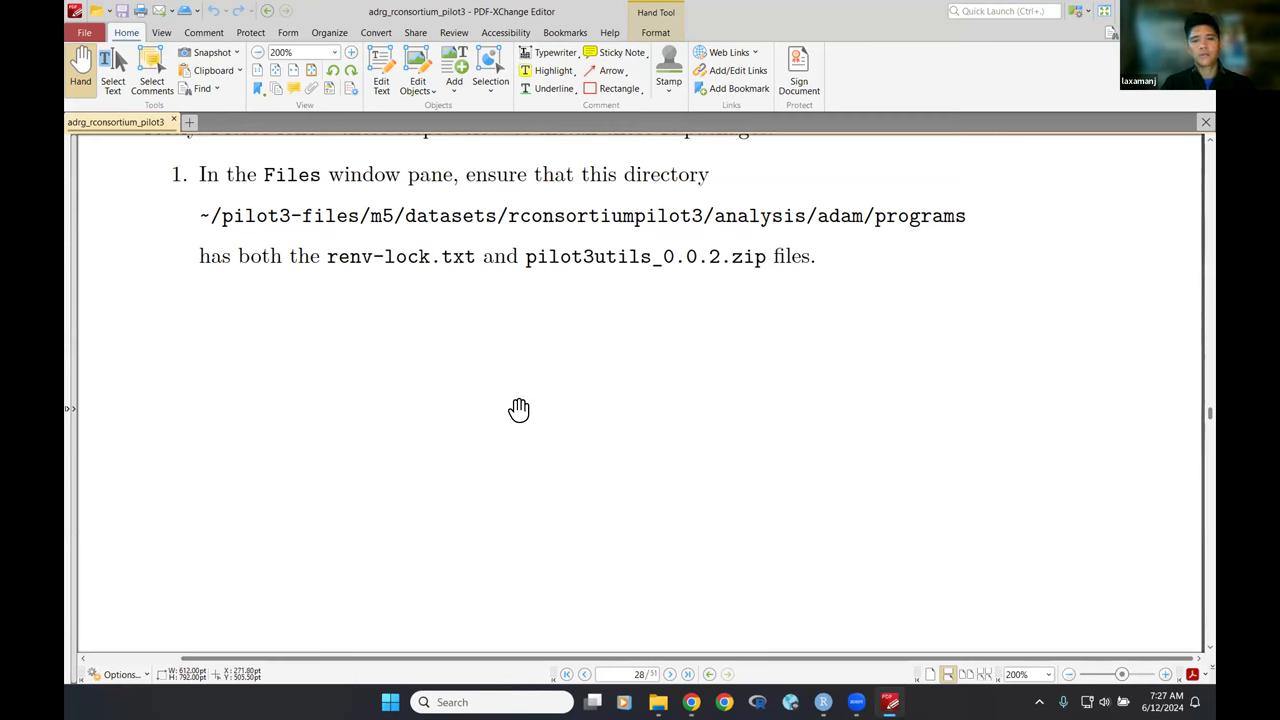
drag(569, 434, 547, 273)
drag(597, 411, 594, 280)
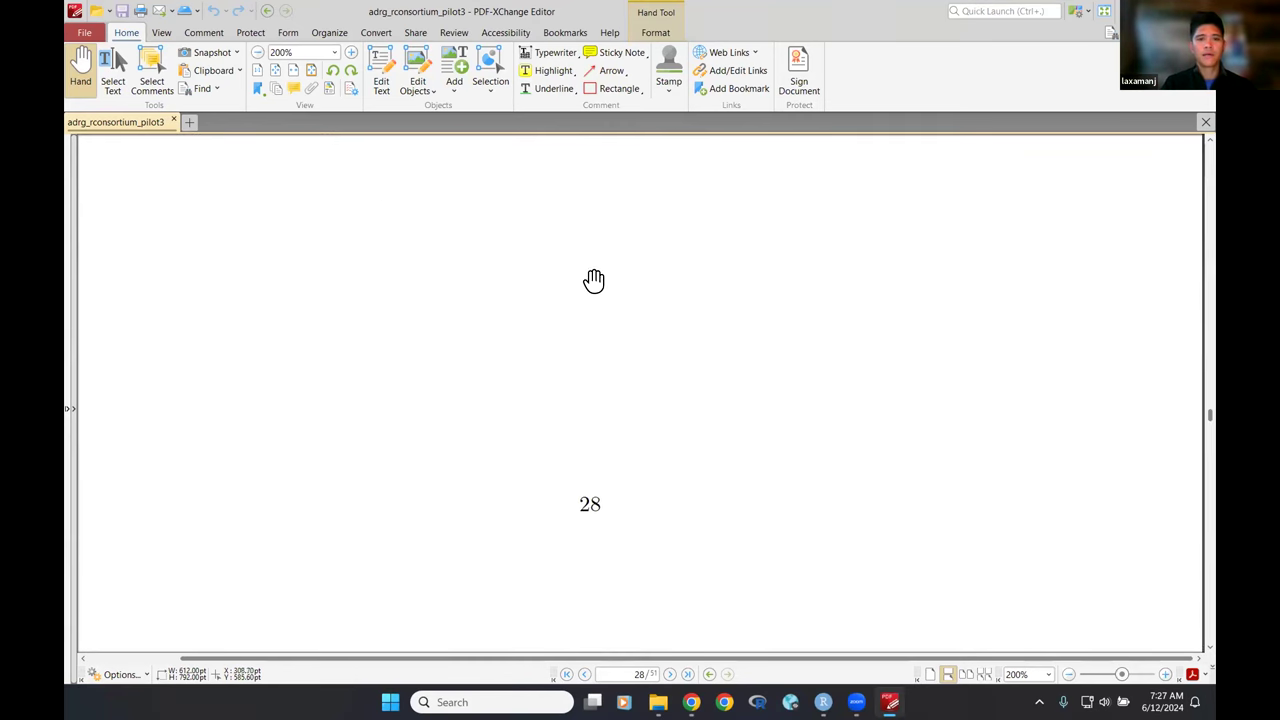
drag(649, 514, 637, 263)
drag(657, 497, 636, 208)
drag(646, 421, 646, 363)
drag(663, 489, 656, 380)
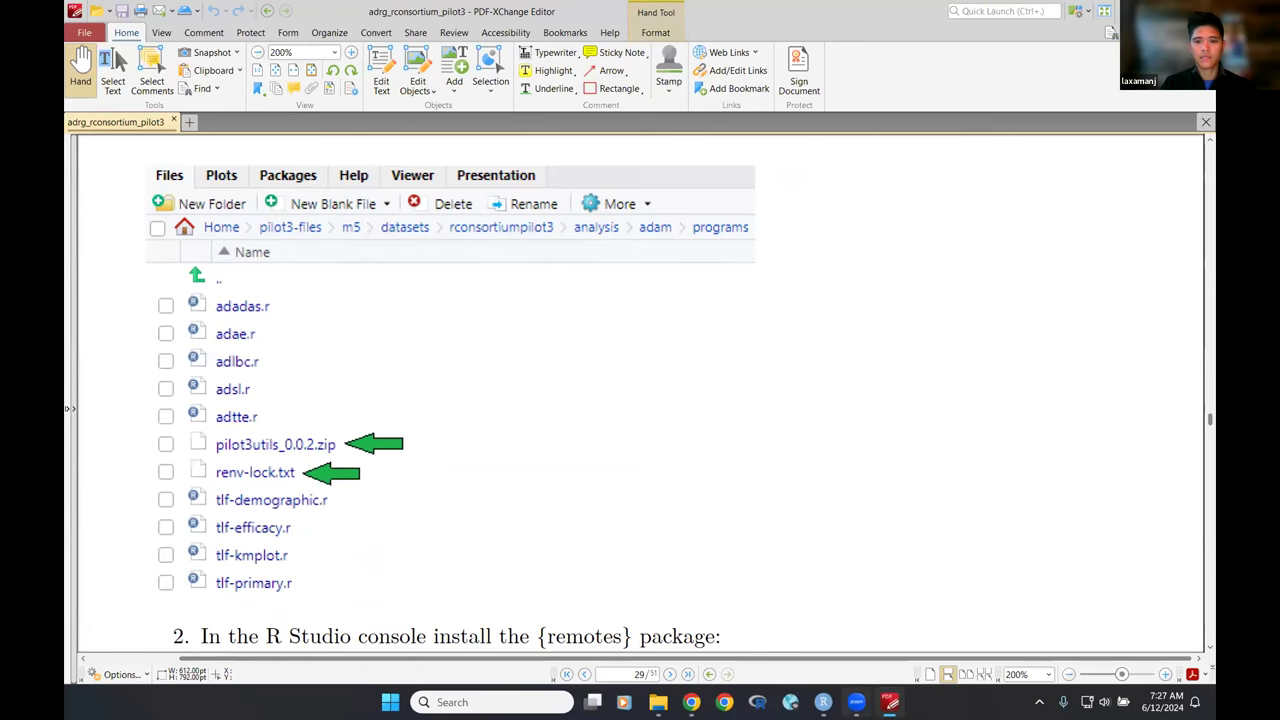
Switch to RStudio and browse the project files to the m5/datasets/rconsortiumpilot3/analysis/adam/programs folder
mouse_move(822, 702)
click(822, 612)
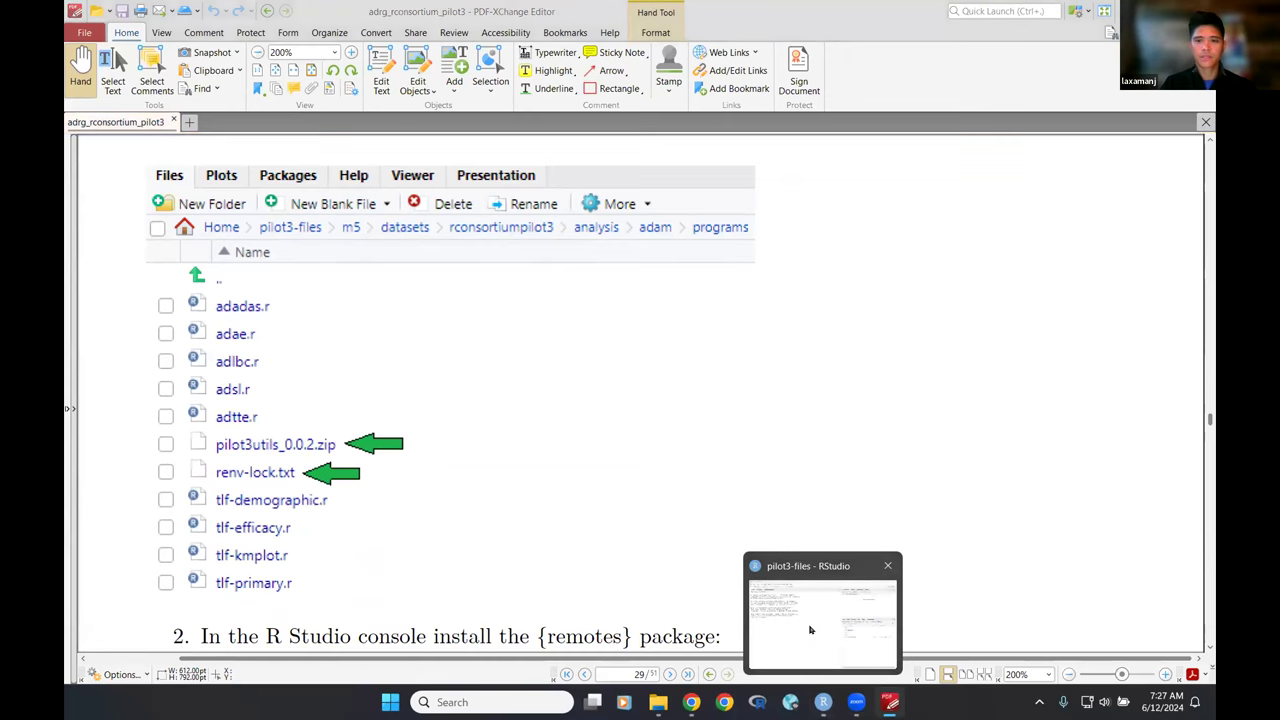
click(839, 455)
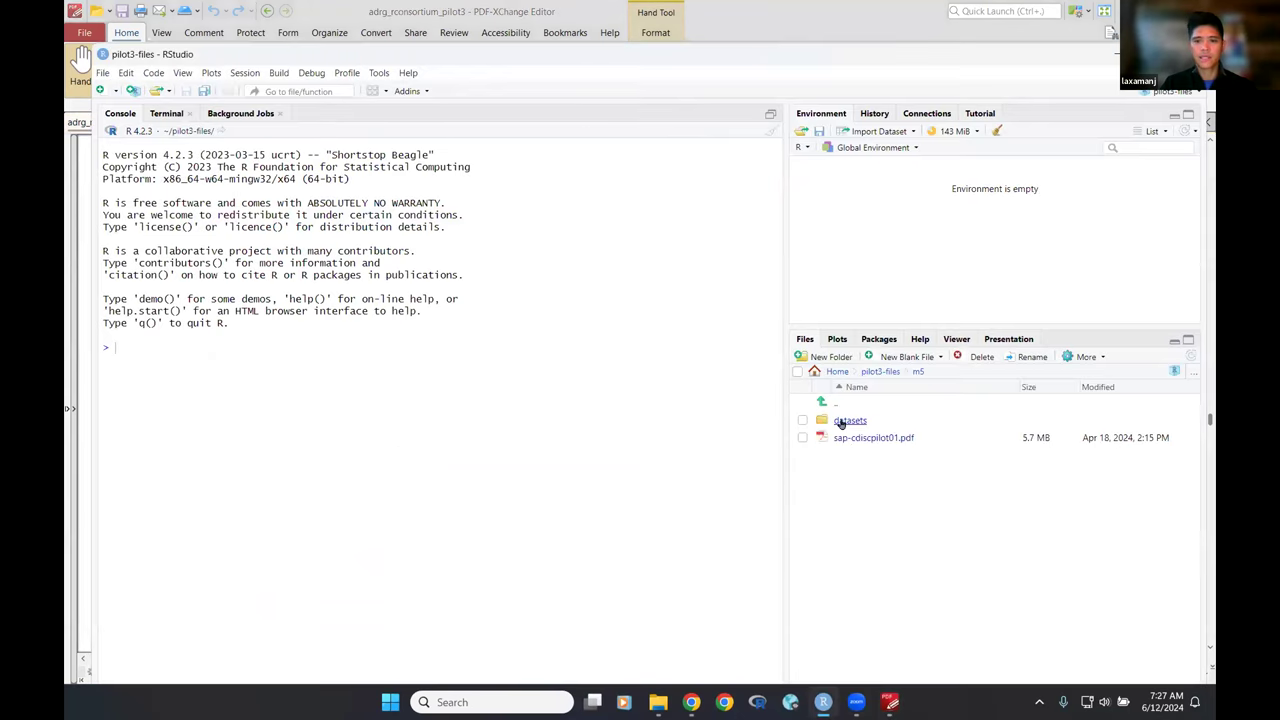
click(841, 421)
click(841, 421)
click(843, 421)
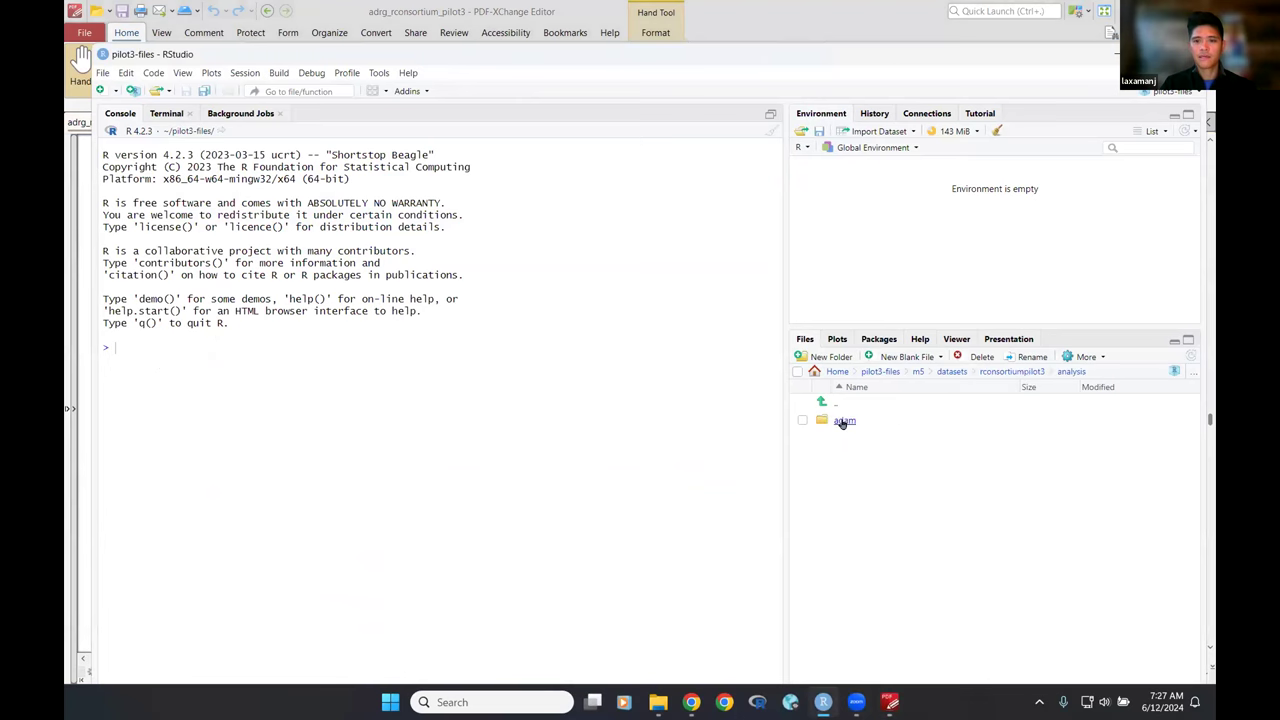
click(843, 421)
click(853, 439)
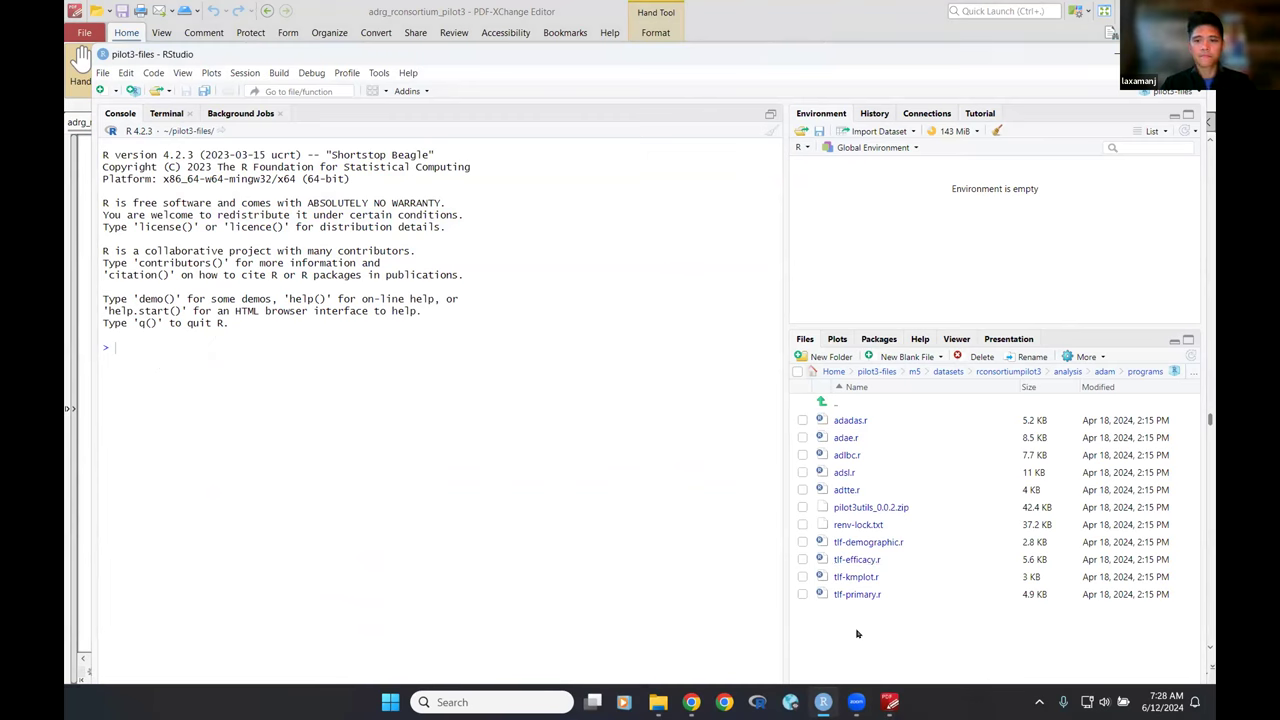
Copy the install.packages("remotes") command from the PDF guide and run it in the RStudio console
key(alt+Tab)
scroll(574, 390, down, 3)
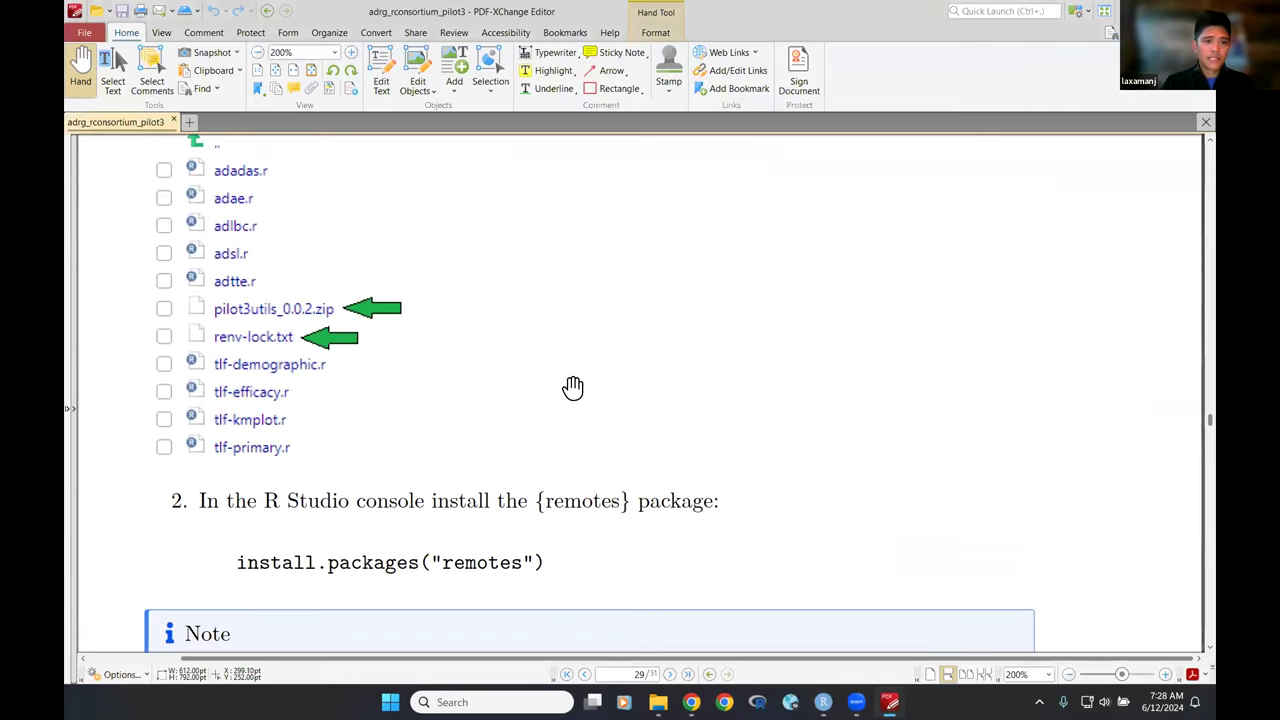
drag(543, 566, 547, 330)
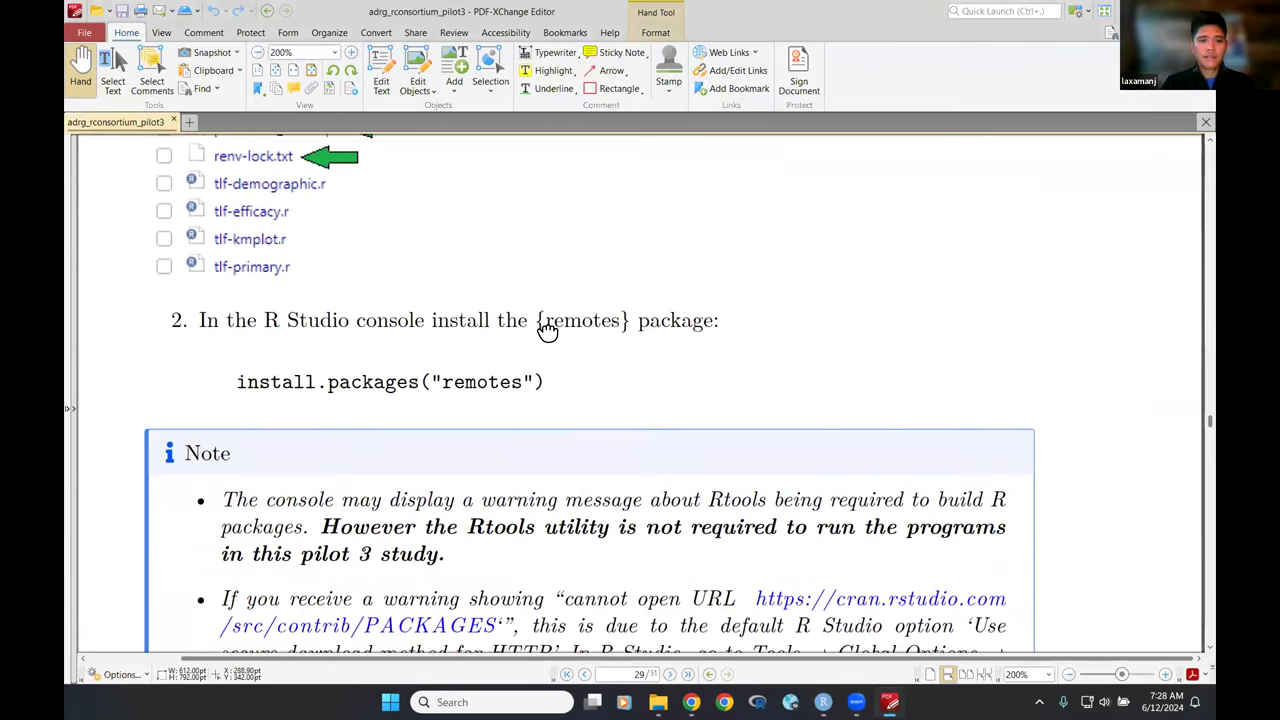
scroll(540, 300, down, 3)
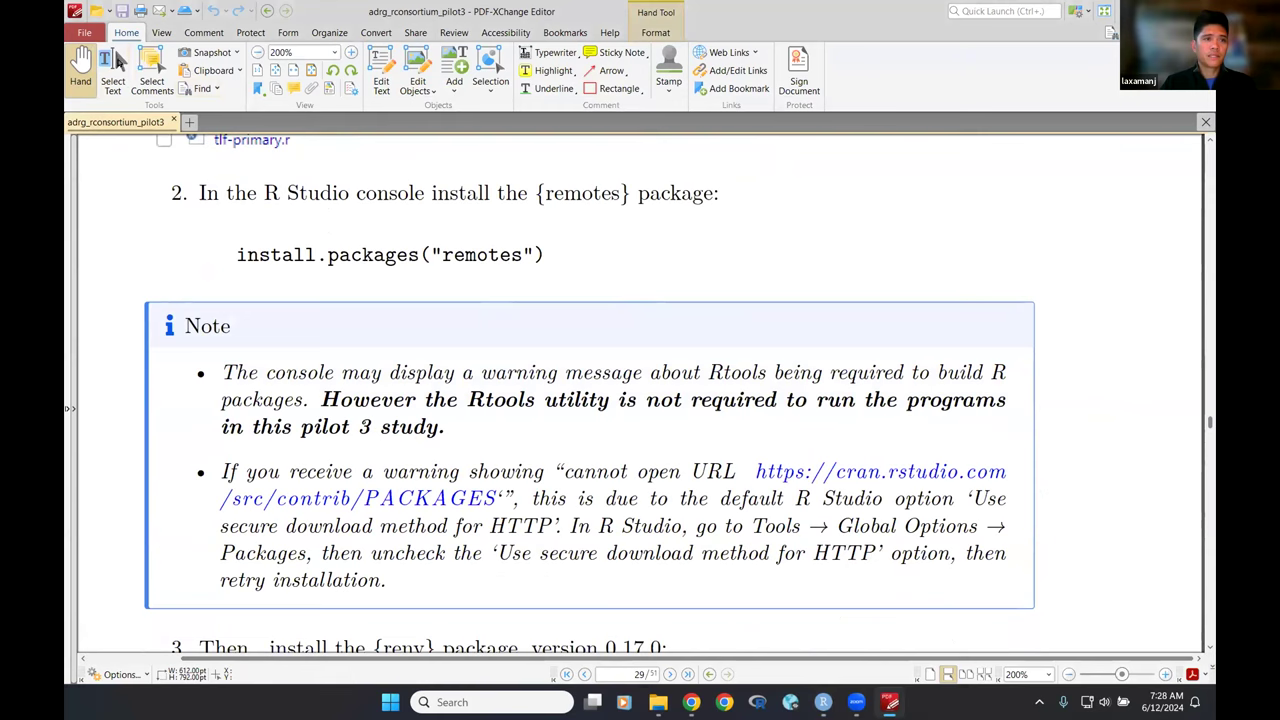
click(116, 66)
drag(556, 262, 240, 256)
right_click(261, 250)
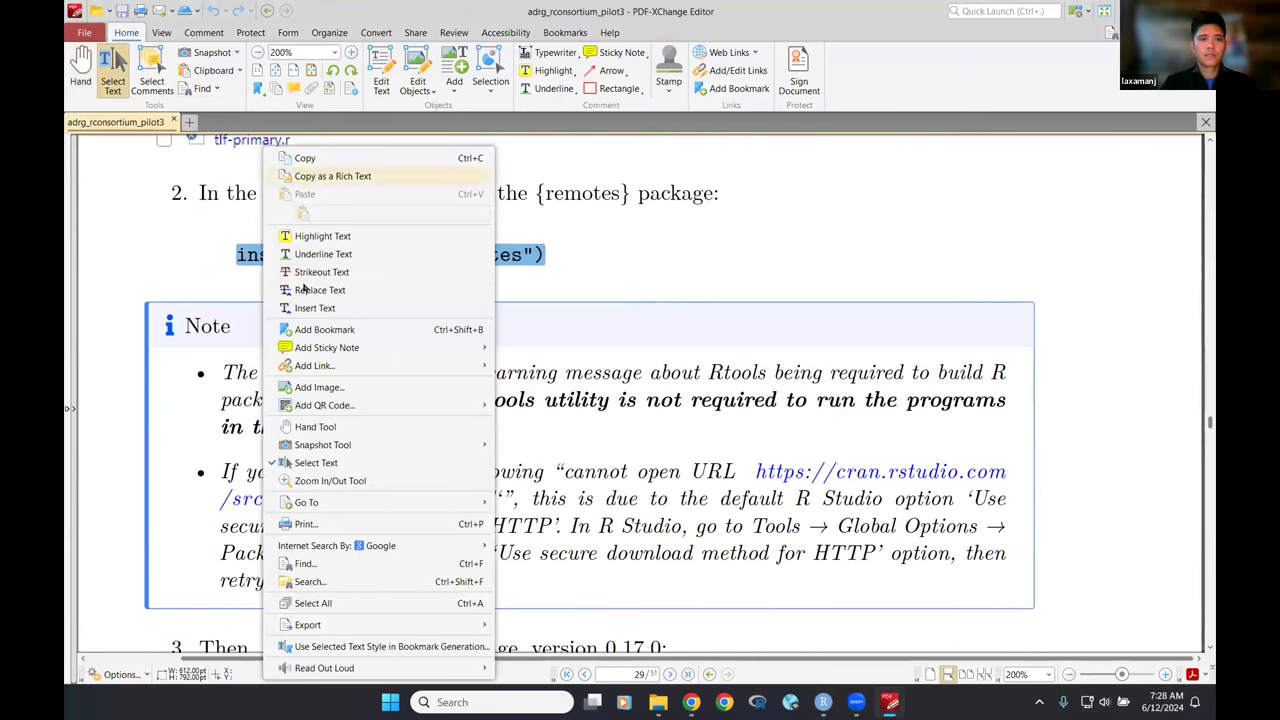
key(ctrl+c)
key(alt+Tab)
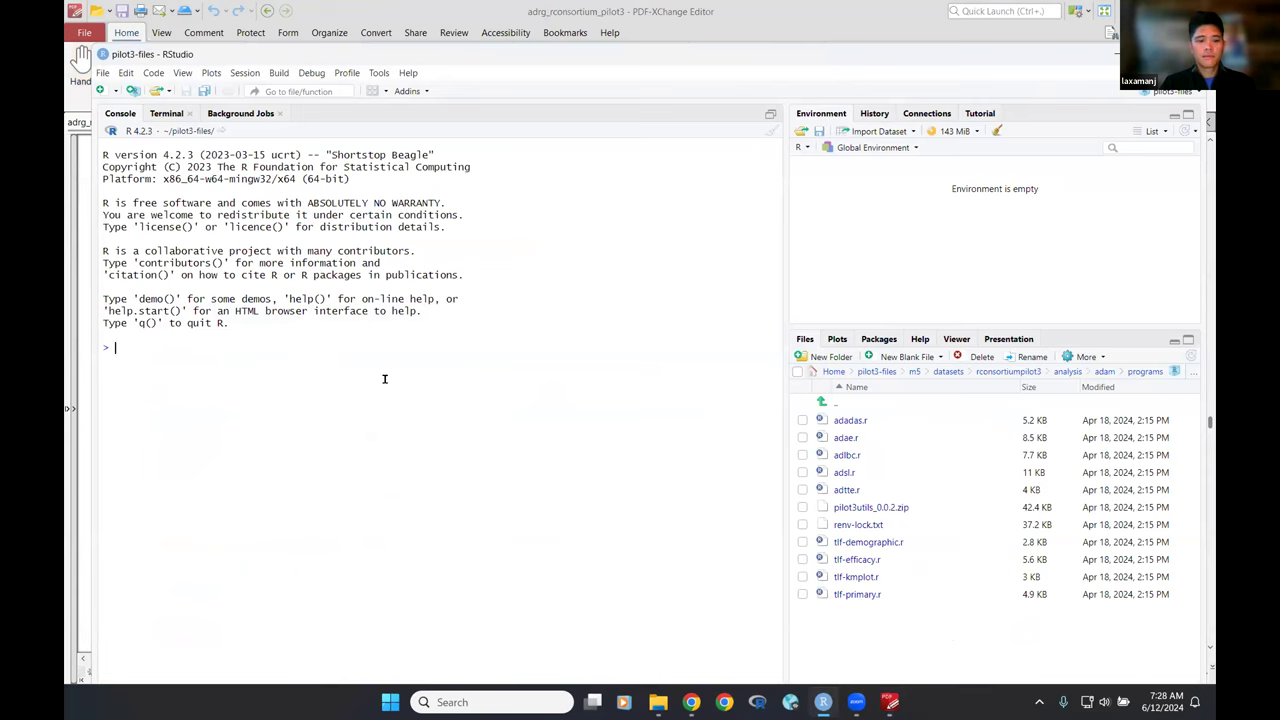
key(ctrl+v)
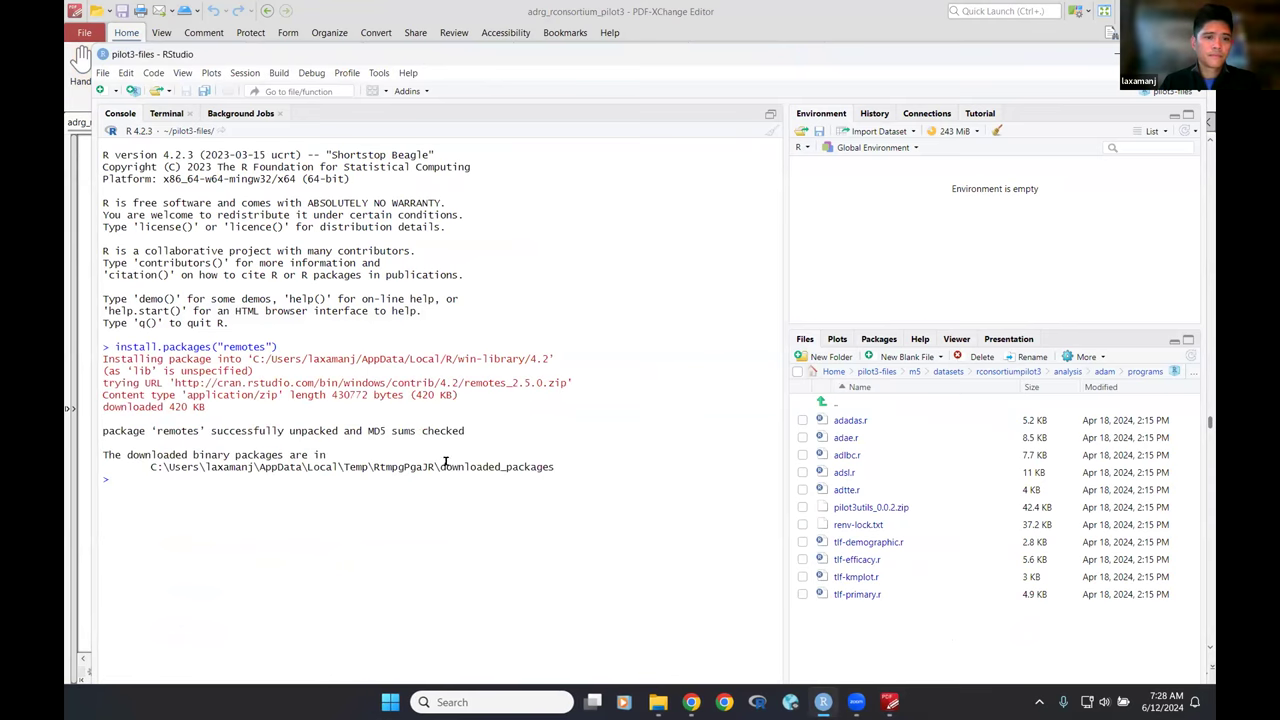
Return to the PDF guide and read the note on the Rtools warning and the secure download method for HTTP
key(alt+Tab)
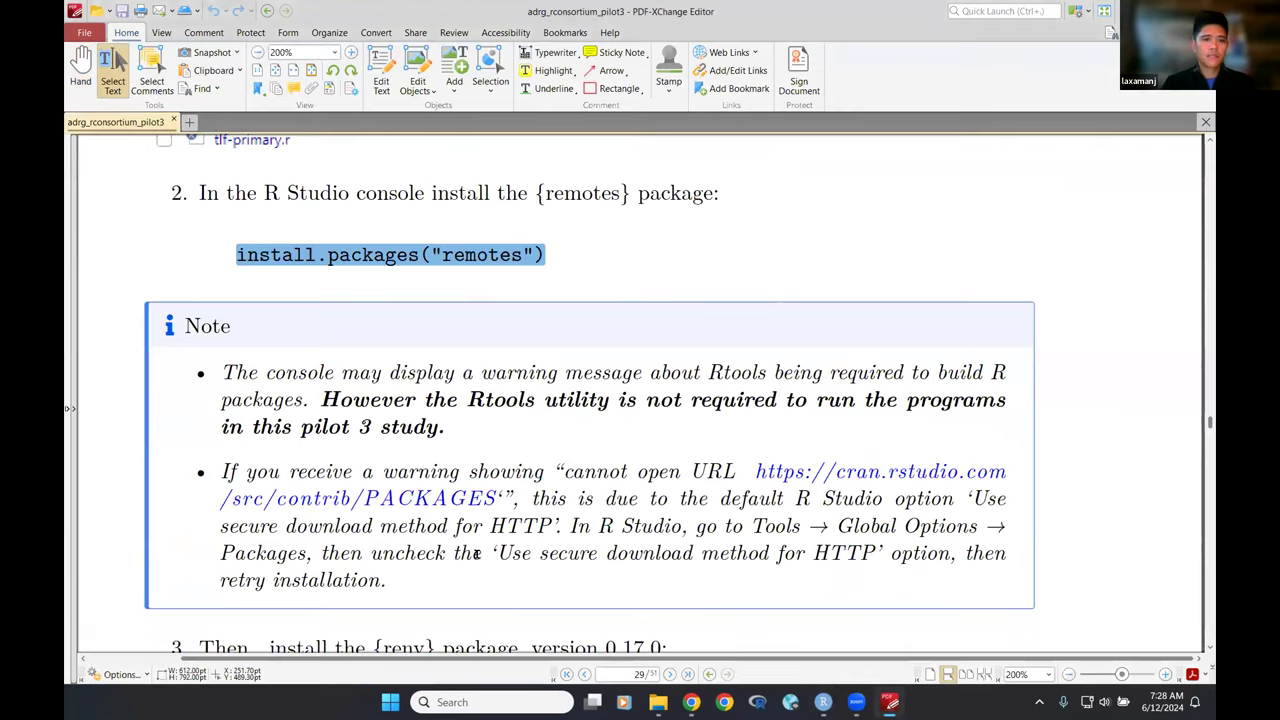
click(1073, 420)
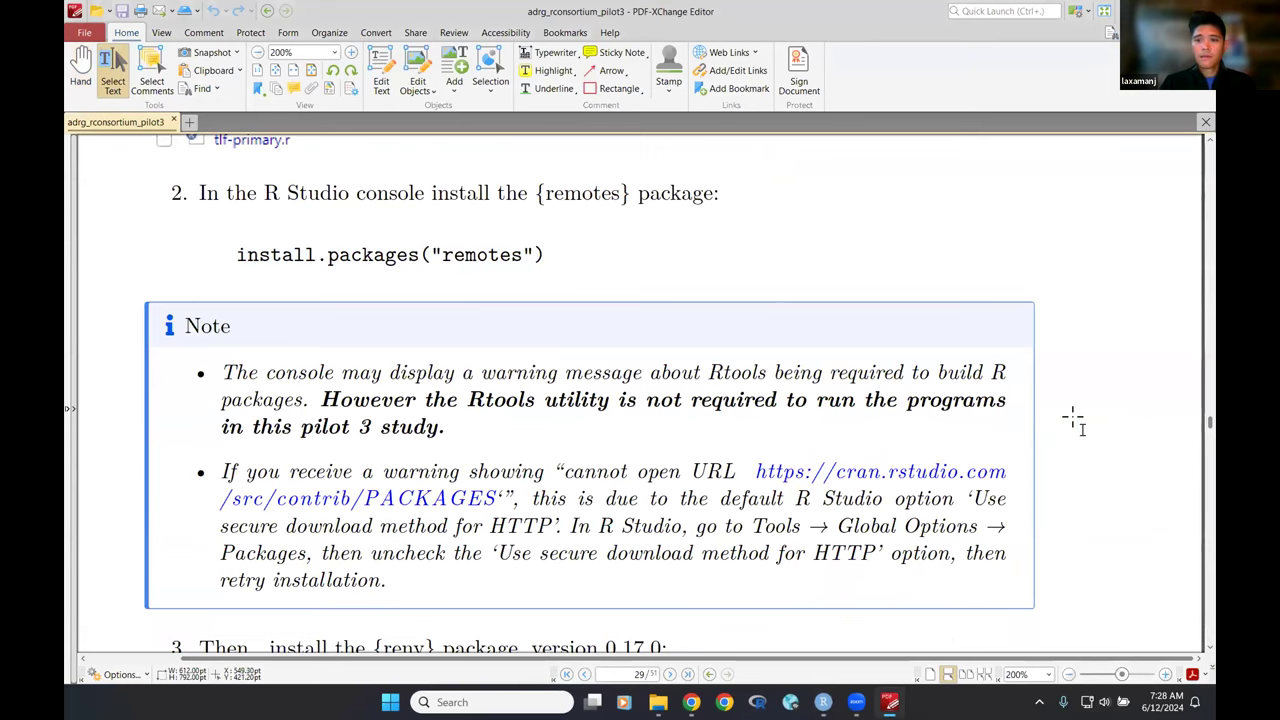
double_click(692, 194)
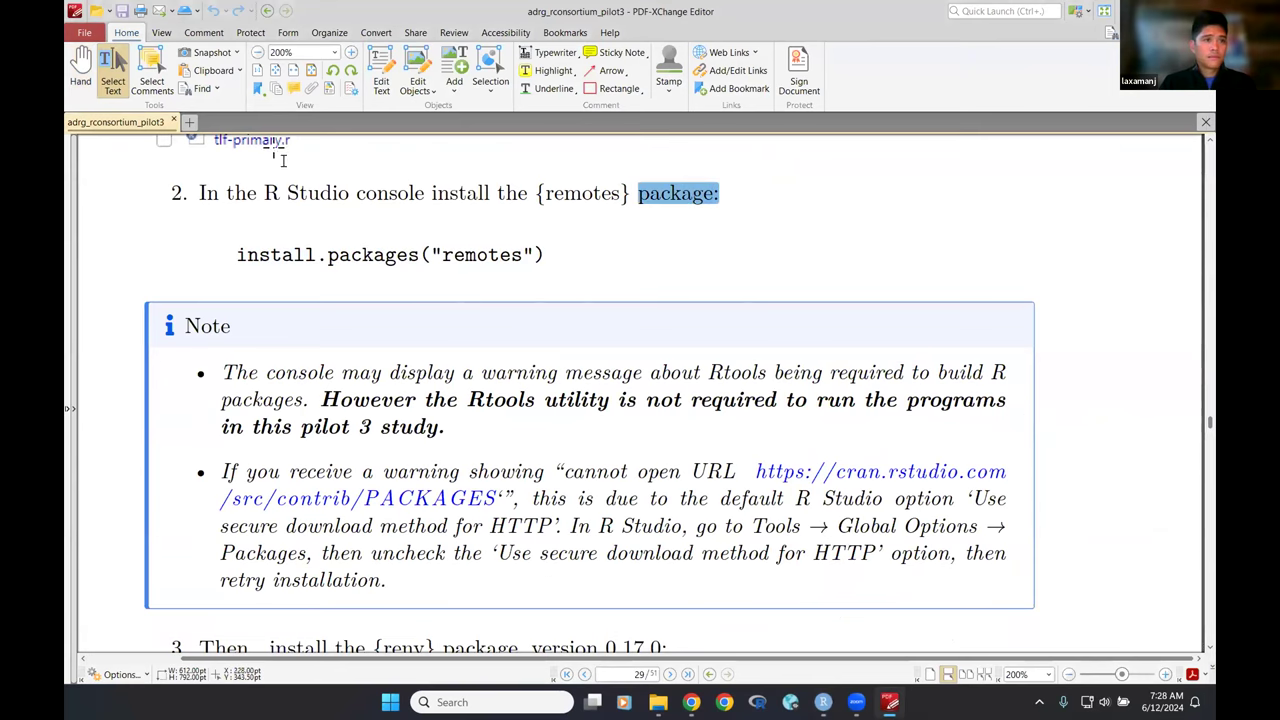
click(80, 68)
drag(430, 333, 425, 255)
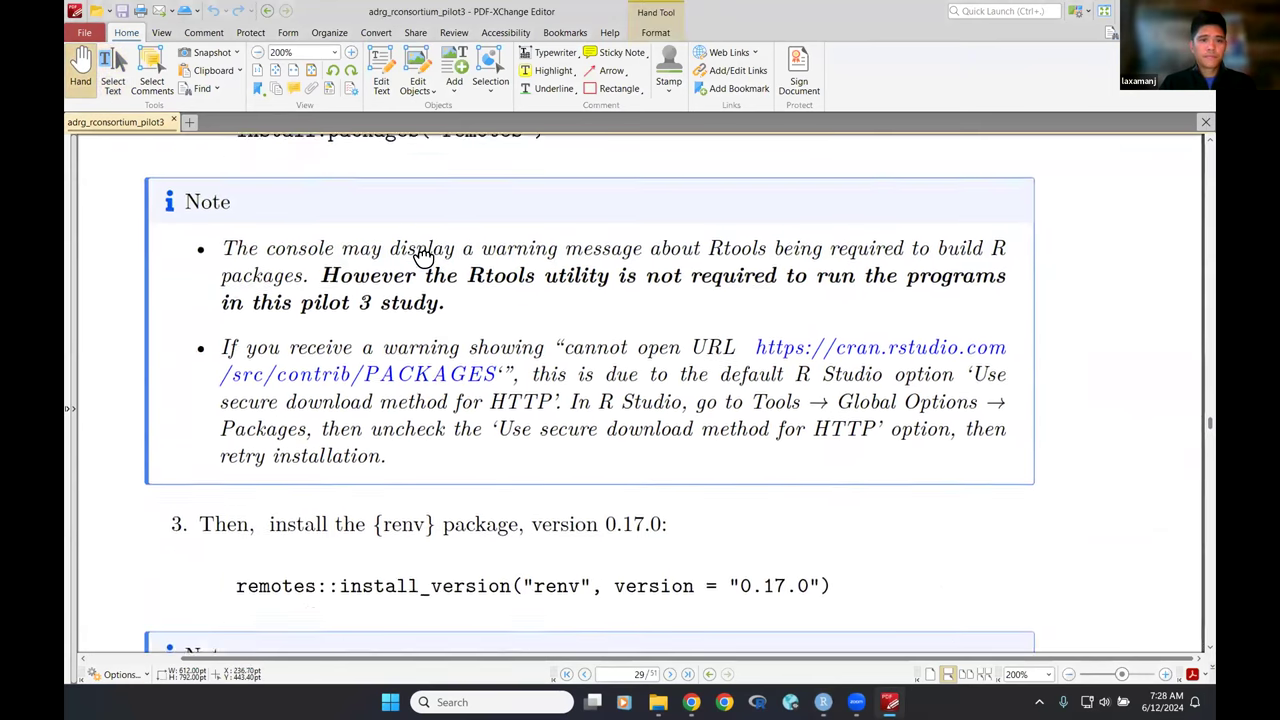
scroll(425, 255, down, 2)
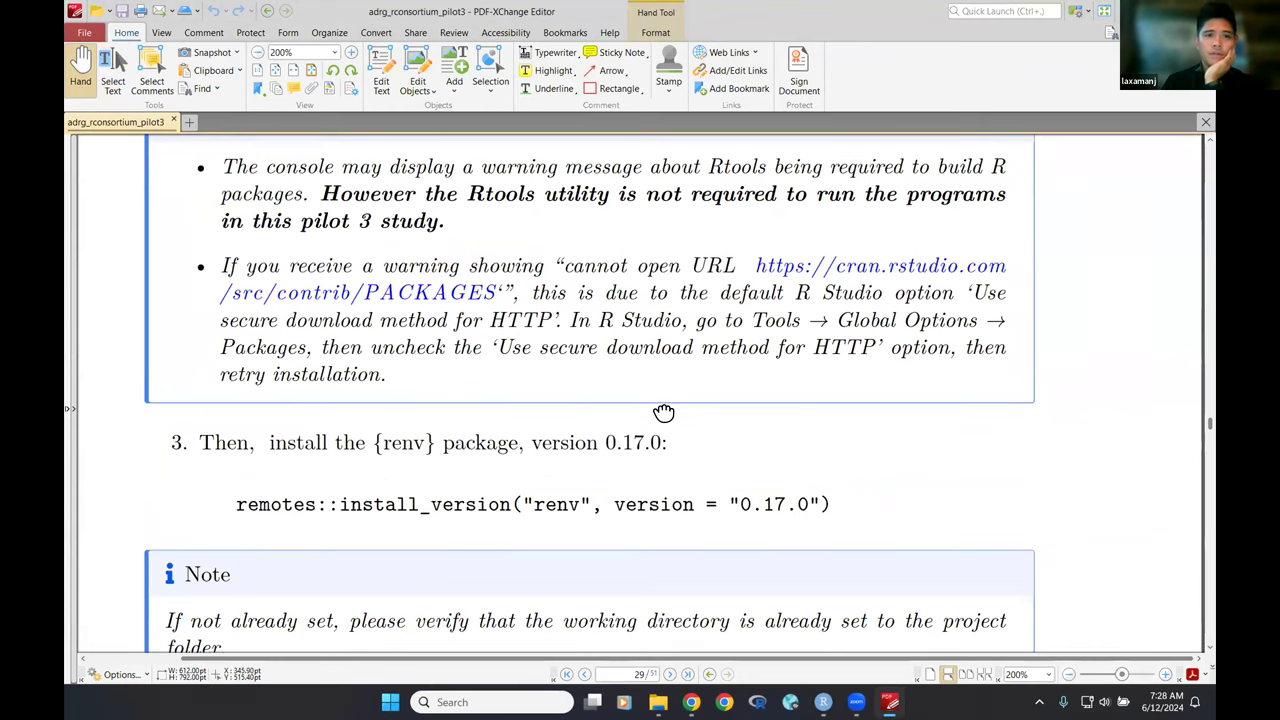
drag(663, 413, 667, 495)
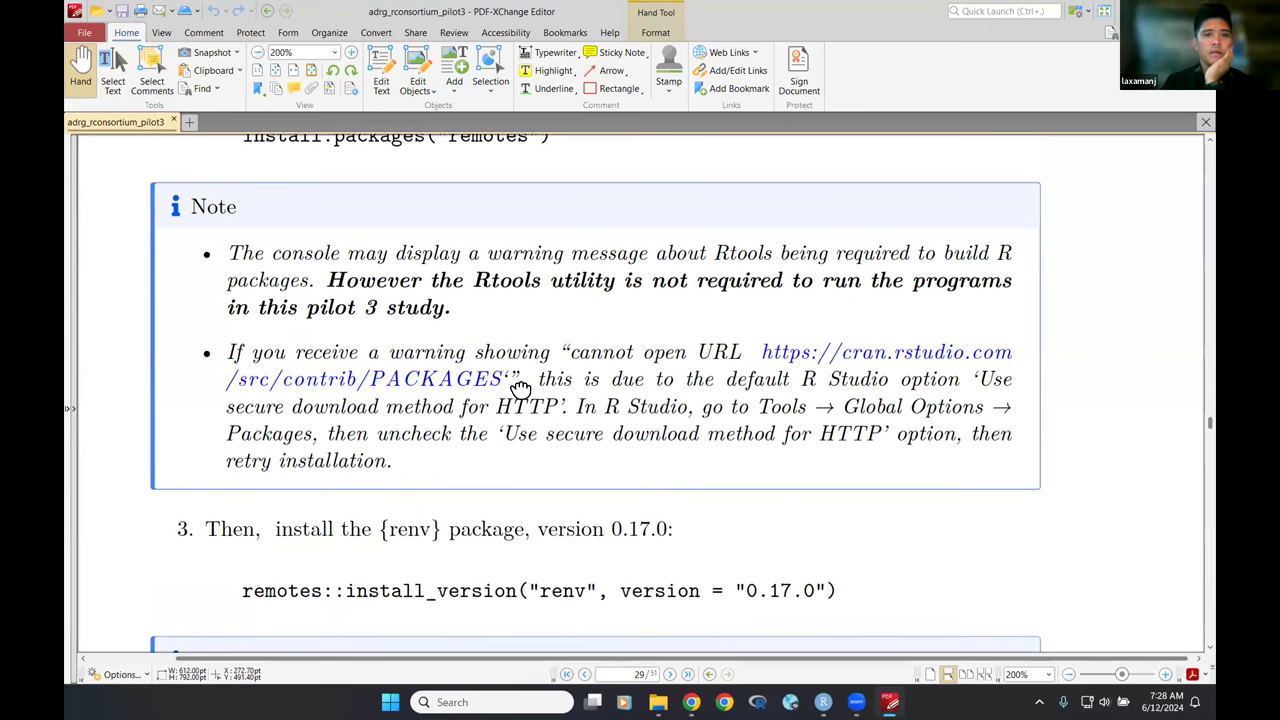
scroll(520, 388, down, 2)
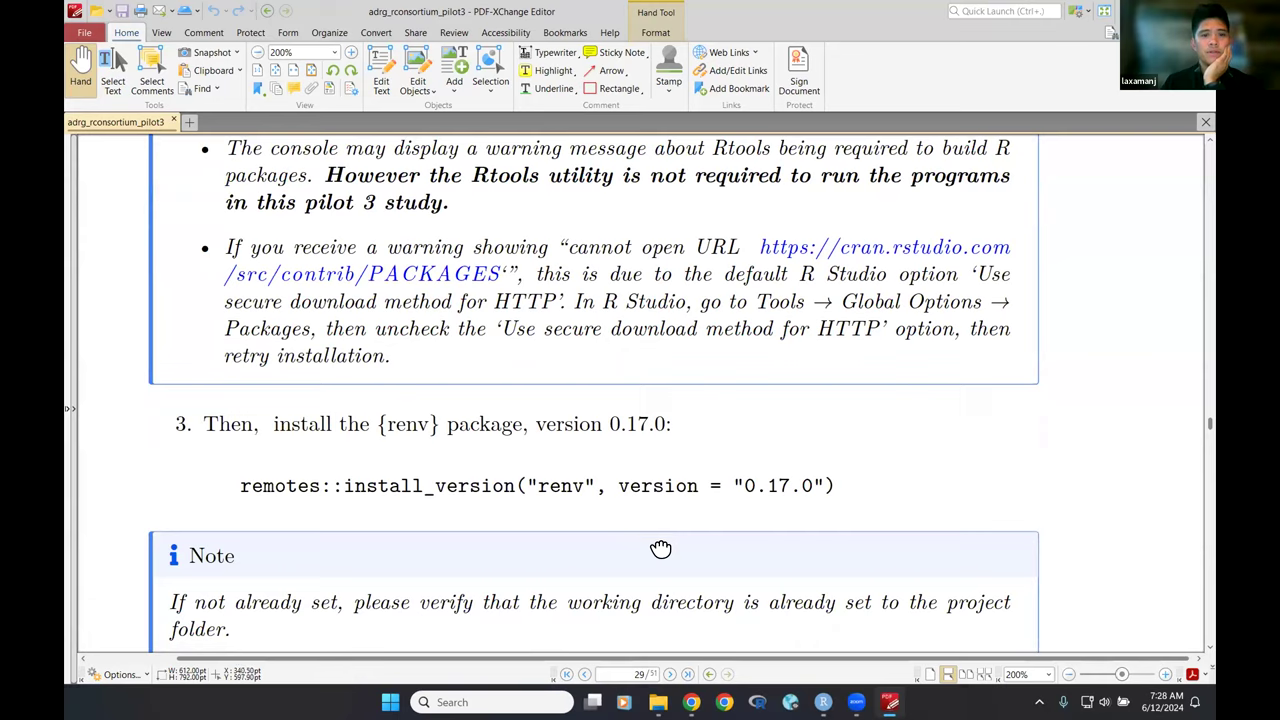
Copy the remotes::install_version("renv", version = "0.17.0") command from step 3 of the guide
scroll(660, 549, down, 5)
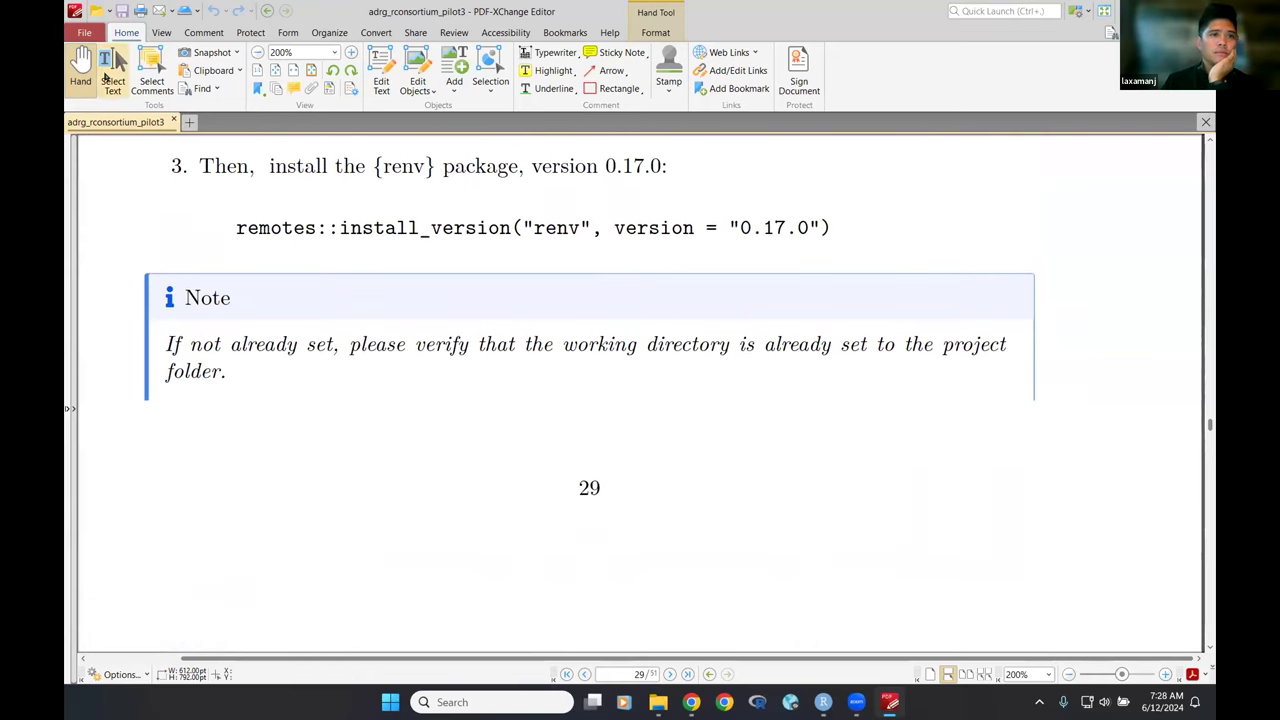
click(105, 78)
drag(222, 212, 893, 246)
right_click(731, 228)
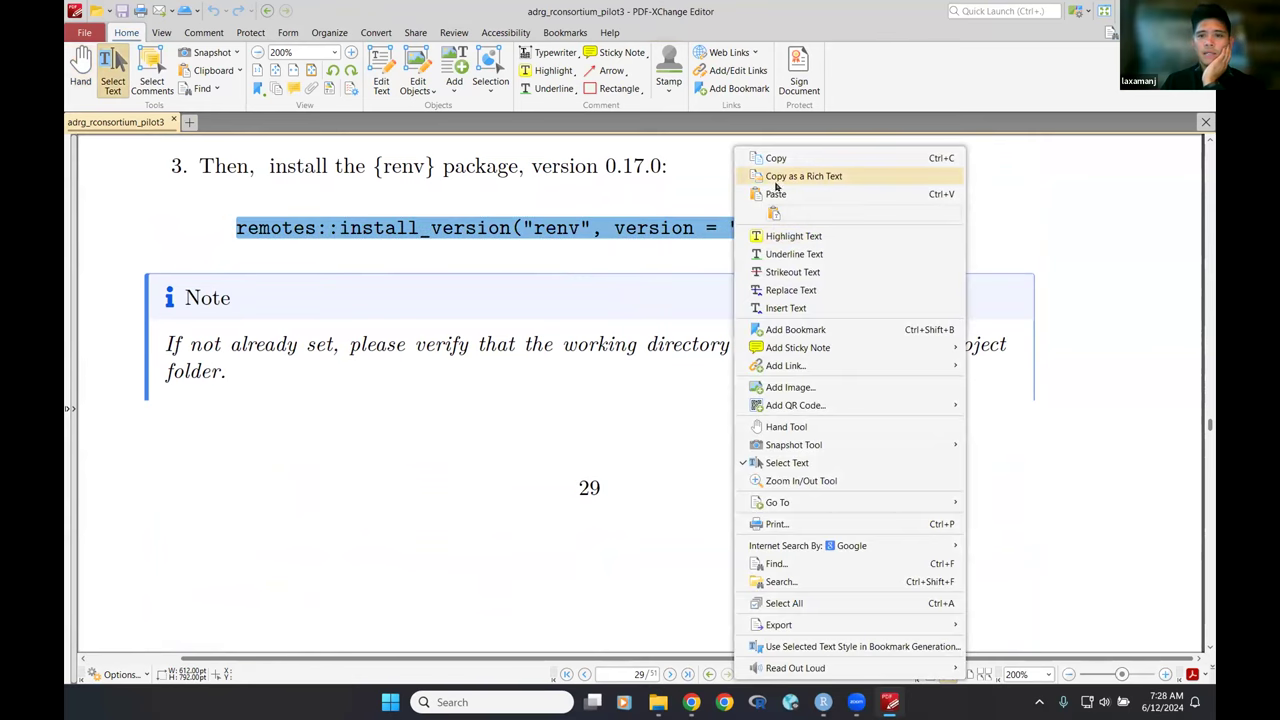
click(787, 162)
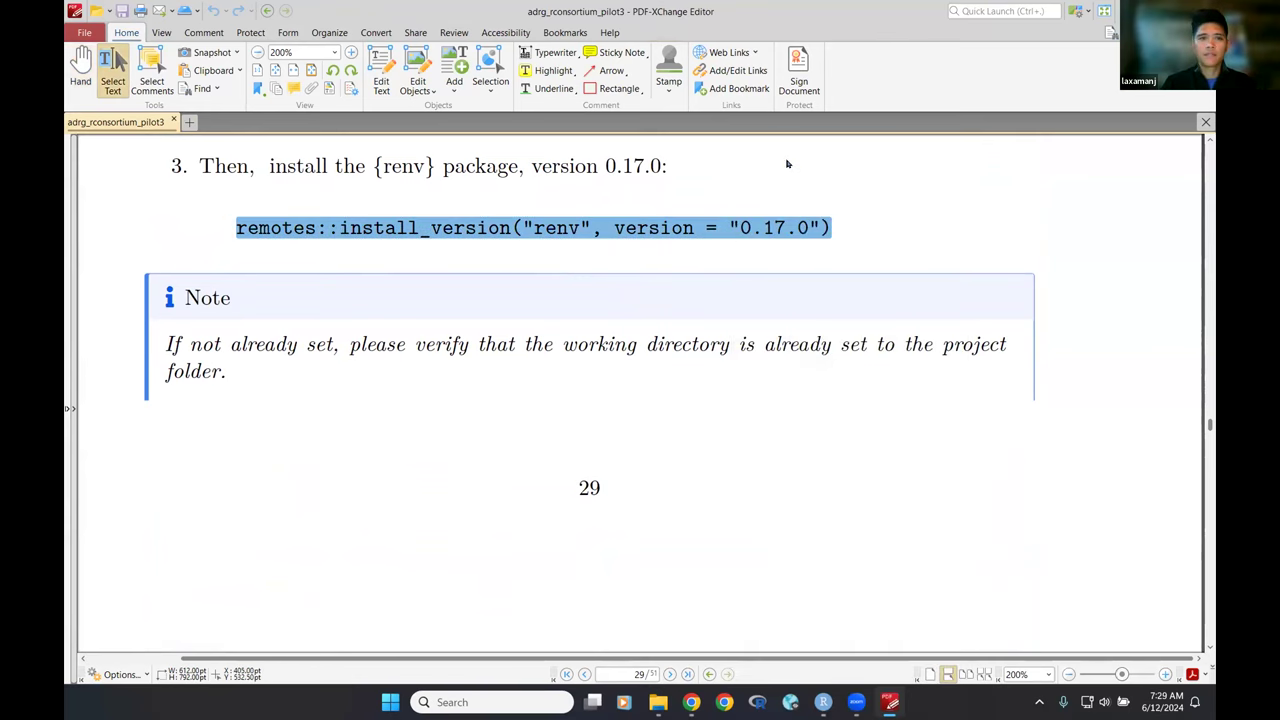
Switch to RStudio and try to paste the copied renv installation command at the console prompt
mouse_move(823, 702)
click(764, 652)
right_click(348, 527)
click(378, 577)
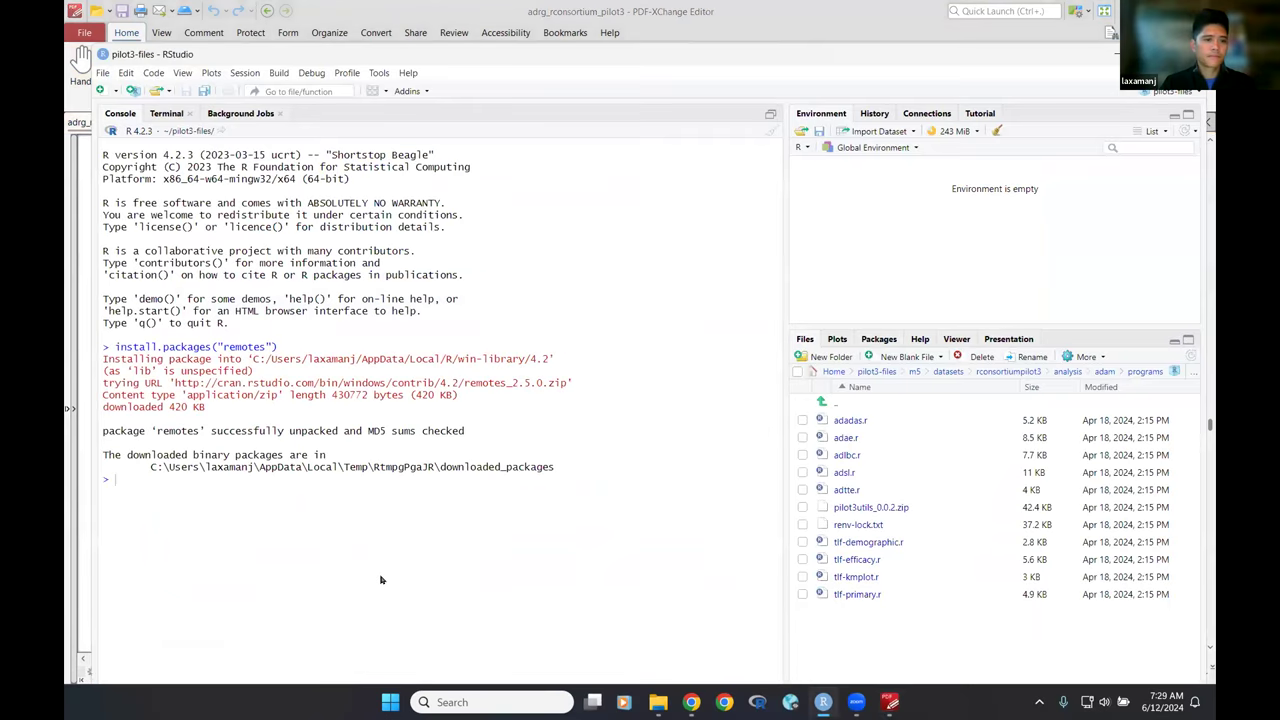
right_click(113, 482)
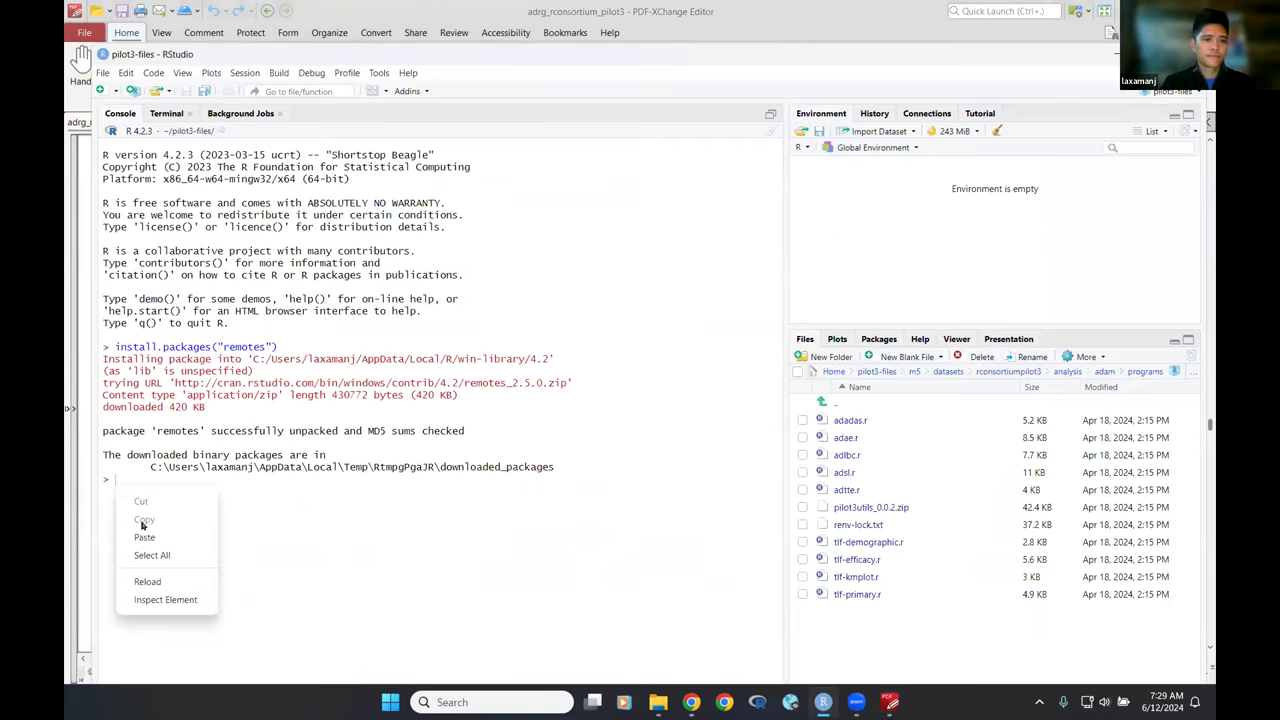
click(134, 528)
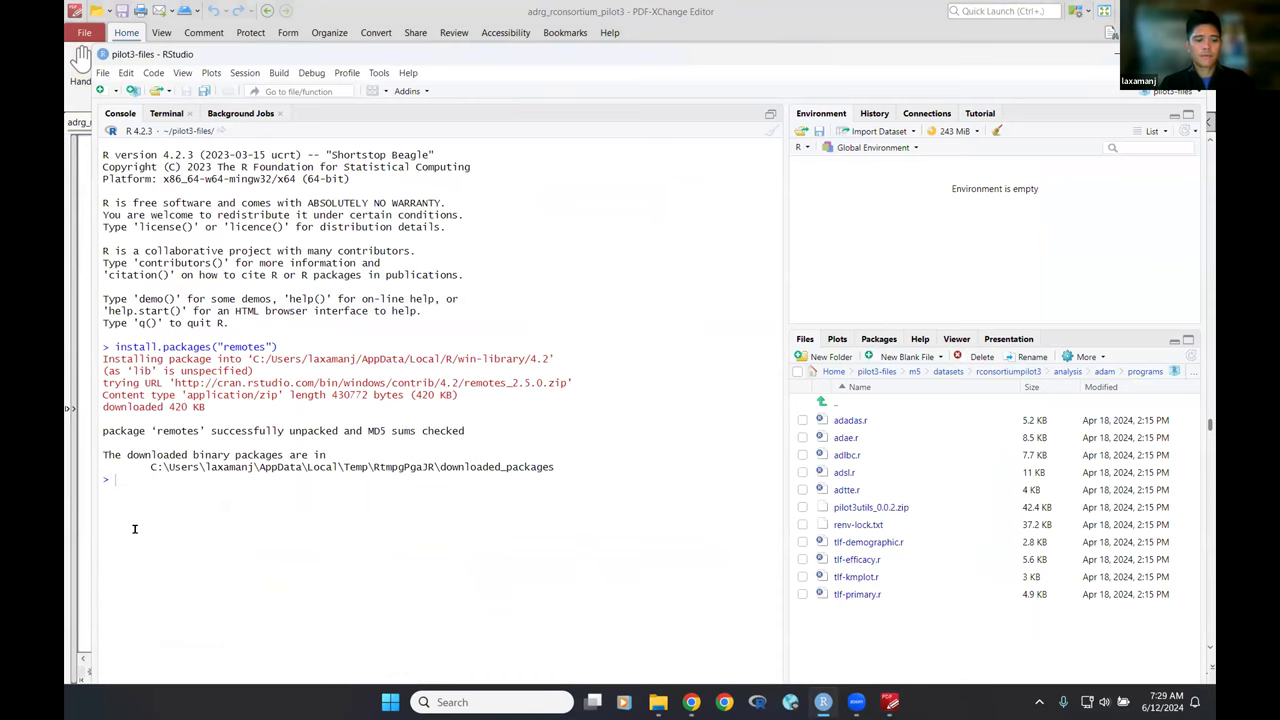
Recopy the renv 0.17.0 installation command from the PDF guide and run it in the RStudio console
key(alt+Tab)
right_click(349, 229)
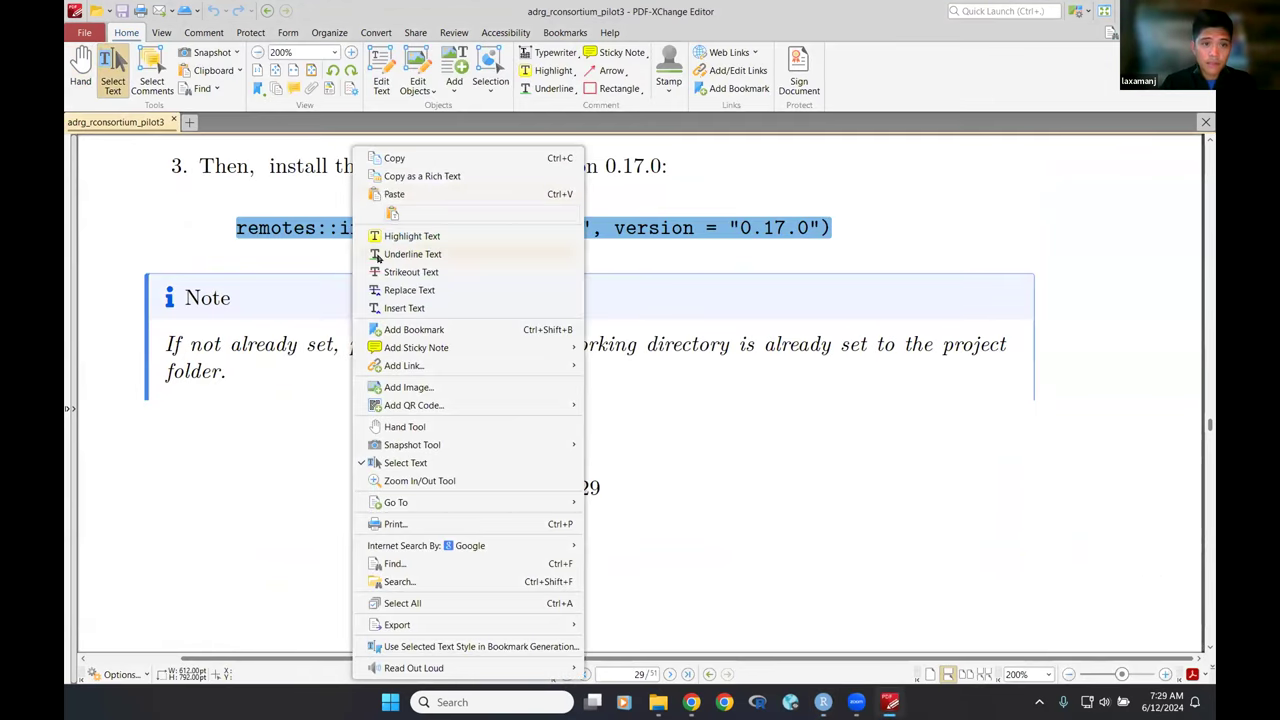
click(390, 158)
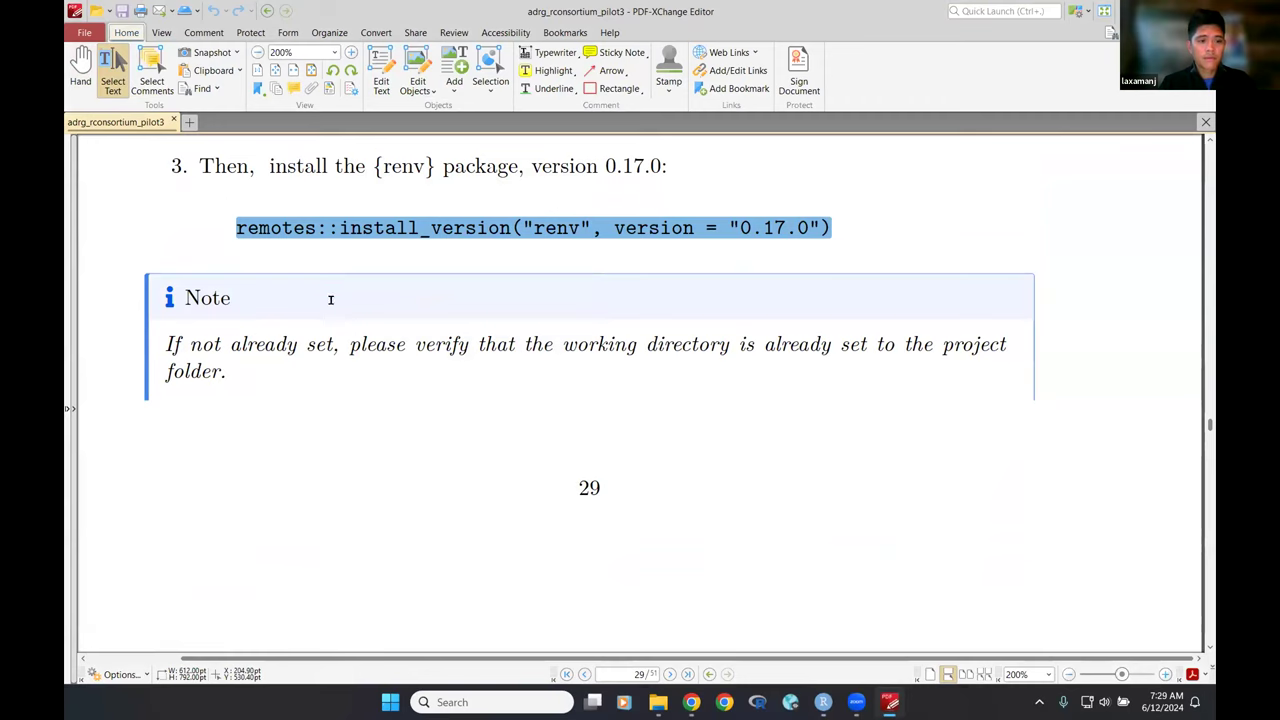
key(alt+Tab)
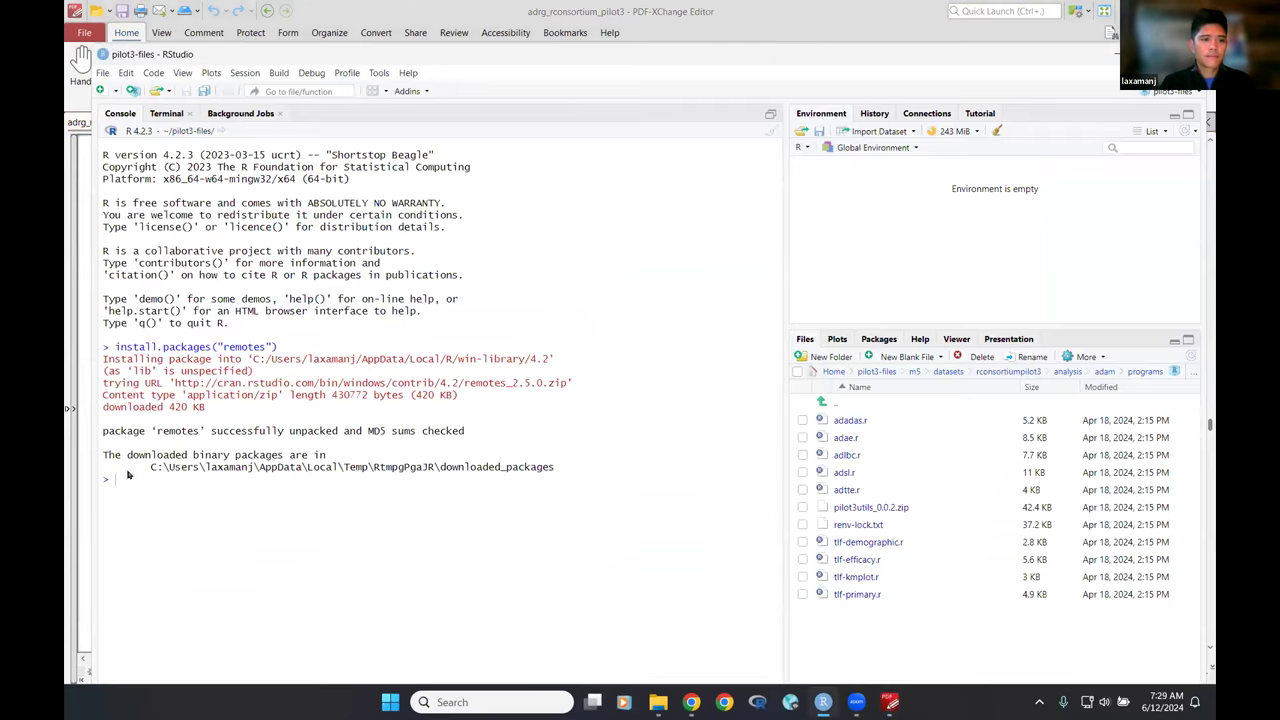
right_click(128, 476)
click(106, 475)
key(ctrl+v)
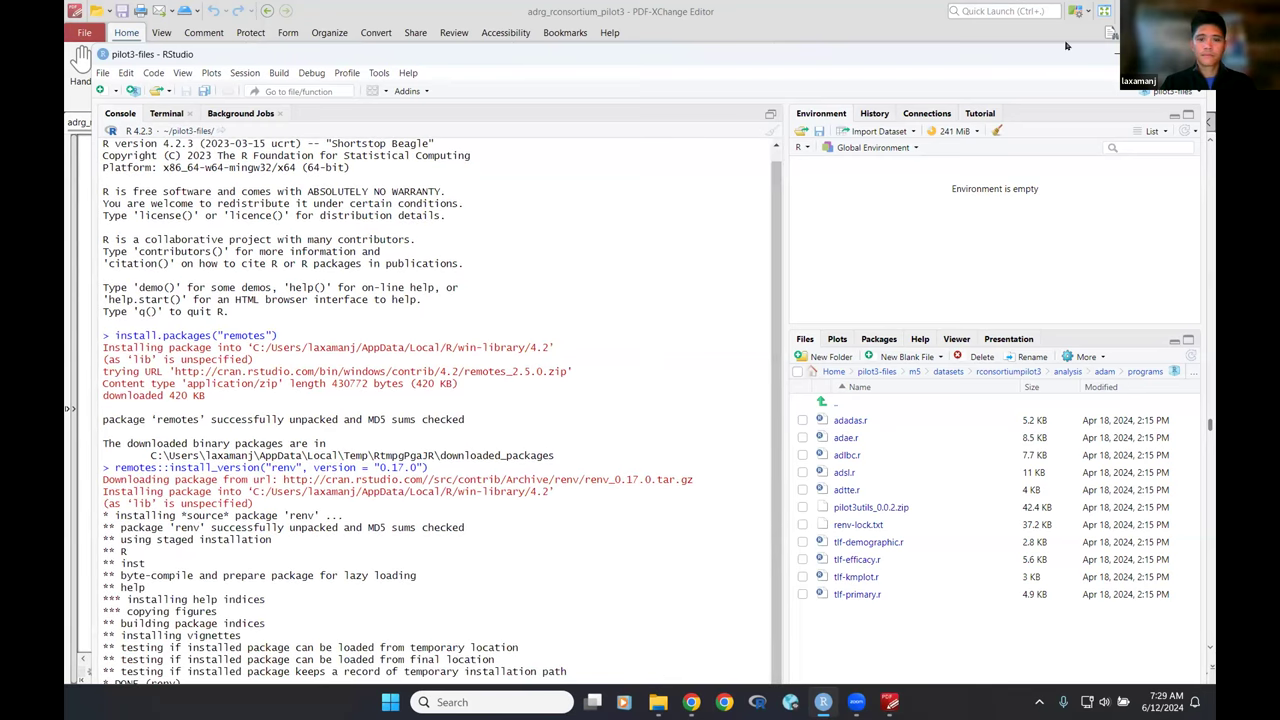
drag(99, 664, 184, 656)
click(205, 634)
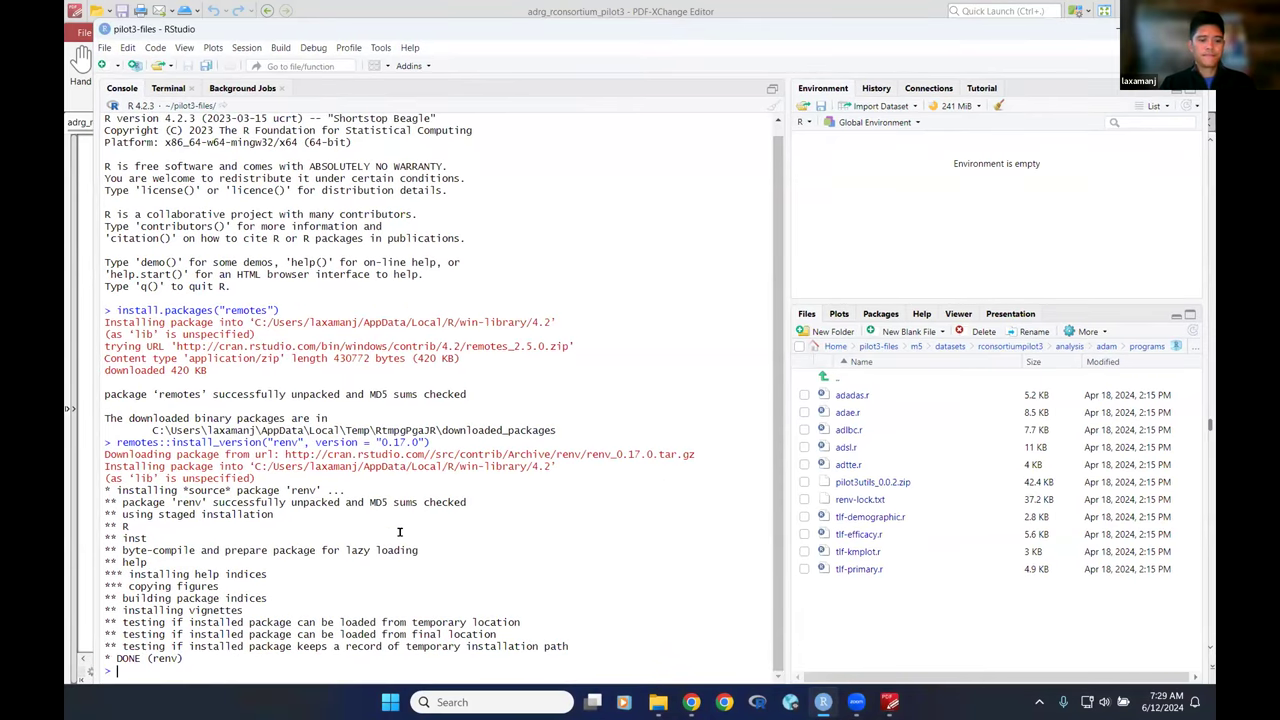
Read the guide's working-directory note, check the directory with getwd() in the RStudio console and return to the guide
key(alt+Tab)
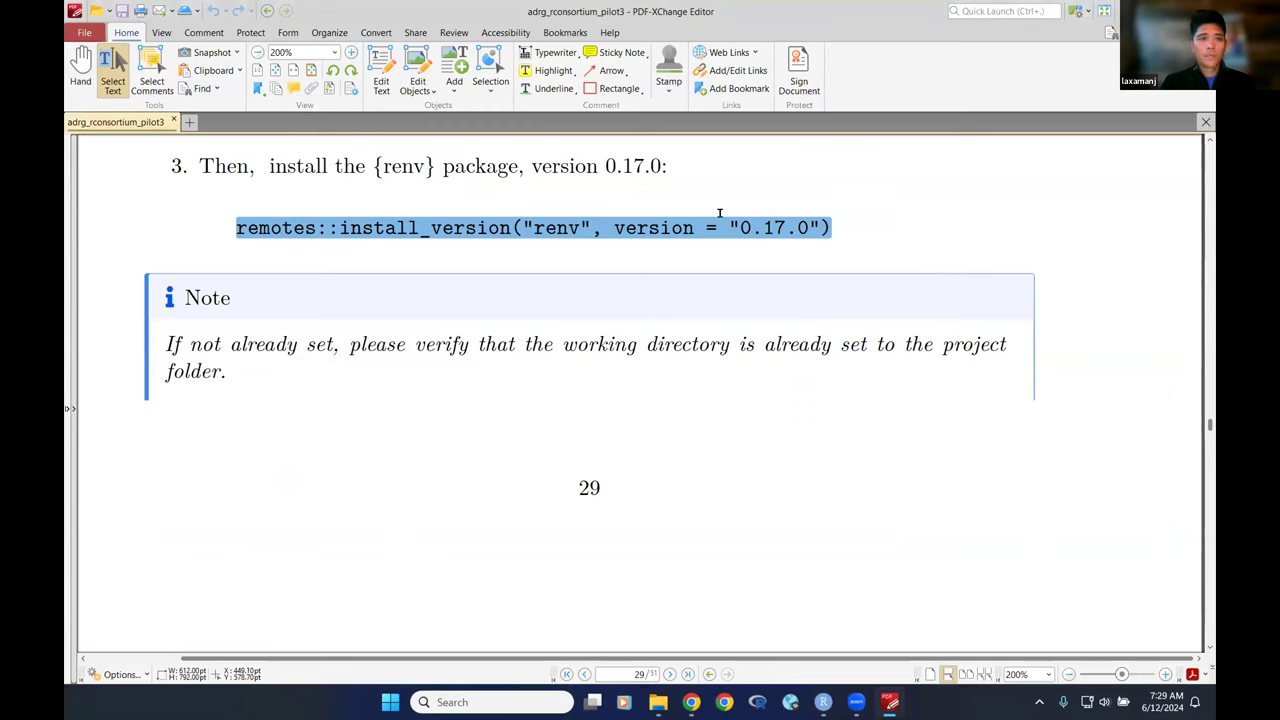
key(h)
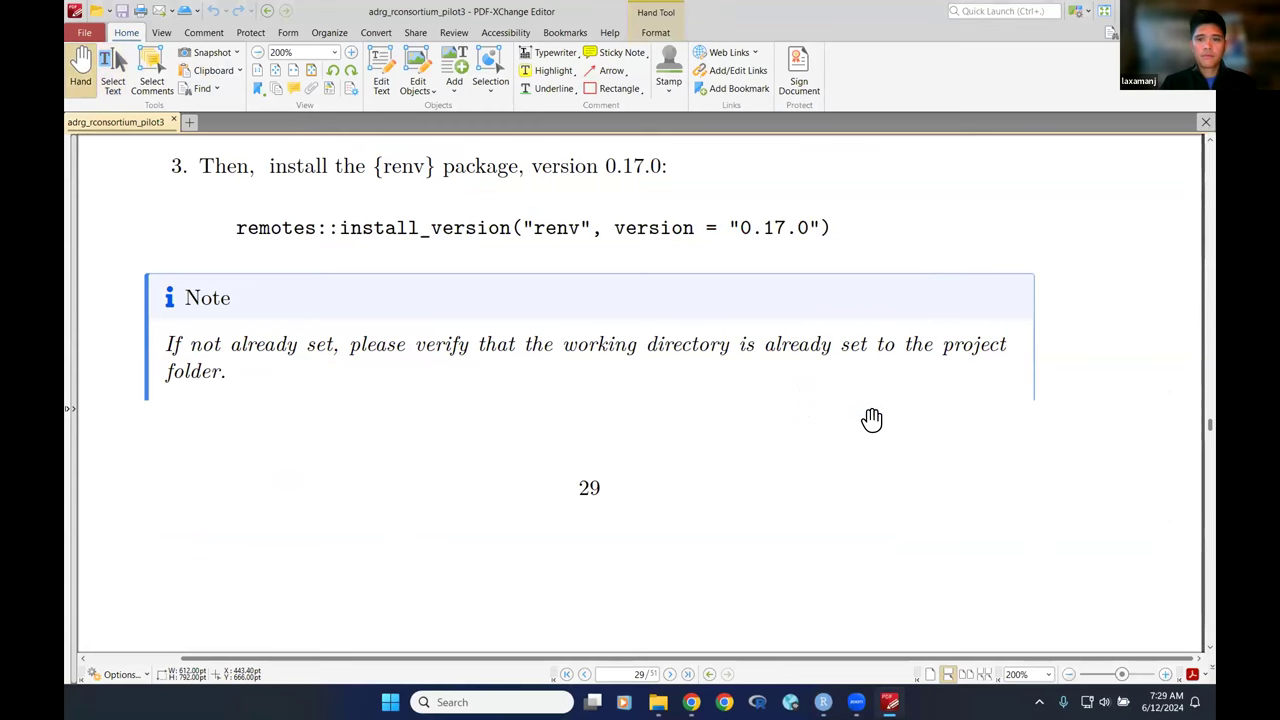
scroll(872, 421, down, 3)
scroll(881, 498, down, 3)
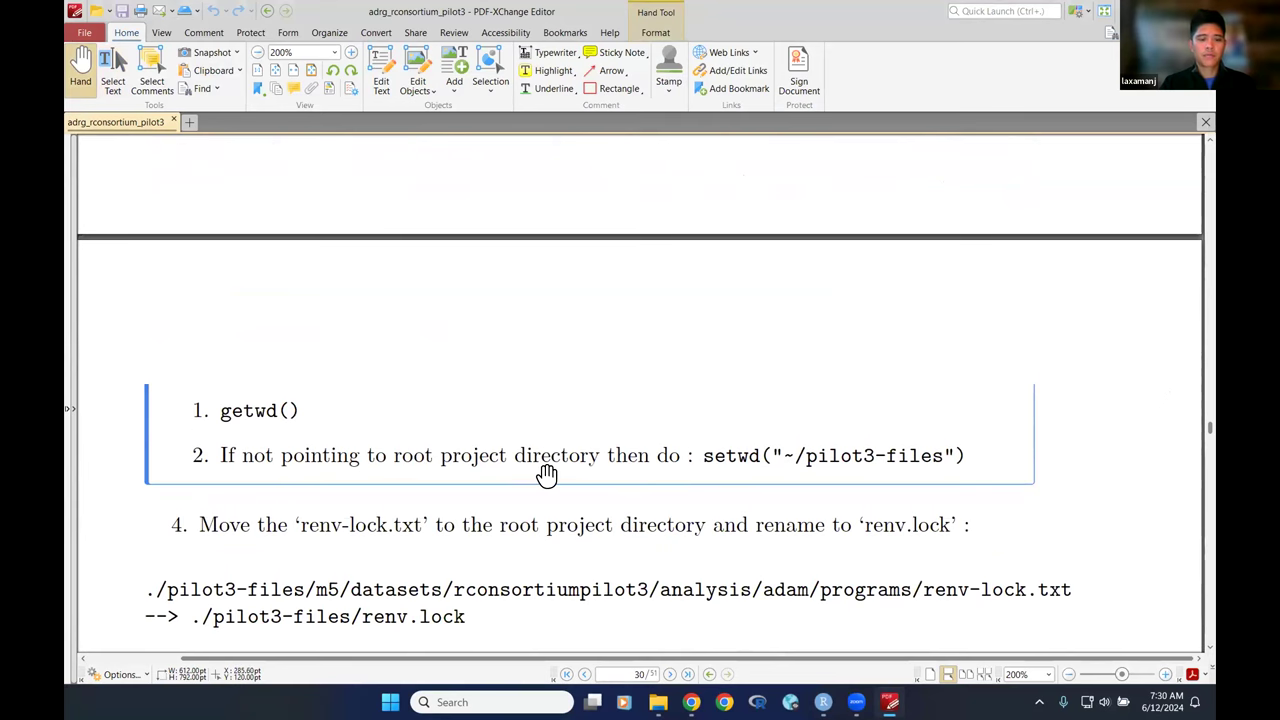
key(alt+Tab)
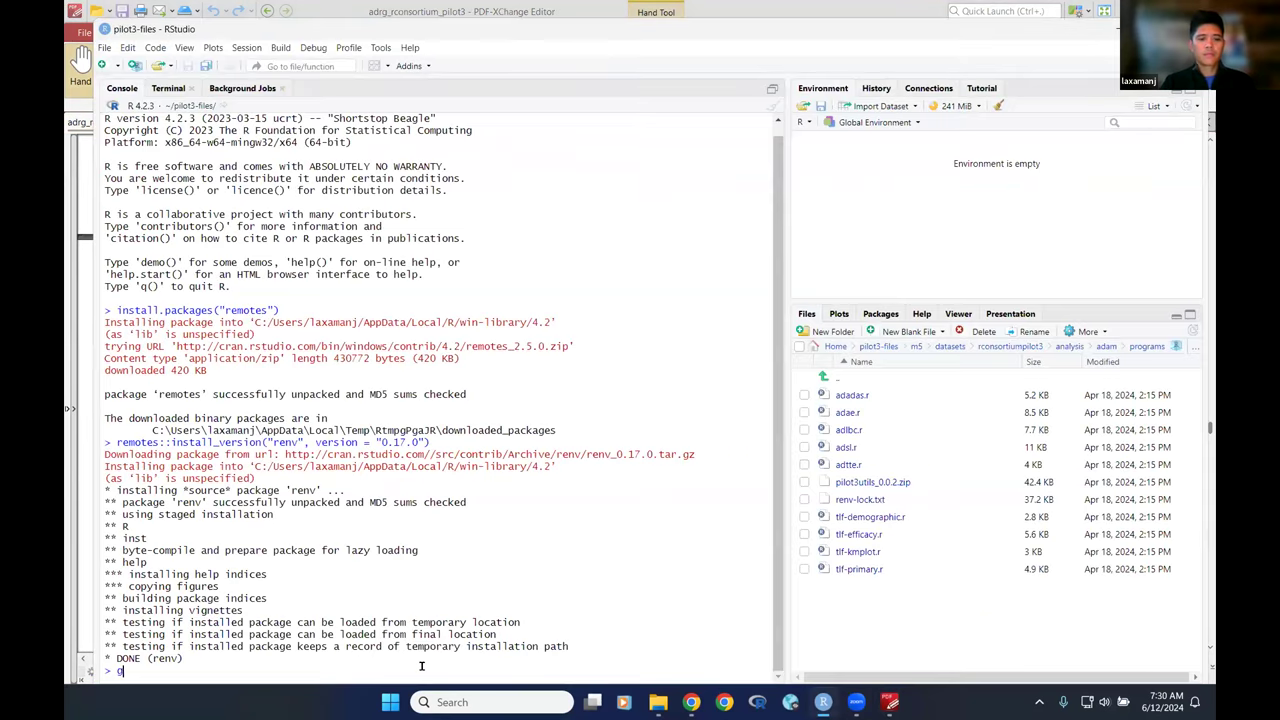
key(Return)
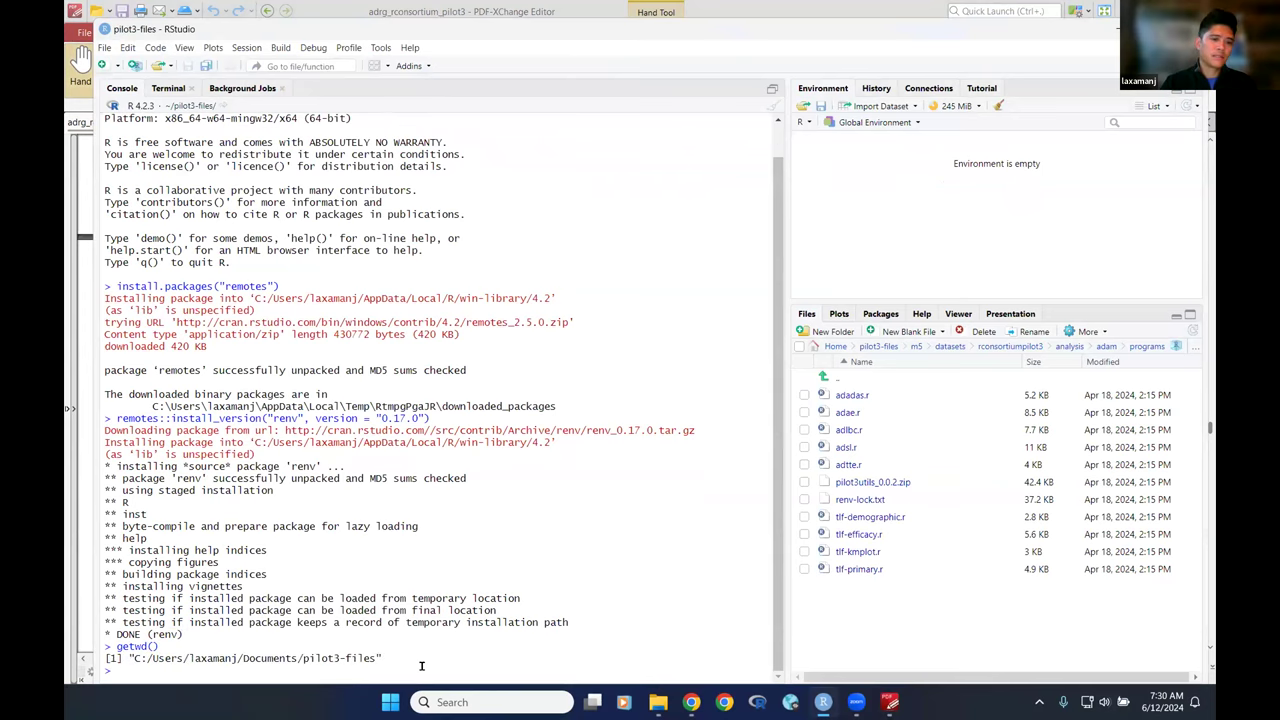
drag(398, 657, 297, 651)
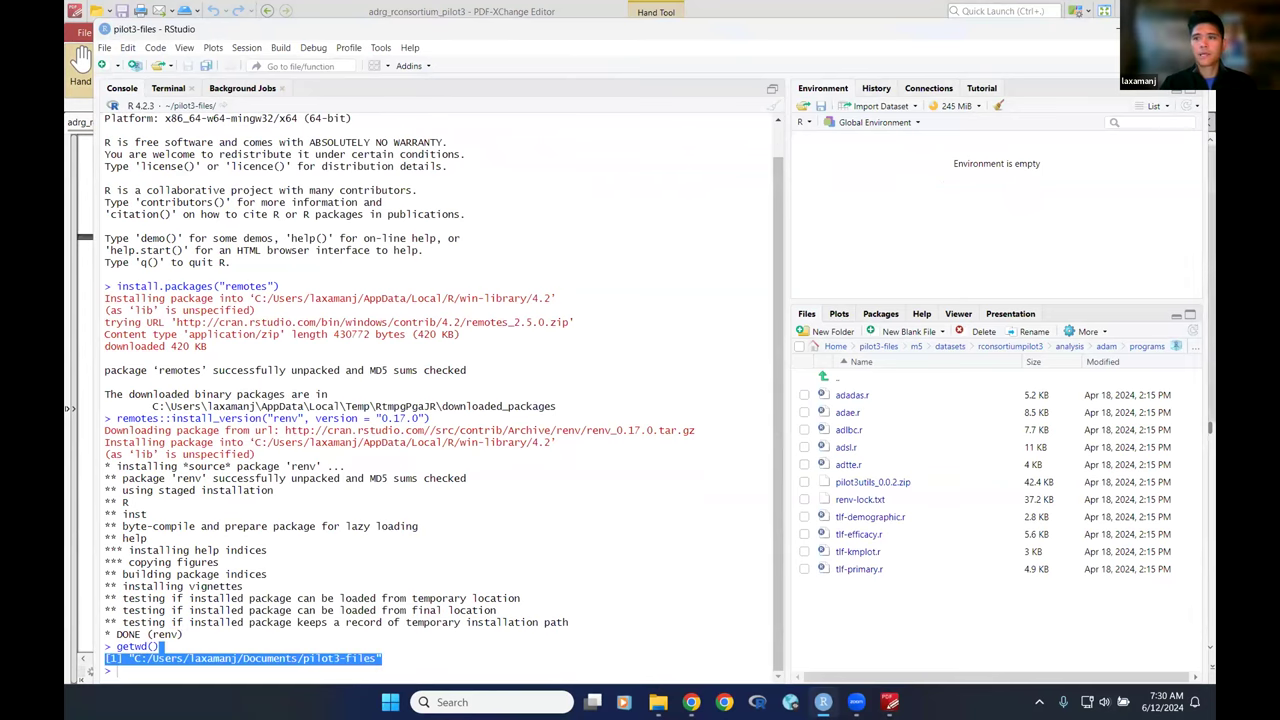
key(alt+Tab)
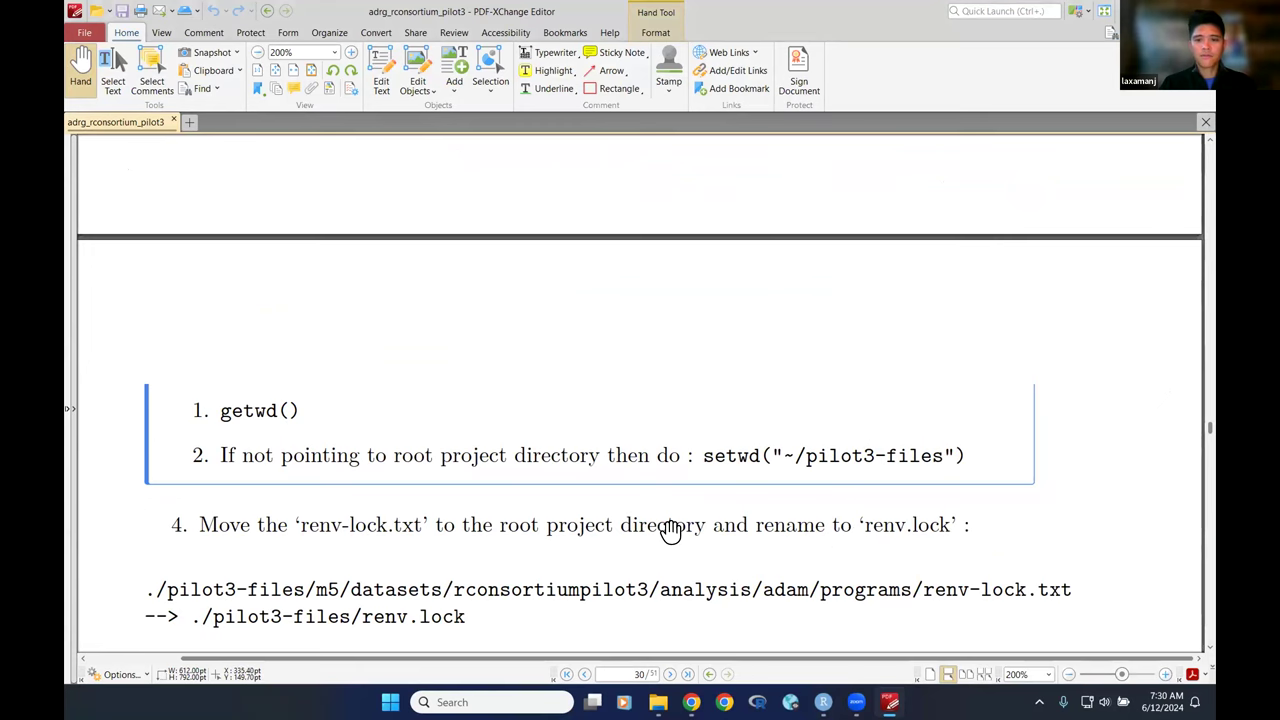
Switch to RStudio and move renv-lock.txt from the programs folder to the Documents/pilot3-files root project folder
key(alt+Tab)
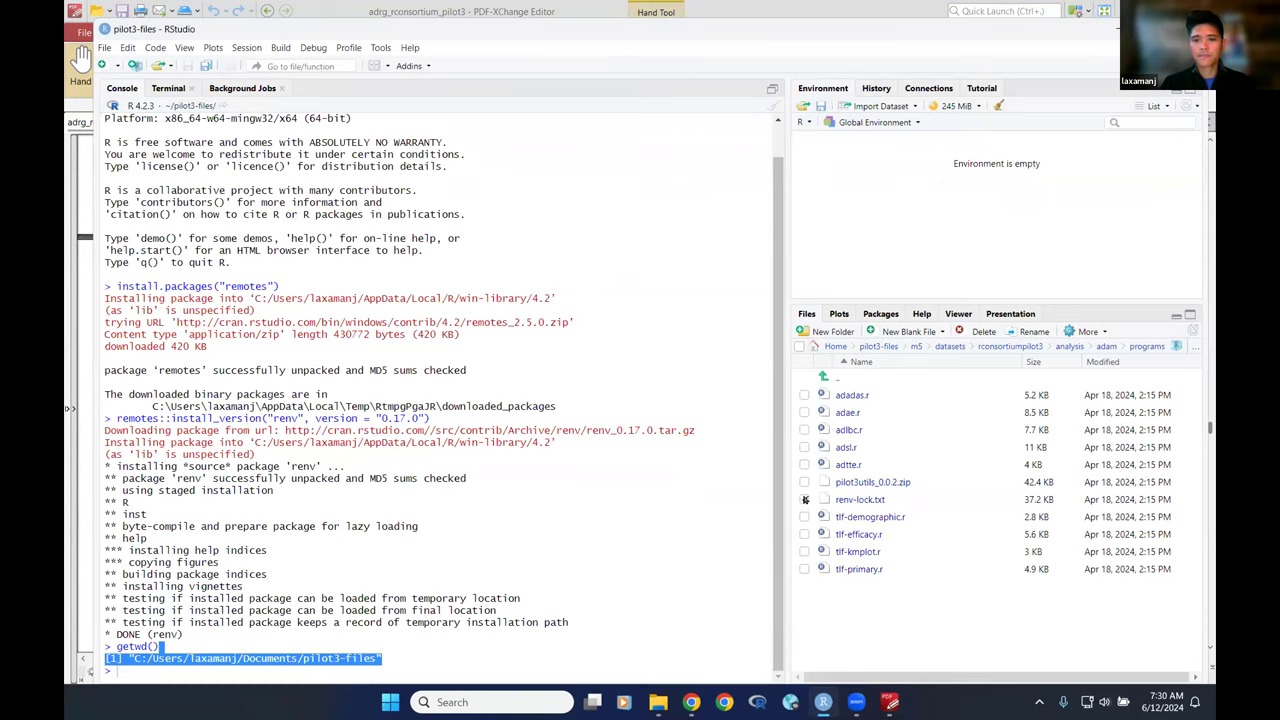
click(1081, 336)
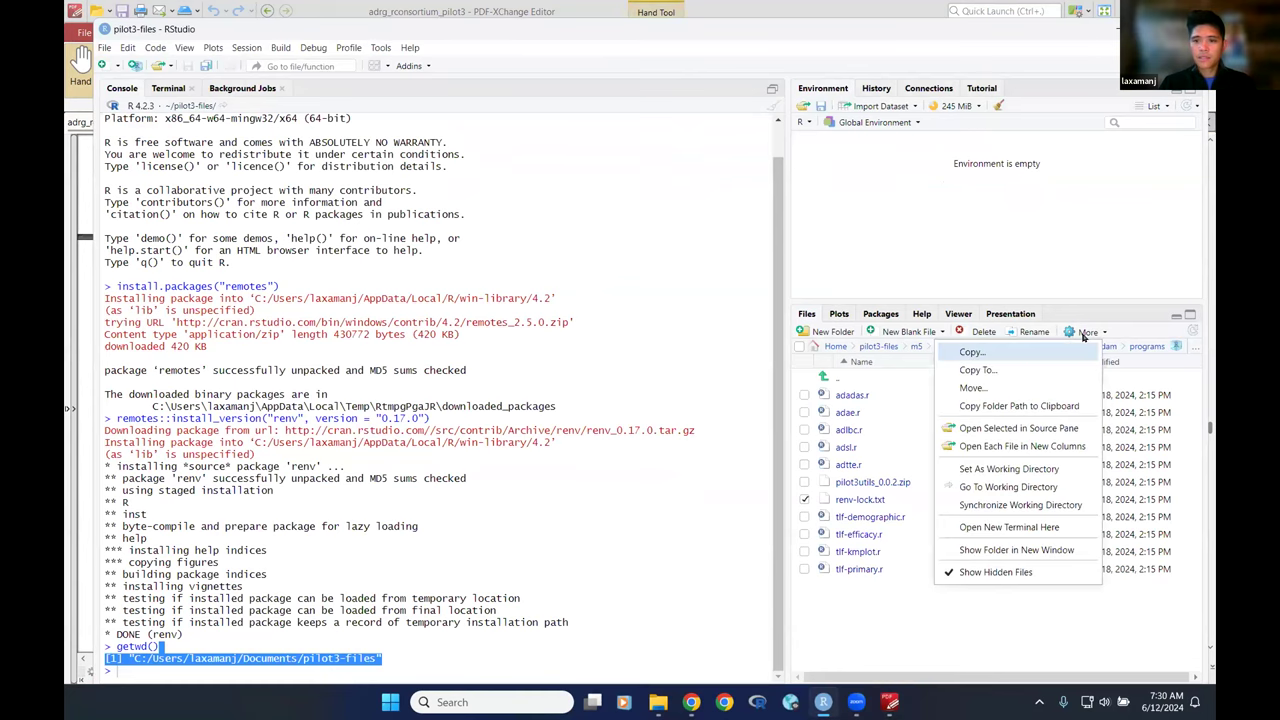
key(Escape)
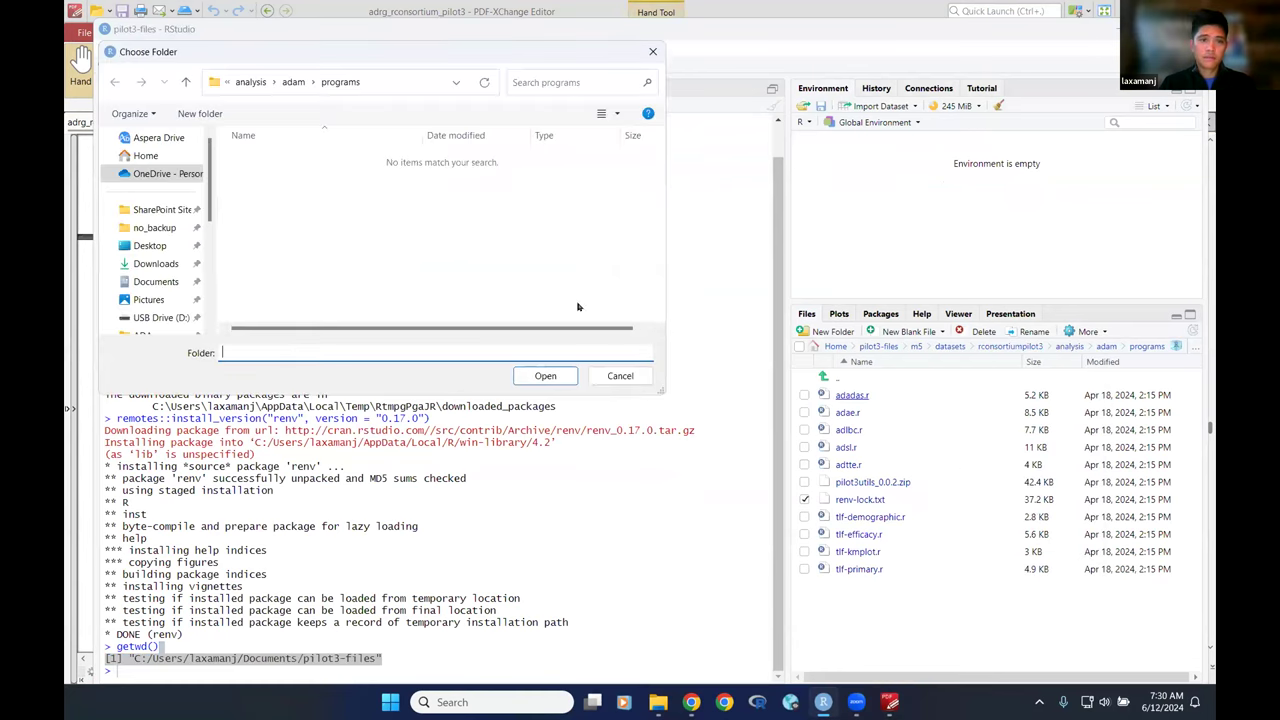
click(251, 84)
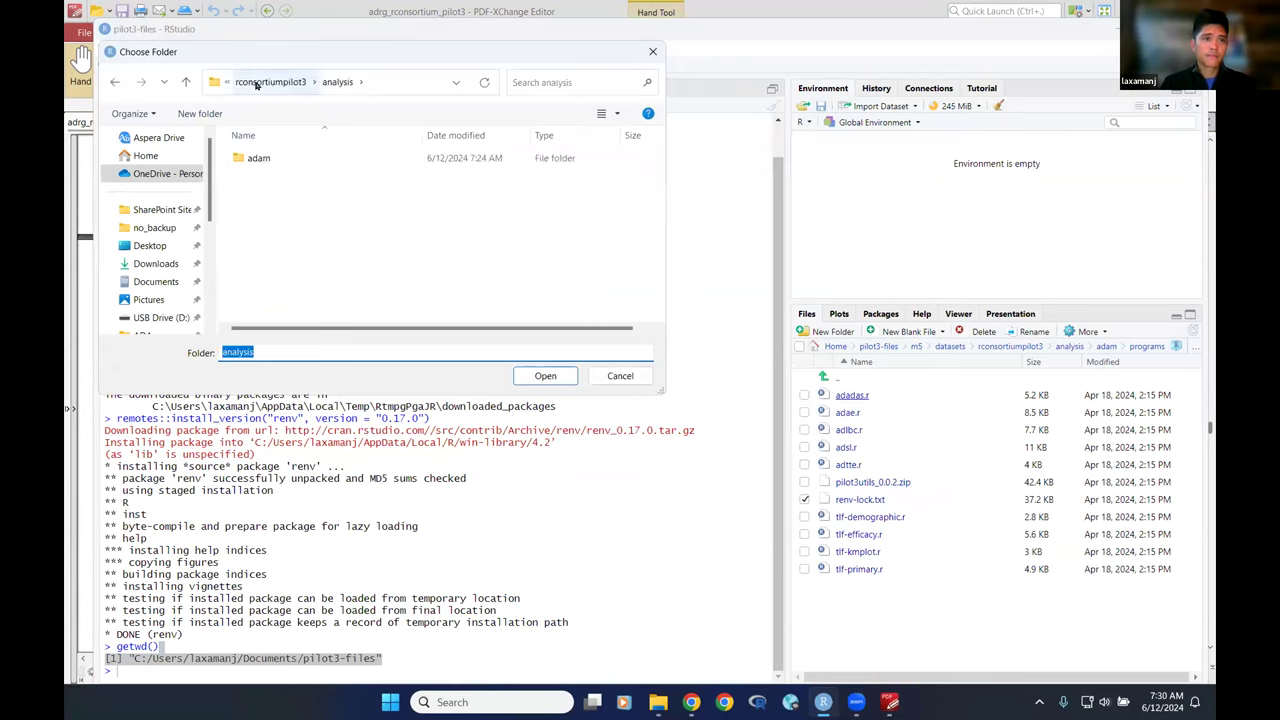
click(254, 86)
click(242, 82)
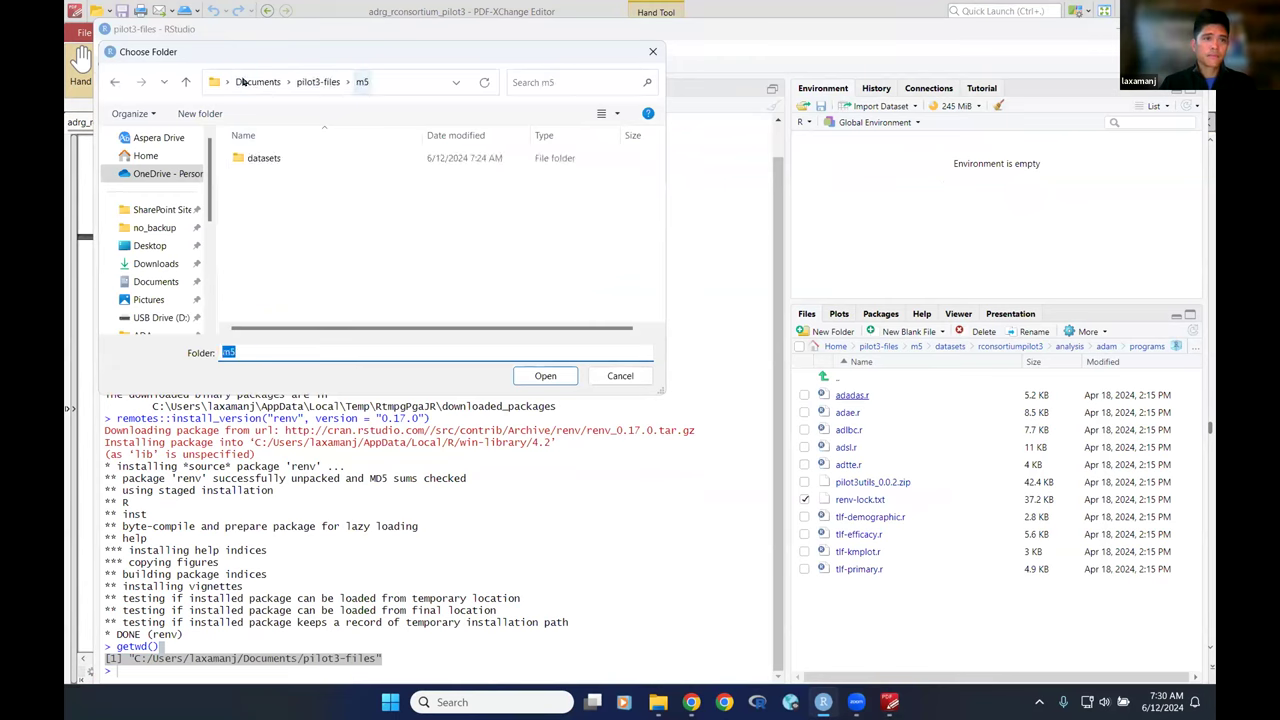
click(330, 83)
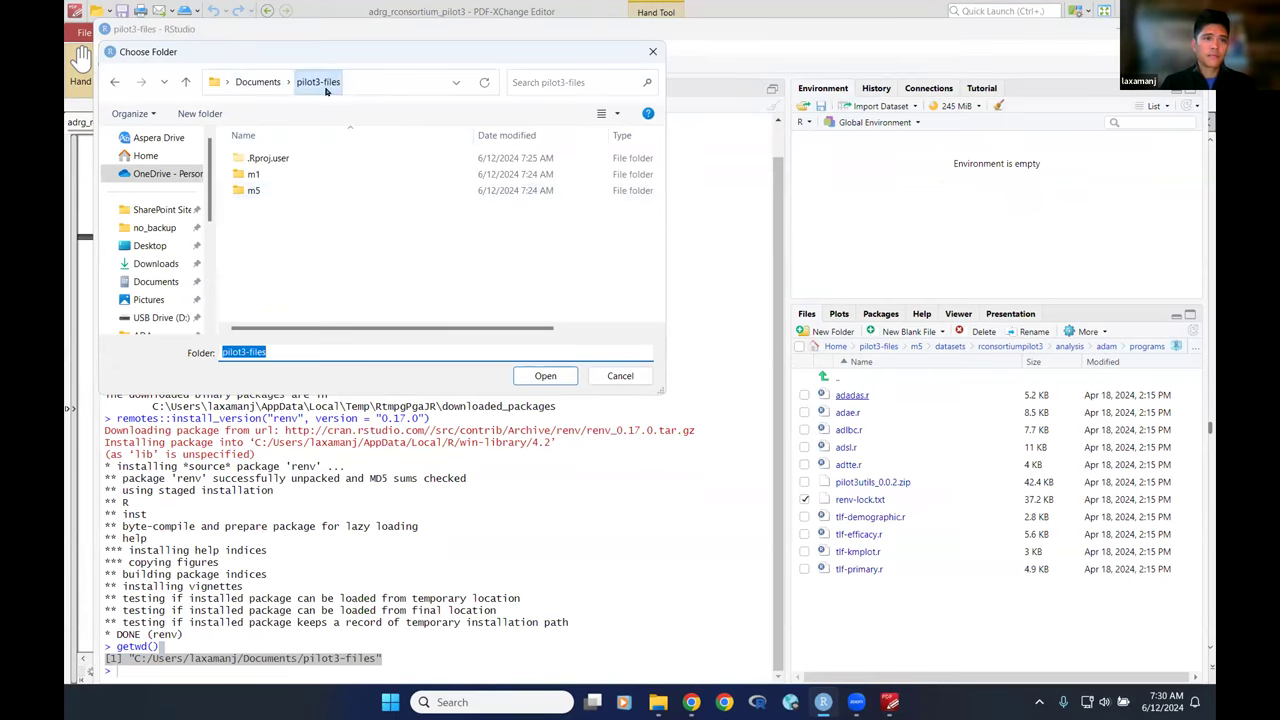
click(546, 376)
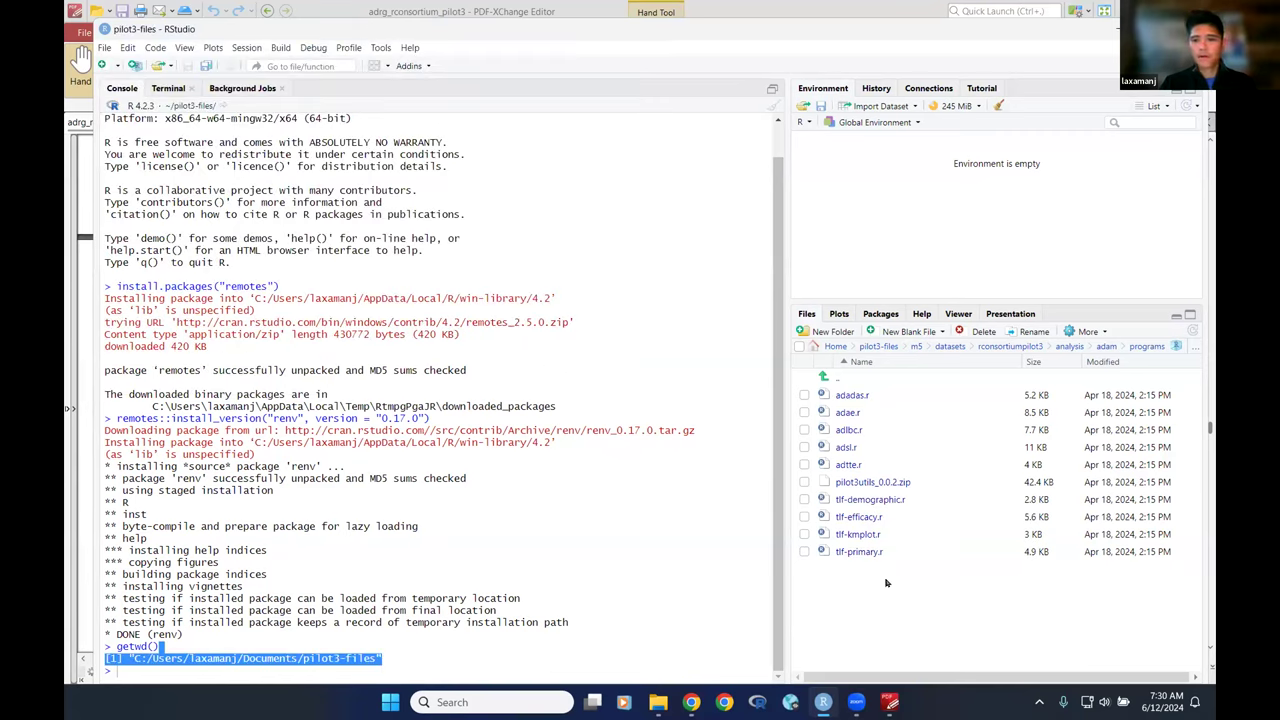
Open the pilot3-files root folder and rename the renv-lock.txt file there to renv.lock
click(865, 348)
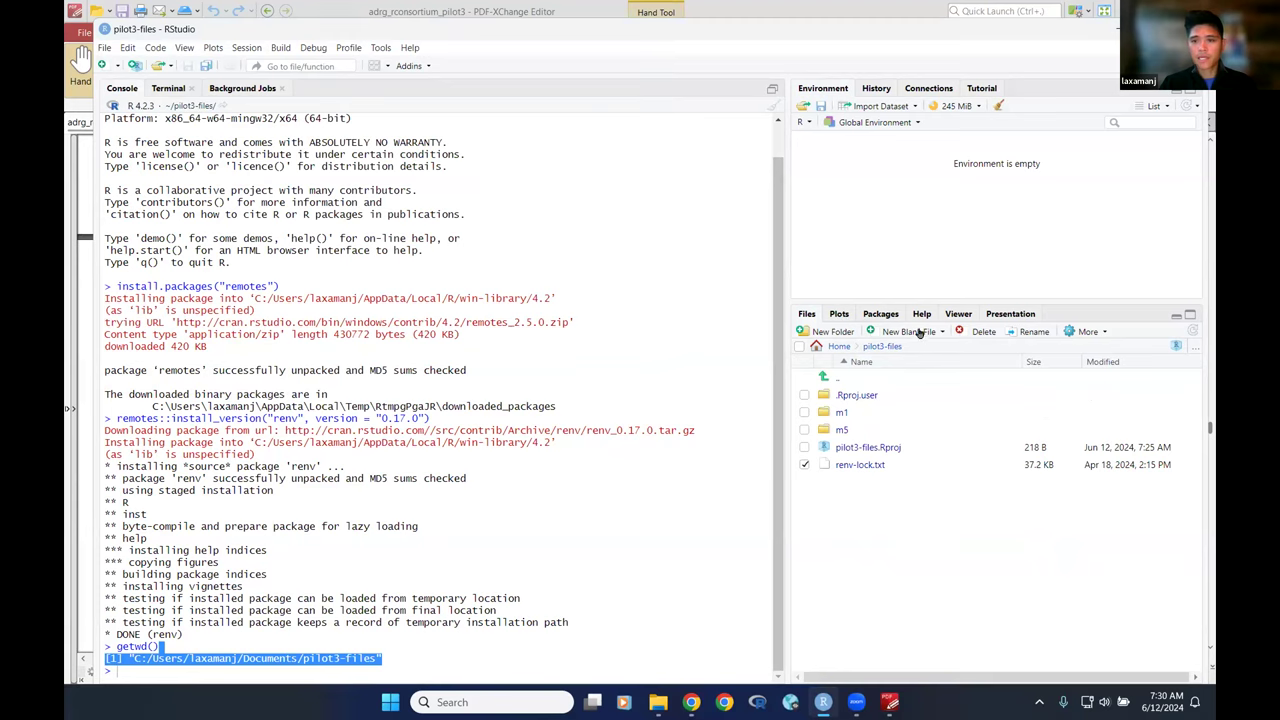
click(1030, 331)
key(Right)
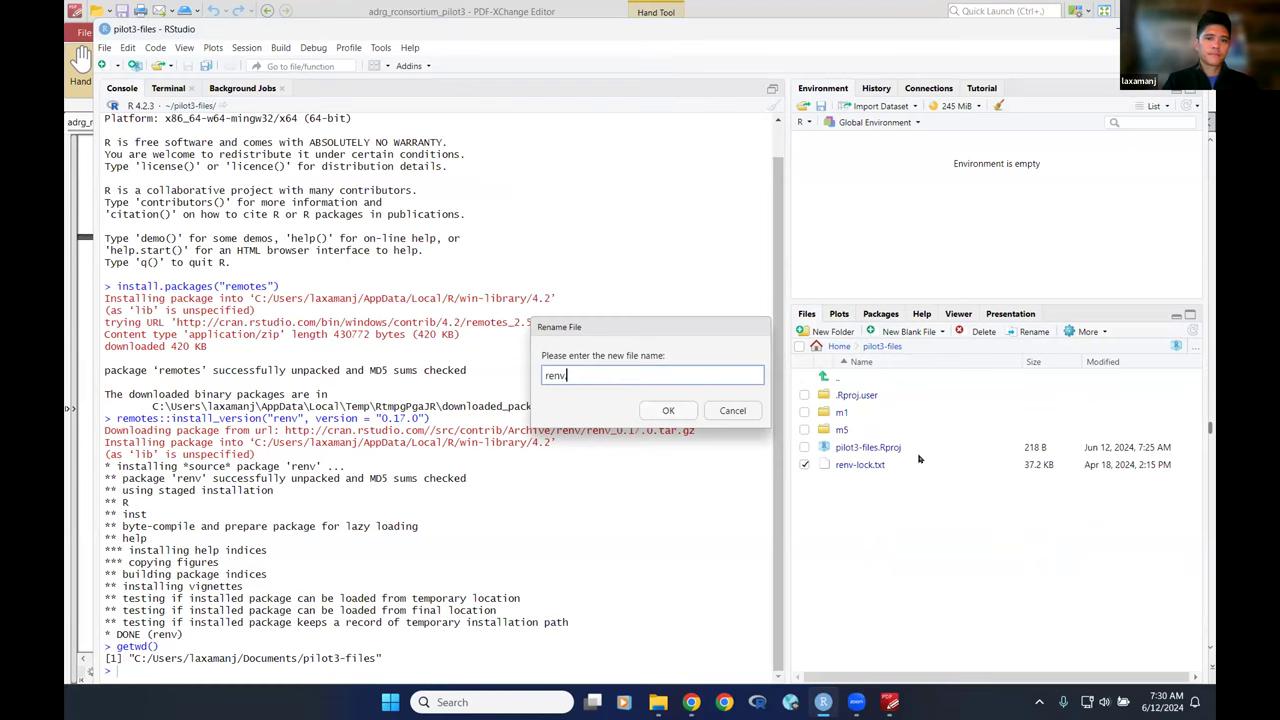
click(666, 411)
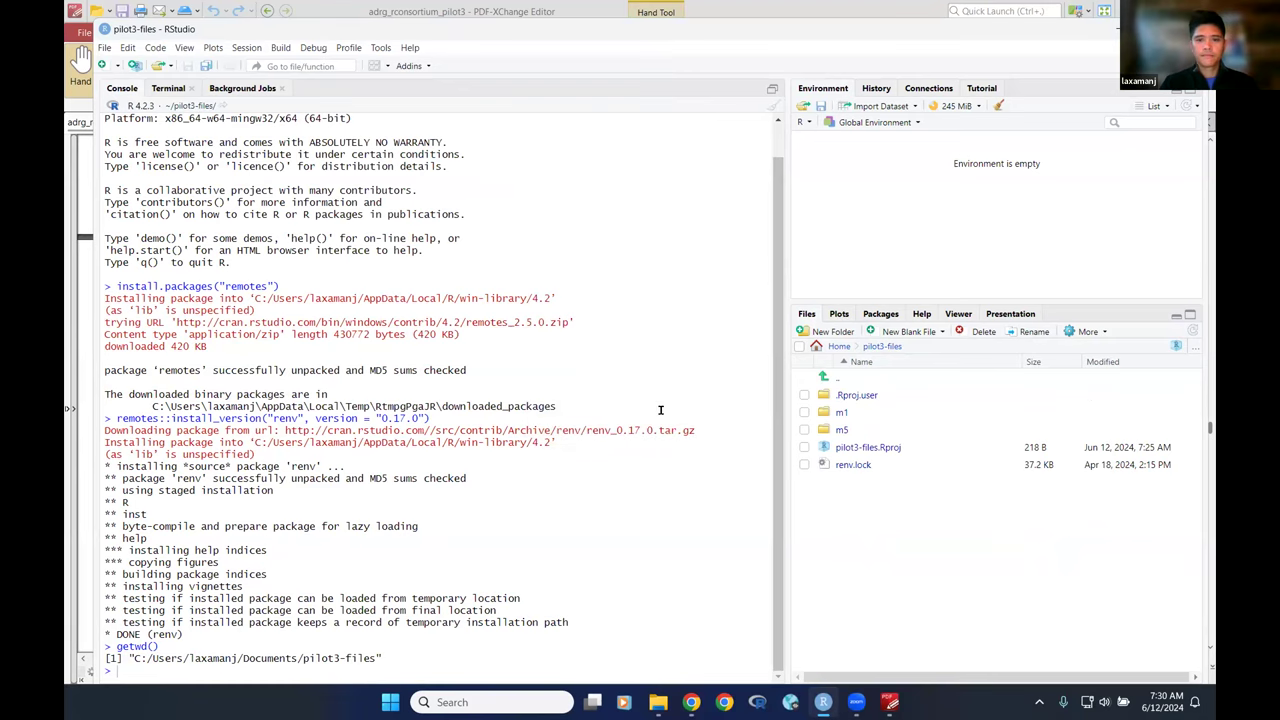
Return to the PDF guide and review the illustrated step 4 on moving and renaming the lockfile, through to step 5
key(alt+Tab)
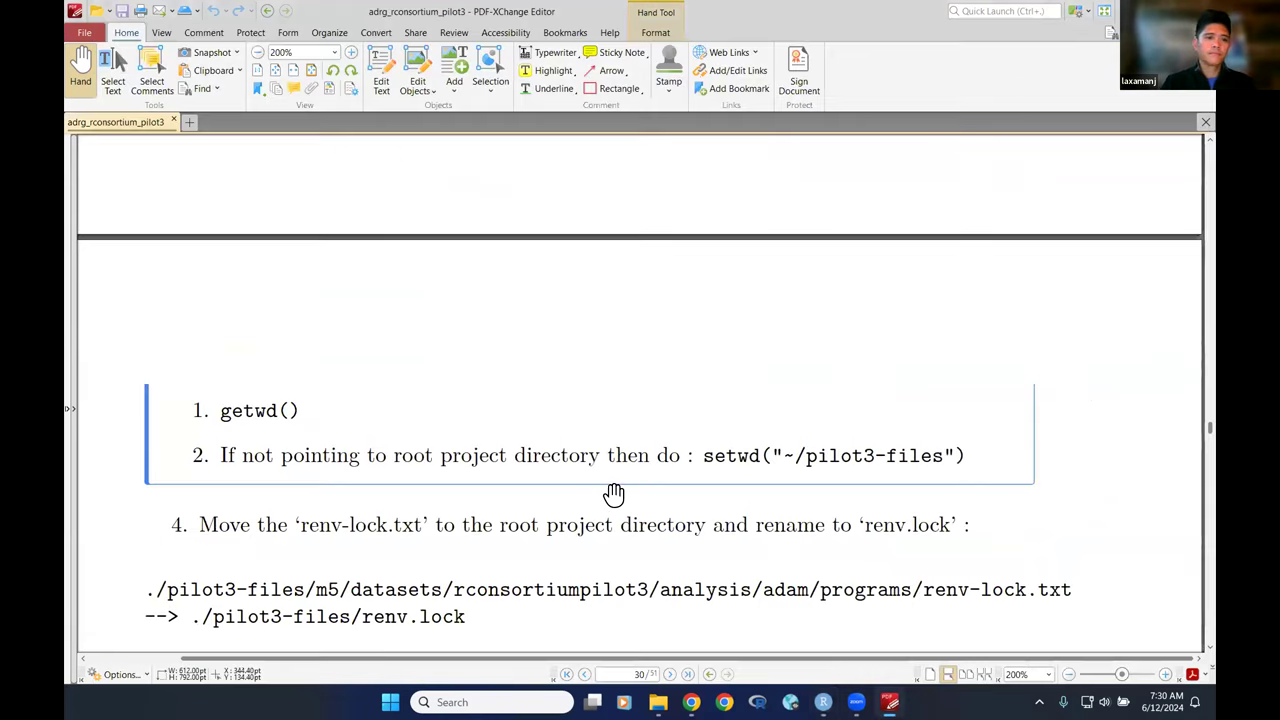
scroll(459, 445, down, 2)
scroll(459, 445, down, 2)
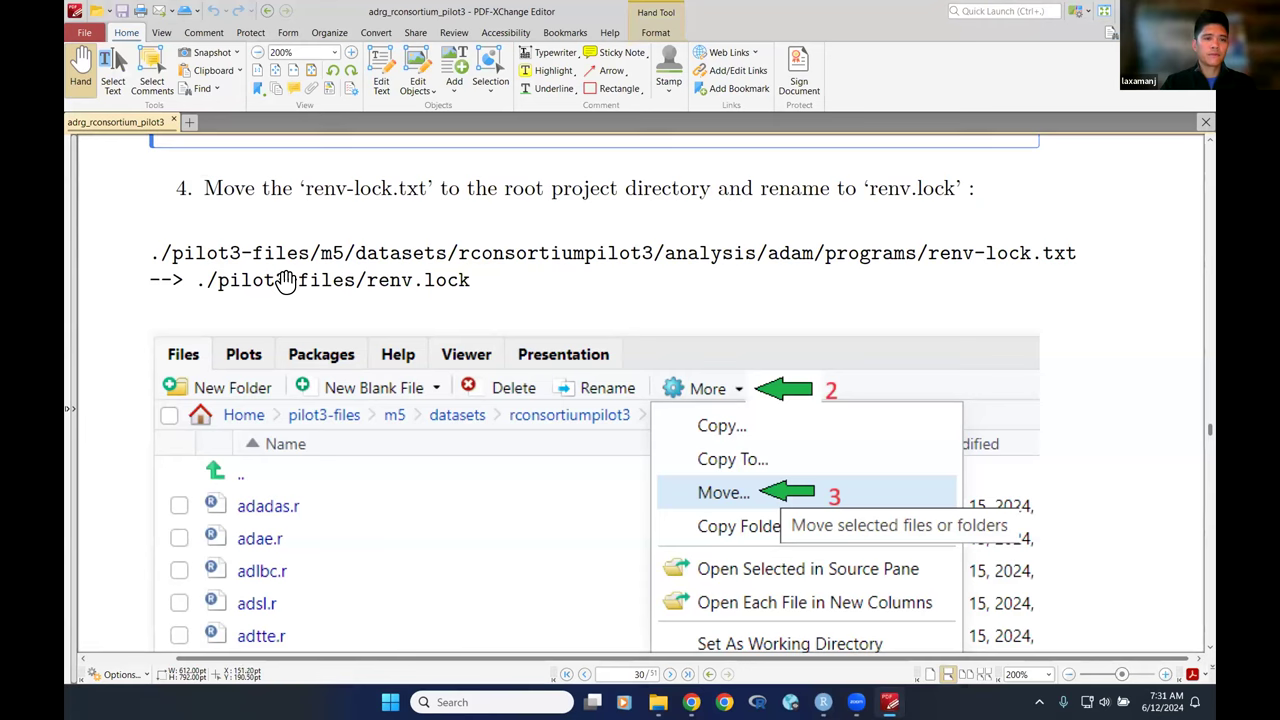
scroll(536, 327, down, 3)
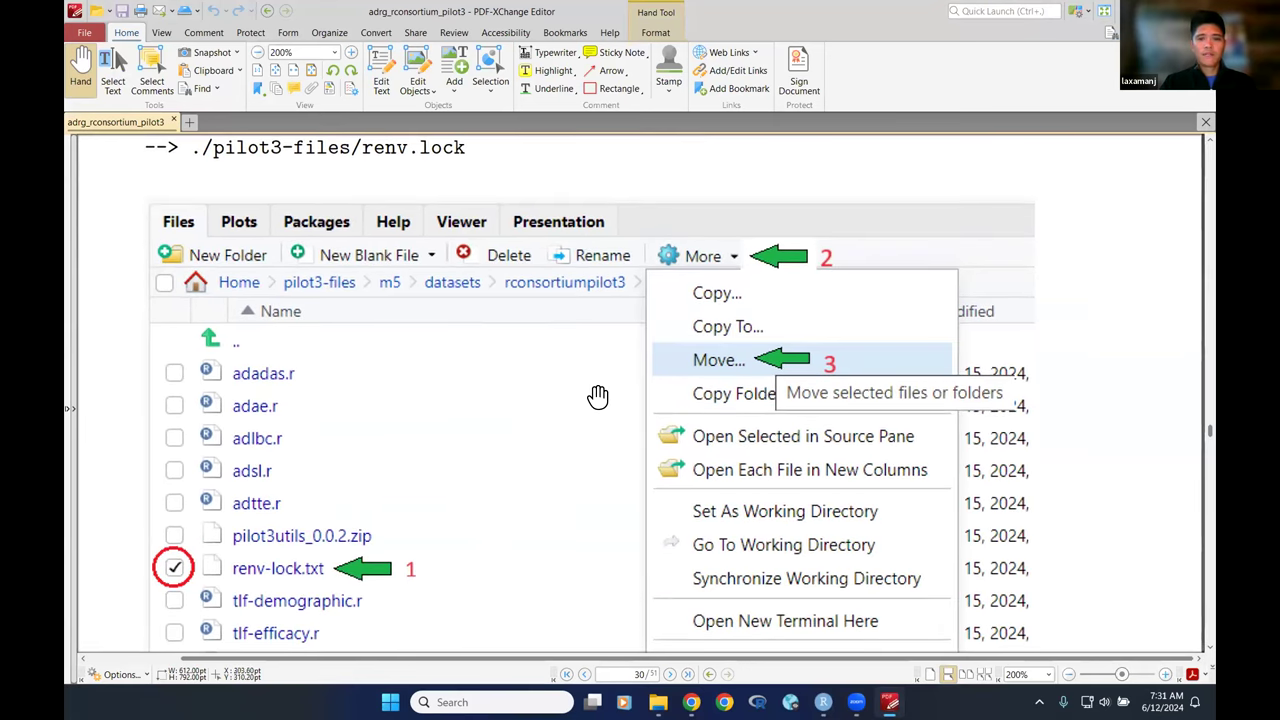
scroll(550, 450, down, 3)
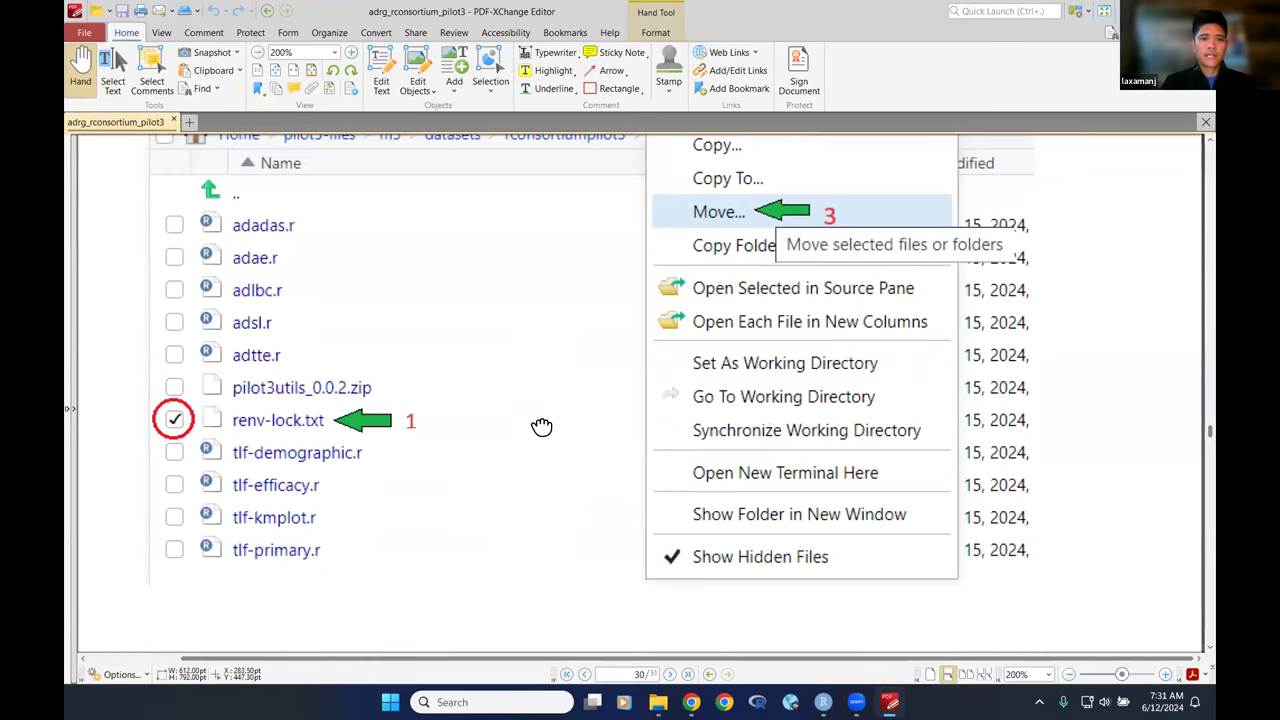
scroll(538, 405, down, 3)
scroll(530, 365, down, 8)
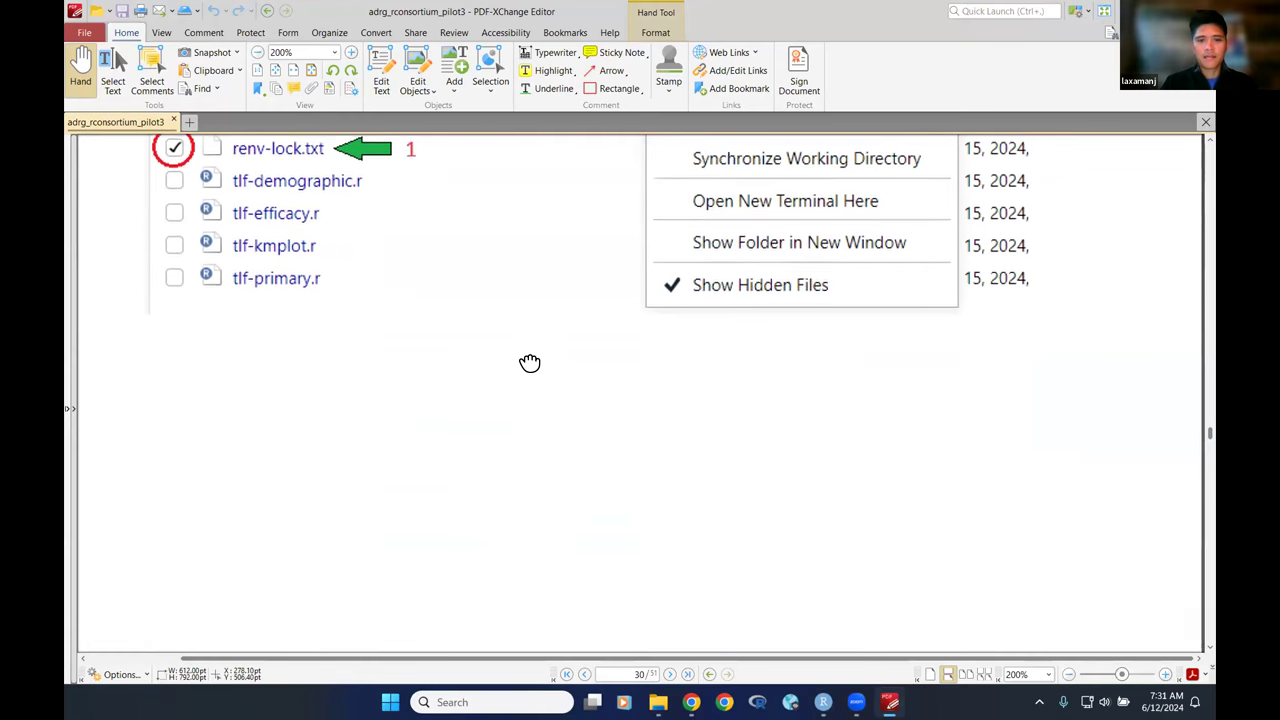
scroll(521, 297, down, 10)
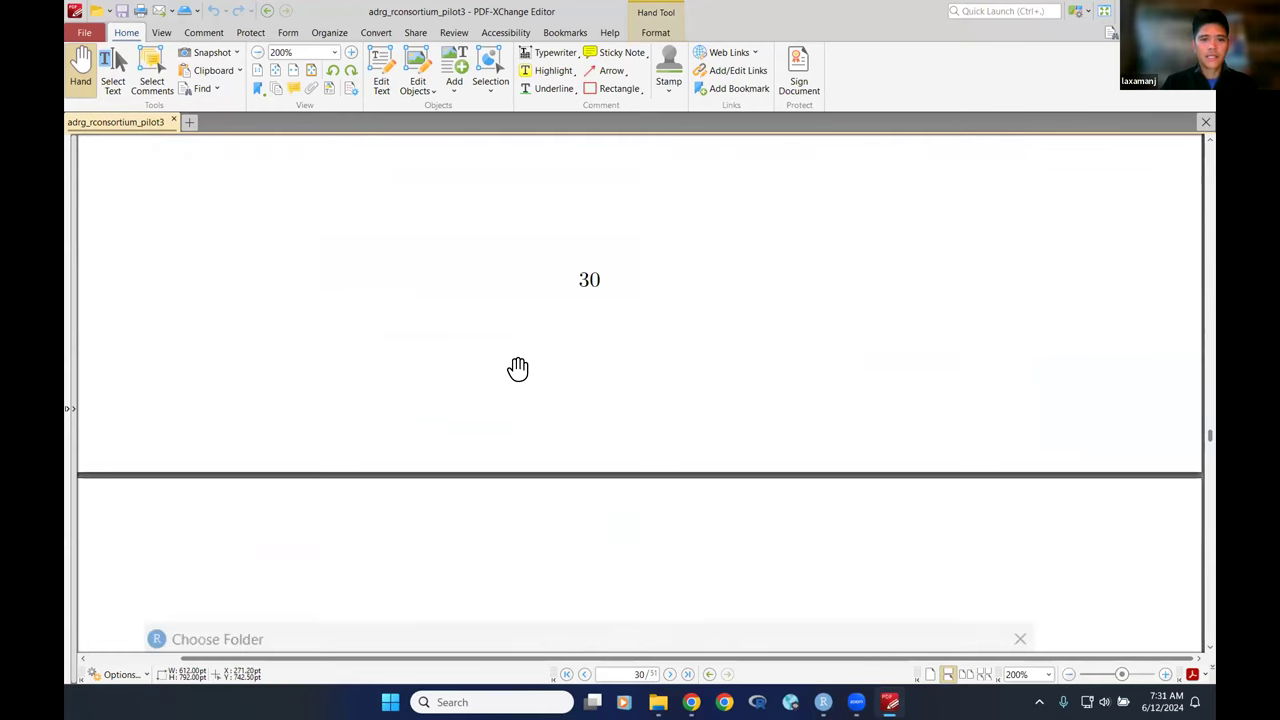
scroll(519, 388, down, 3)
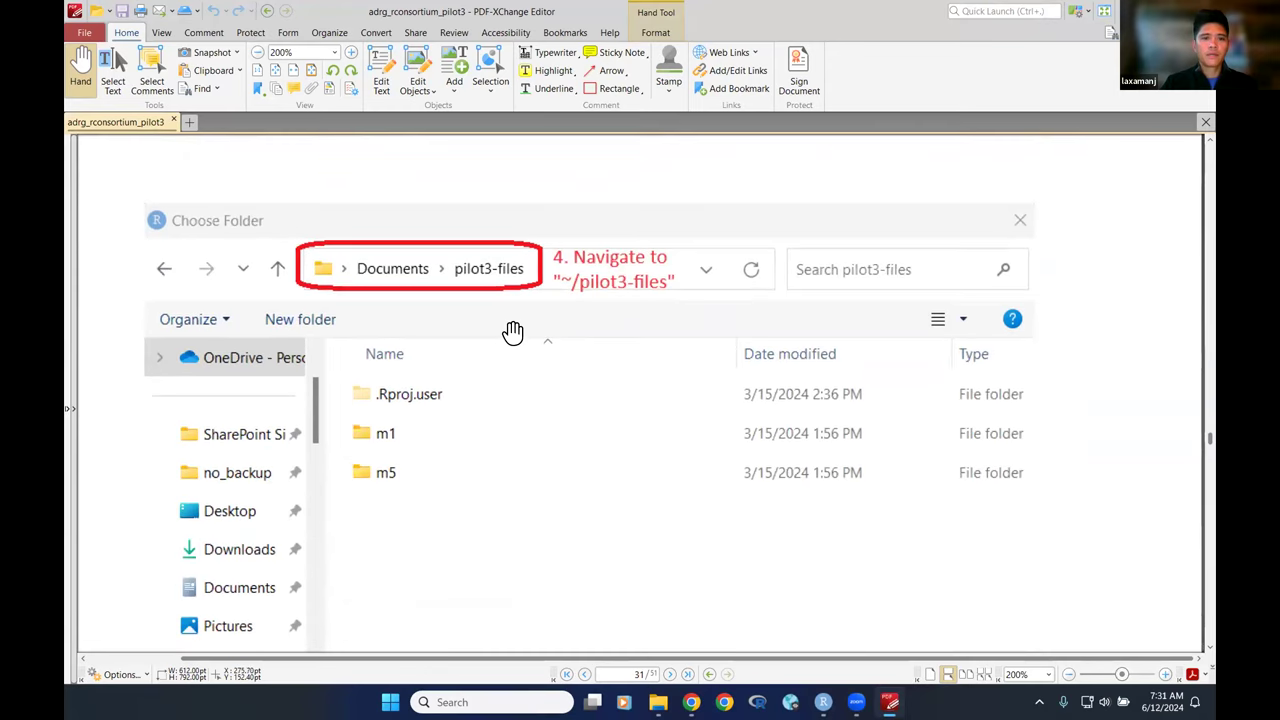
scroll(527, 436, down, 10)
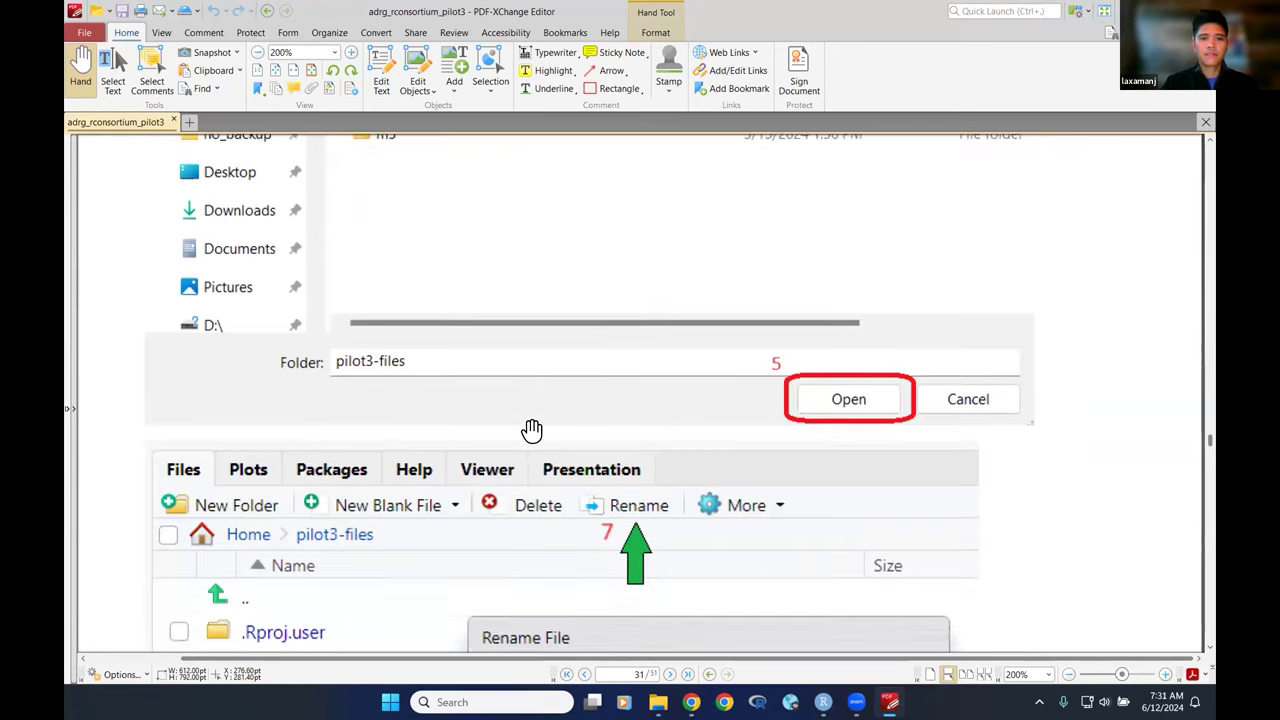
scroll(525, 229, down, 4)
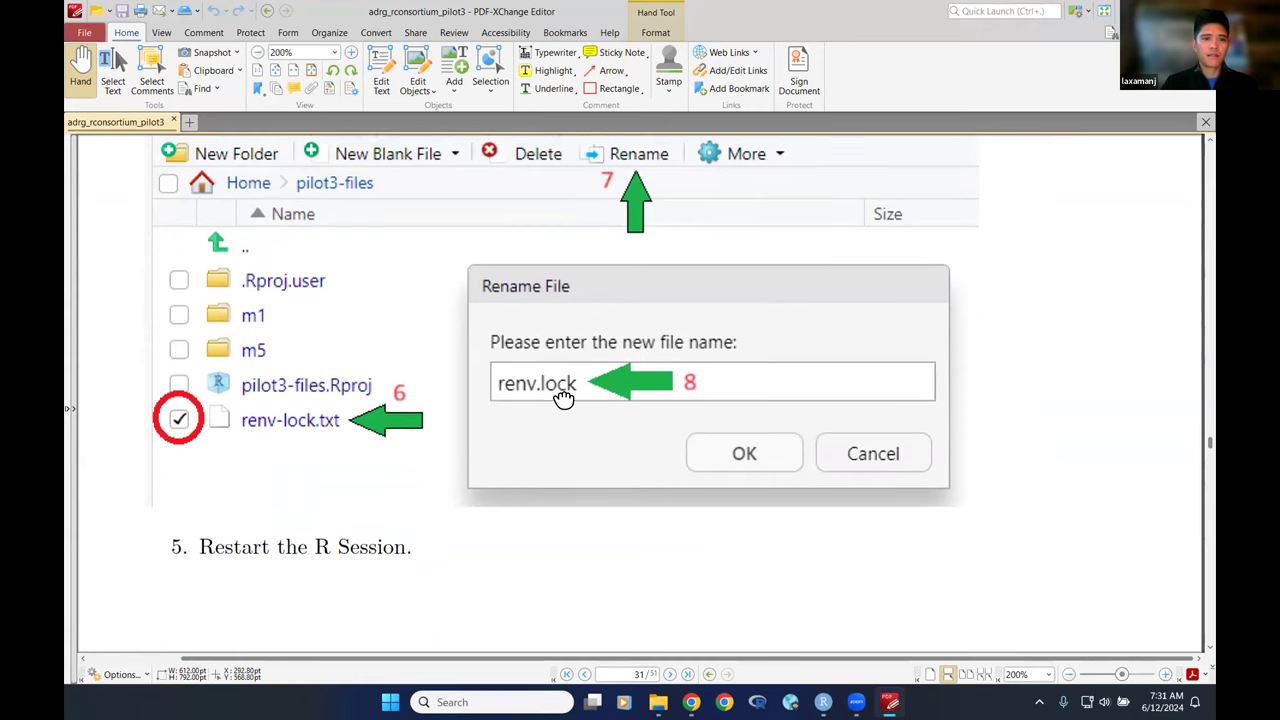
scroll(560, 397, down, 6)
scroll(554, 181, down, 2)
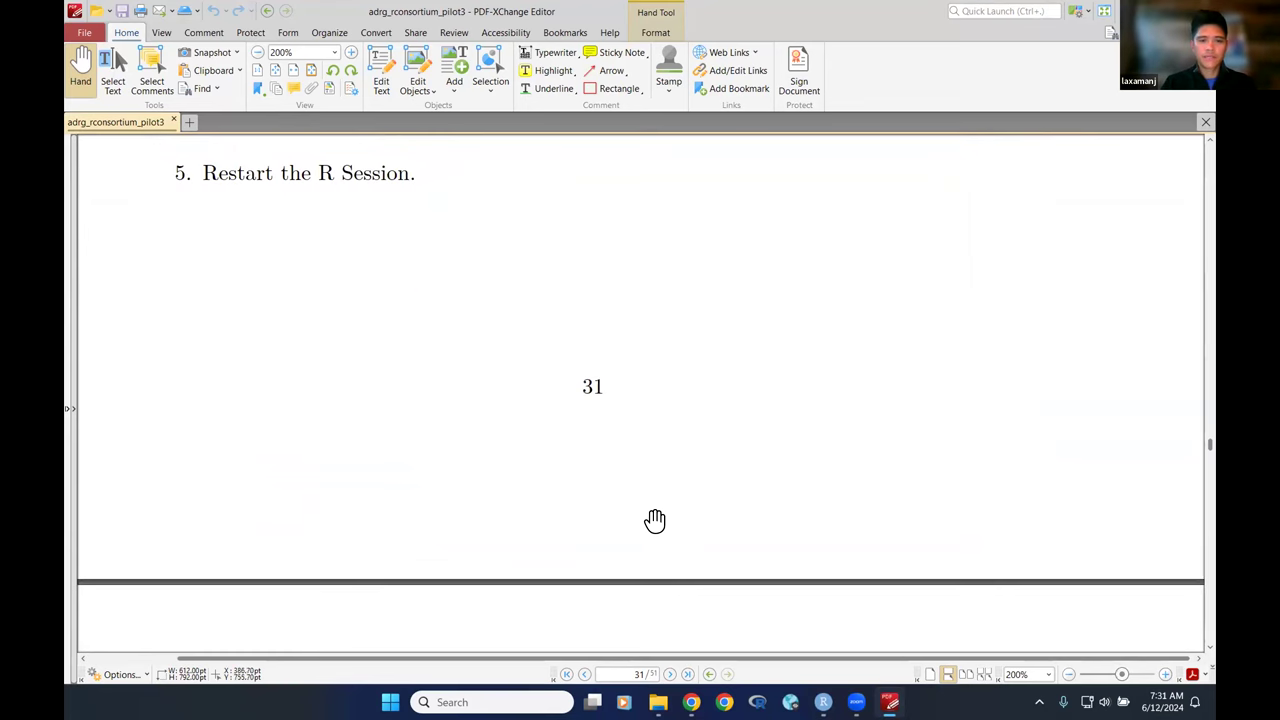
Switch to RStudio and restart the R session
key(alt+Tab)
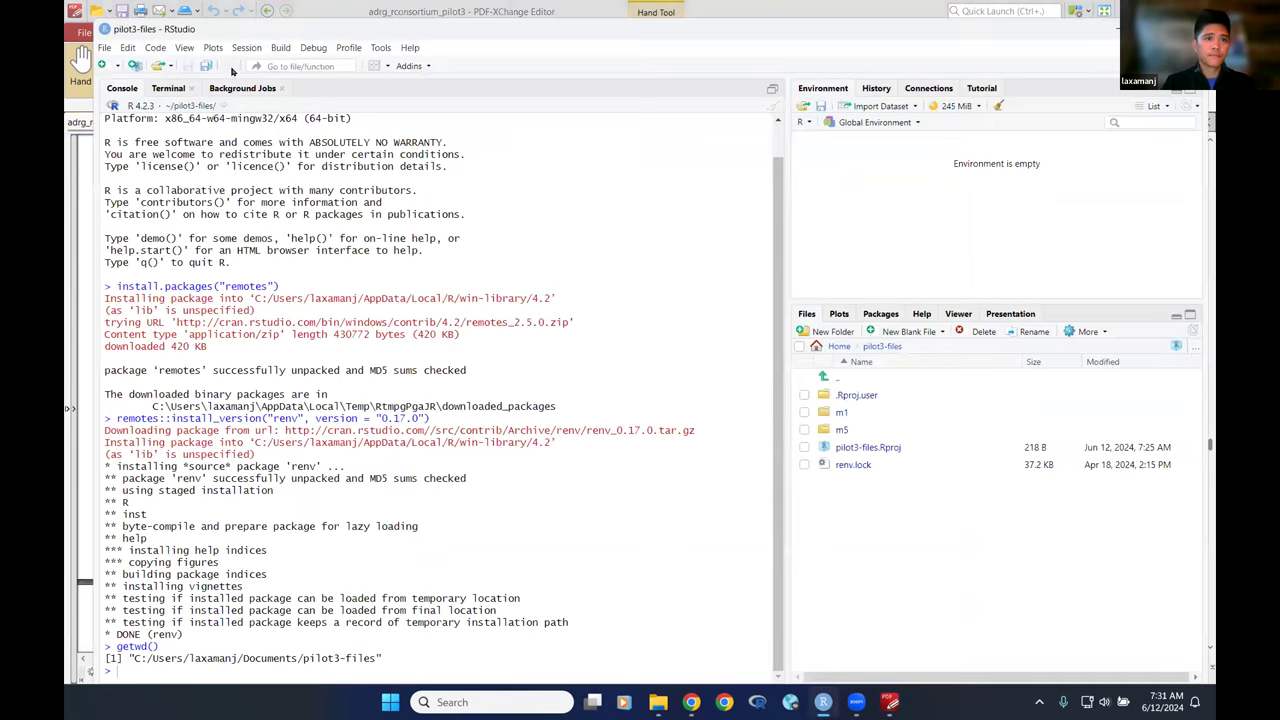
click(248, 48)
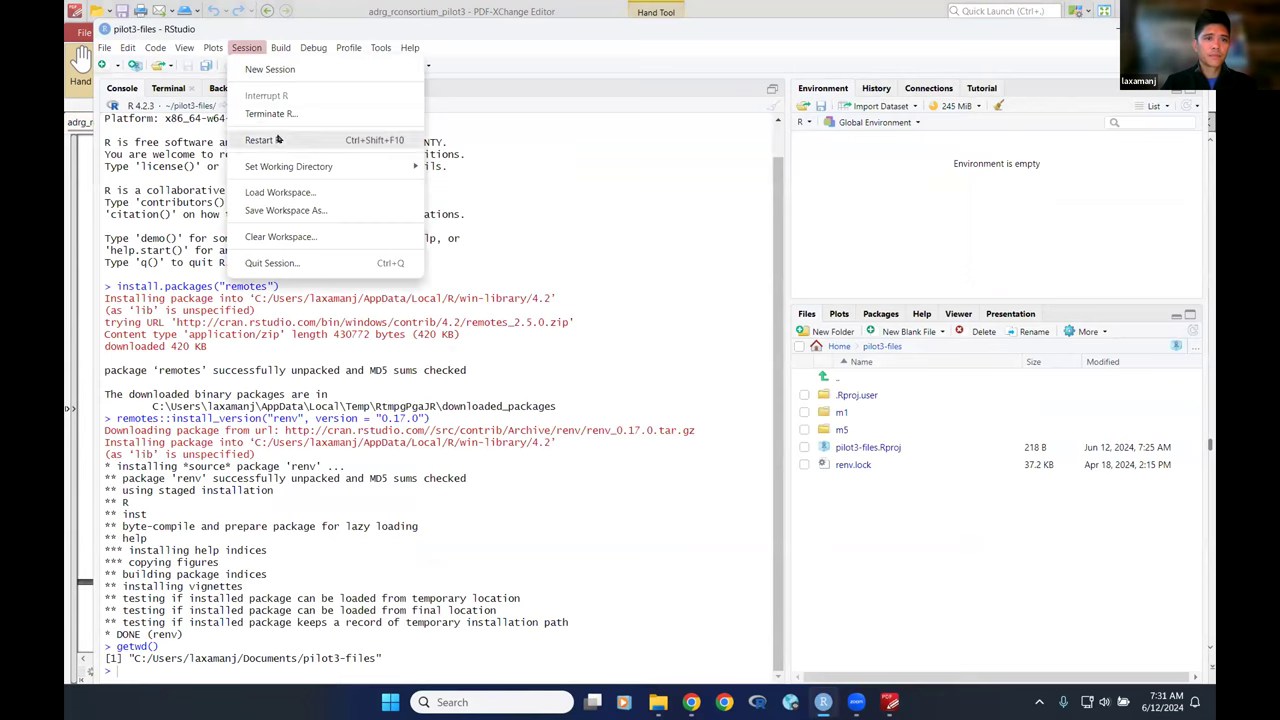
click(281, 138)
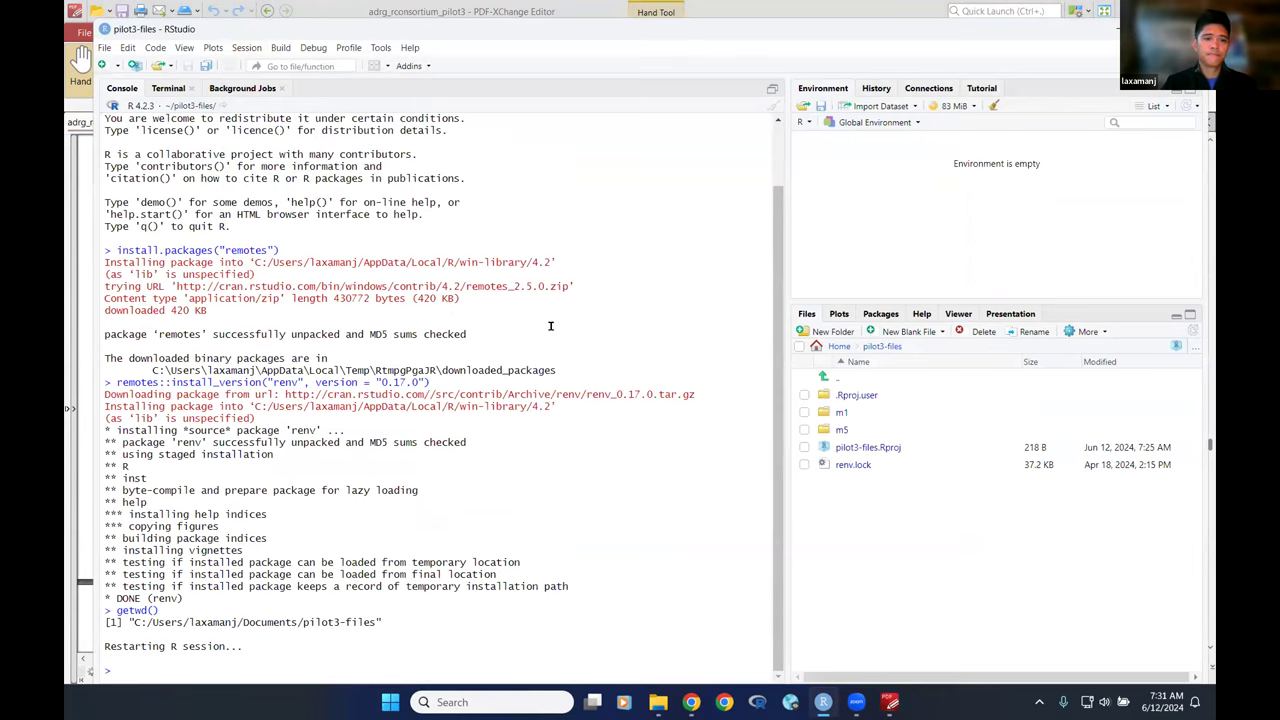
Consult step 6 of the PDF guide, then run renv::init() in the RStudio console
key(alt+Tab)
drag(549, 406, 519, 194)
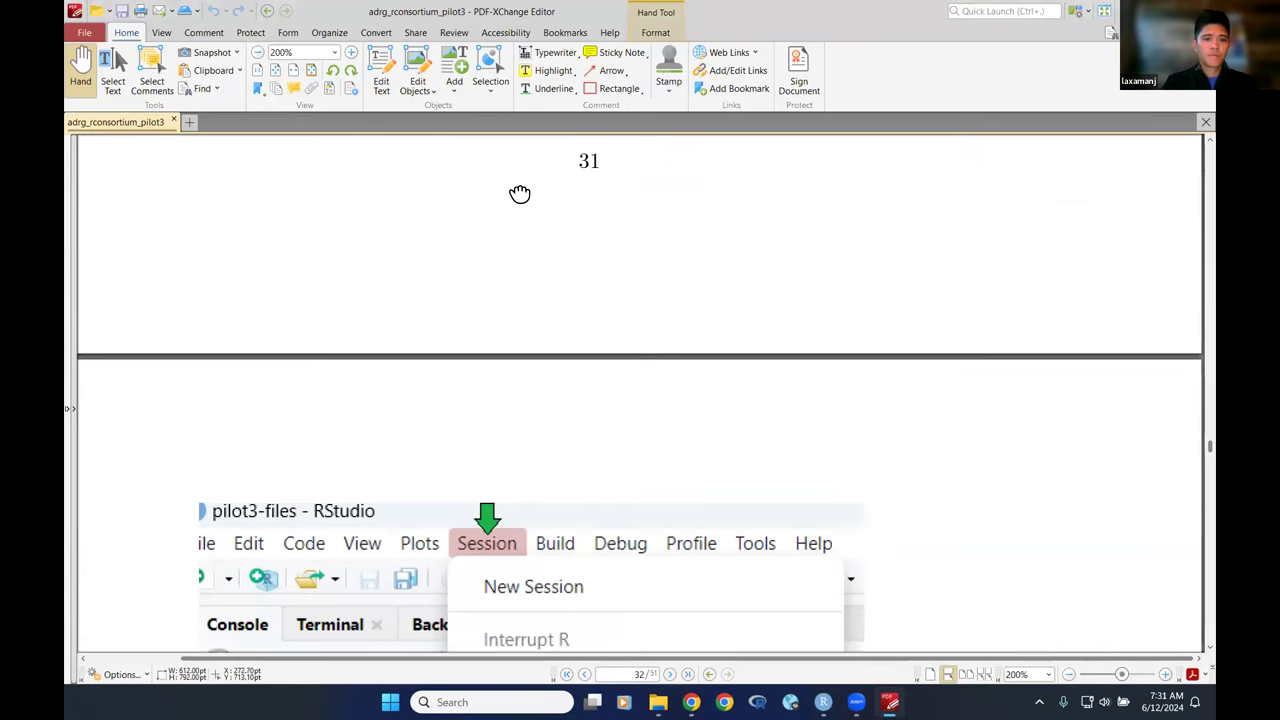
drag(638, 409, 614, 277)
scroll(634, 494, down, 4)
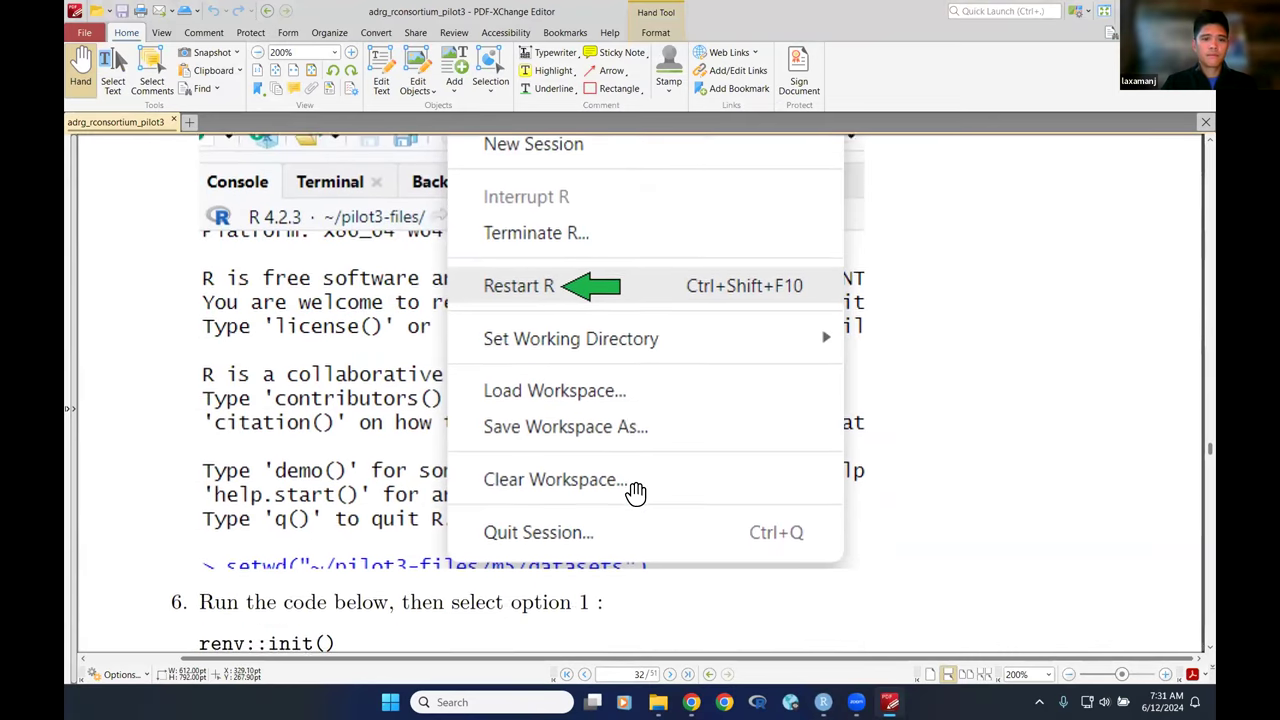
drag(624, 345, 597, 146)
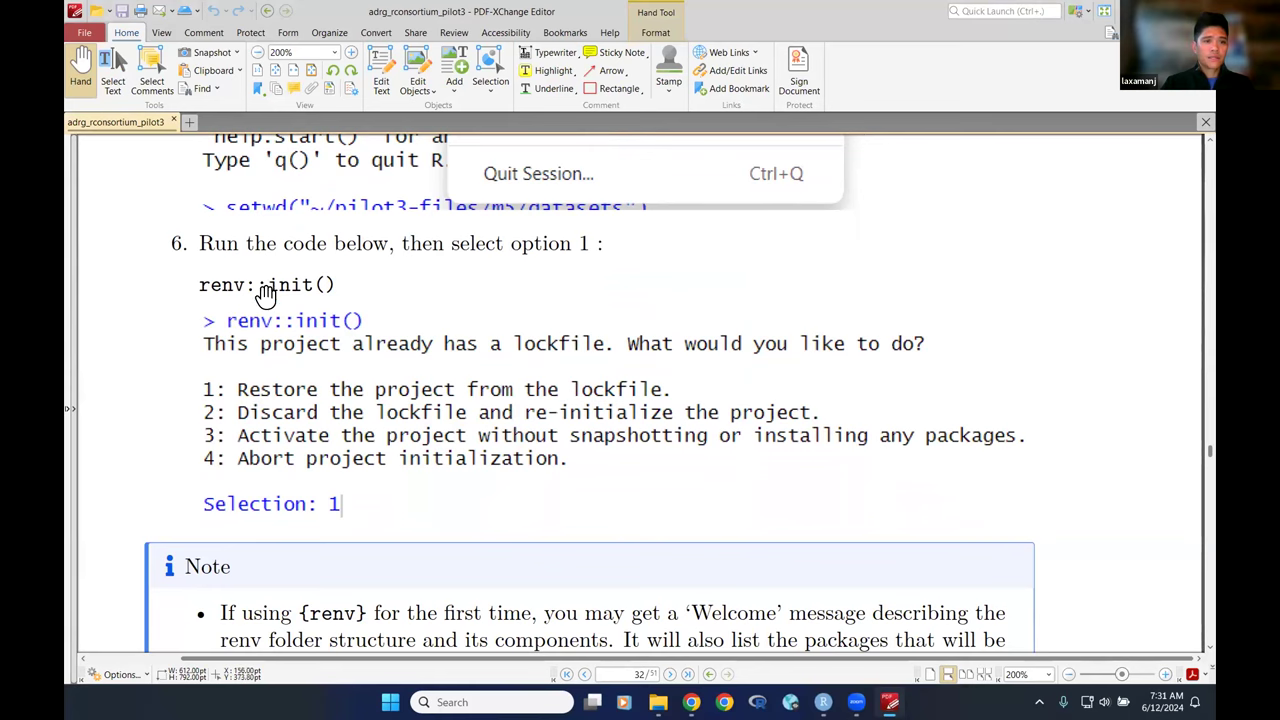
key(alt+Tab)
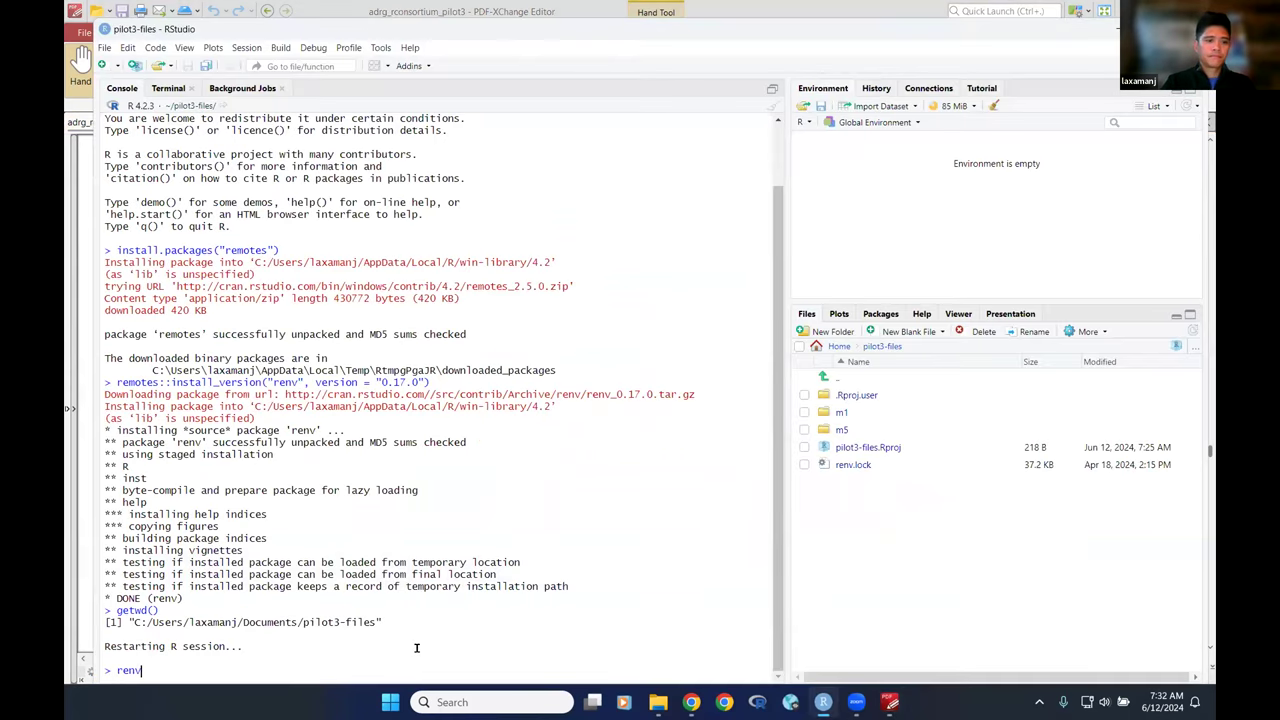
text(renv::init())
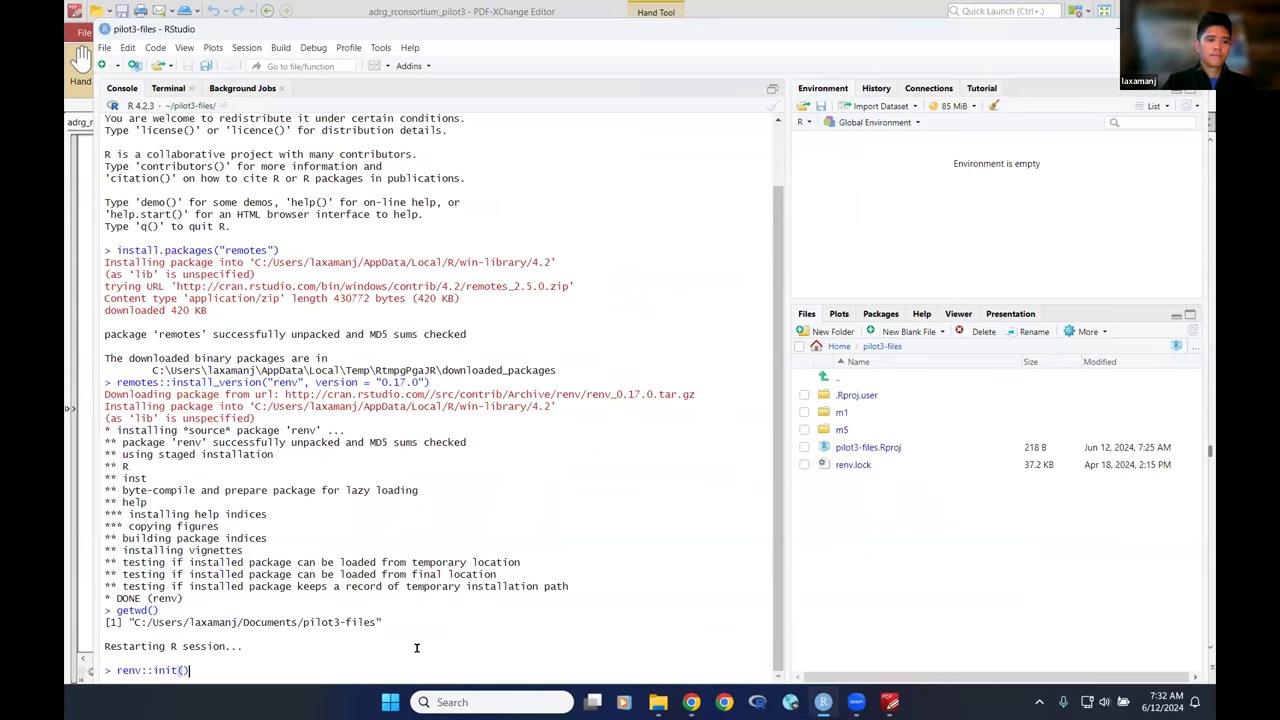
key(Return)
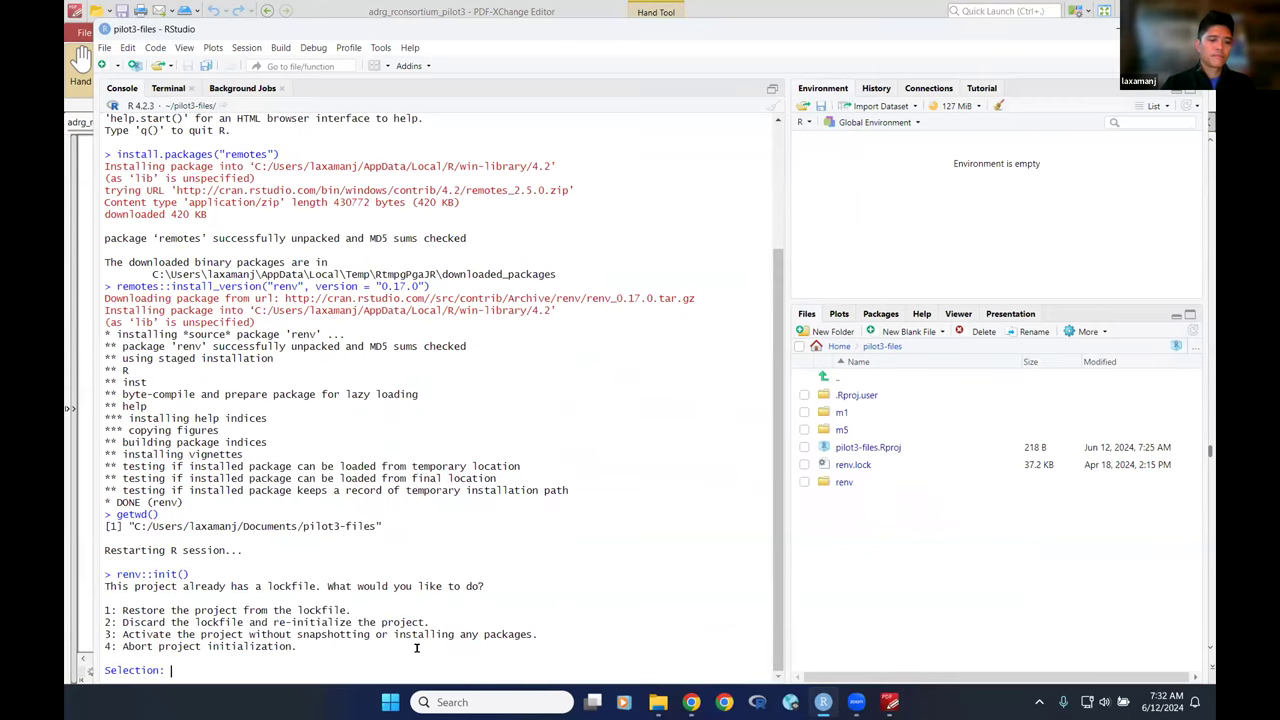
Return to the PDF guide and read the step 6 note on first-time renv use and the possible download warning
key(alt+Tab)
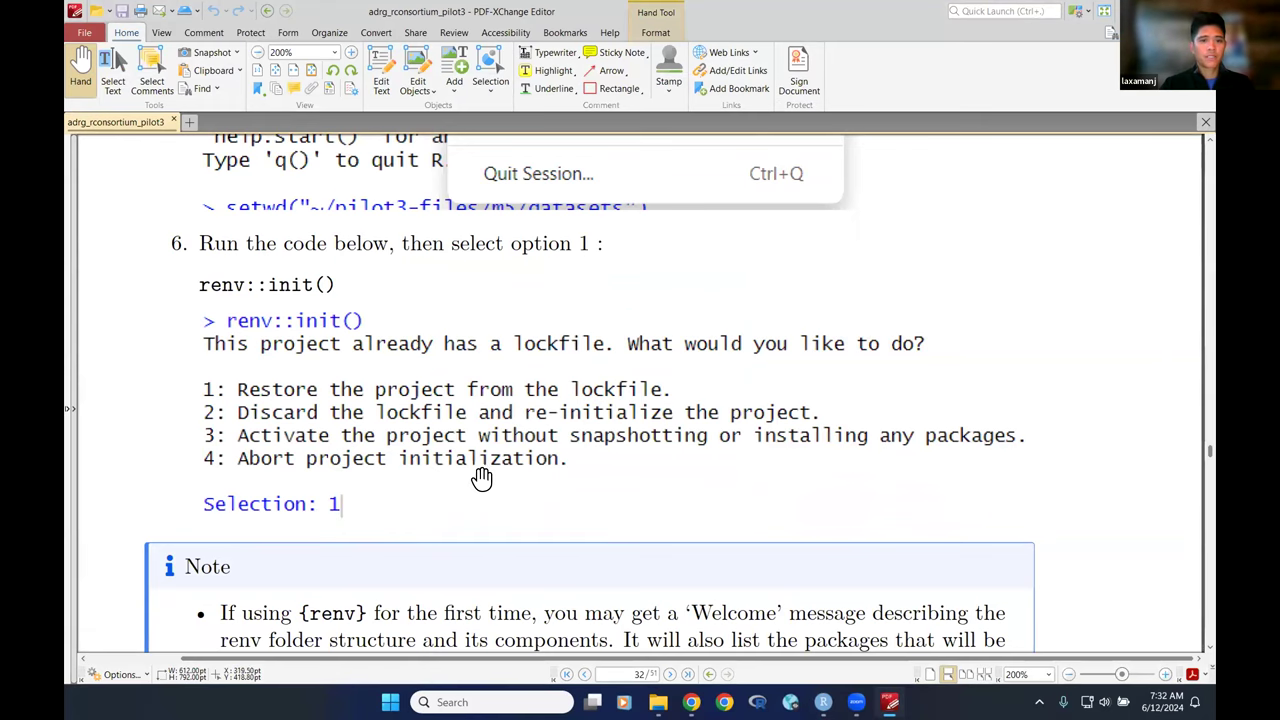
key(alt+Tab)
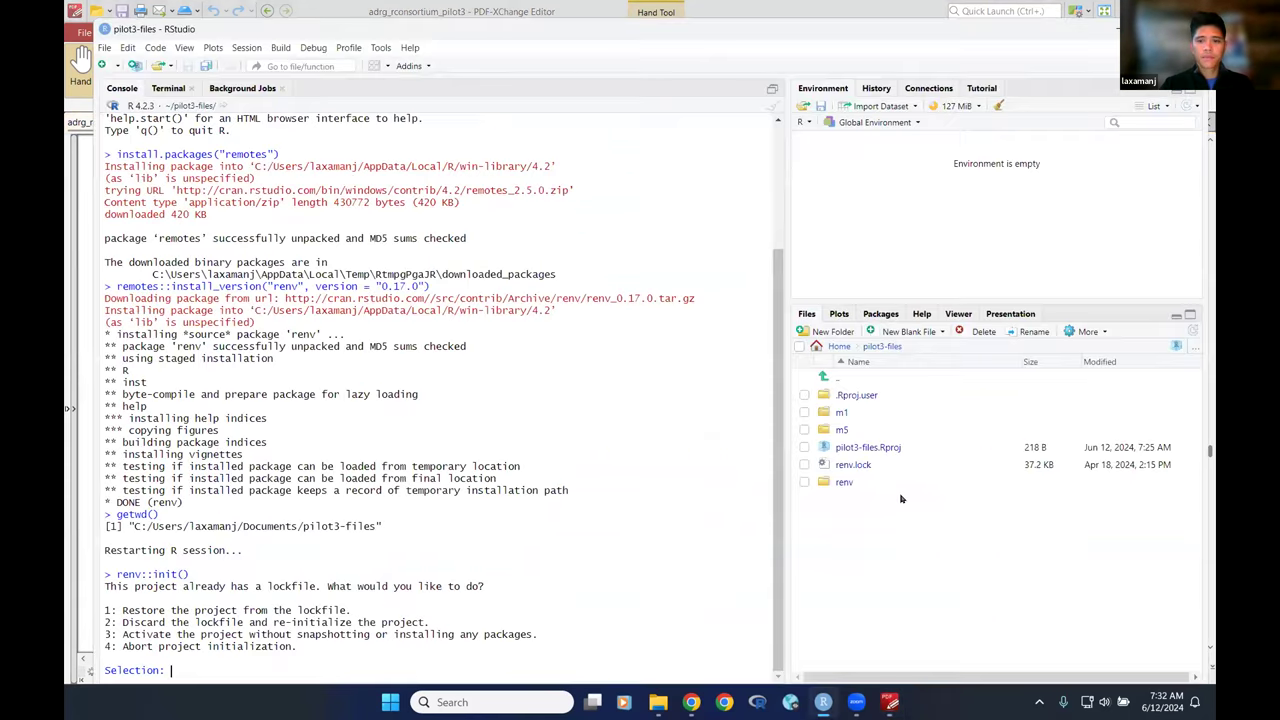
key(alt+Tab)
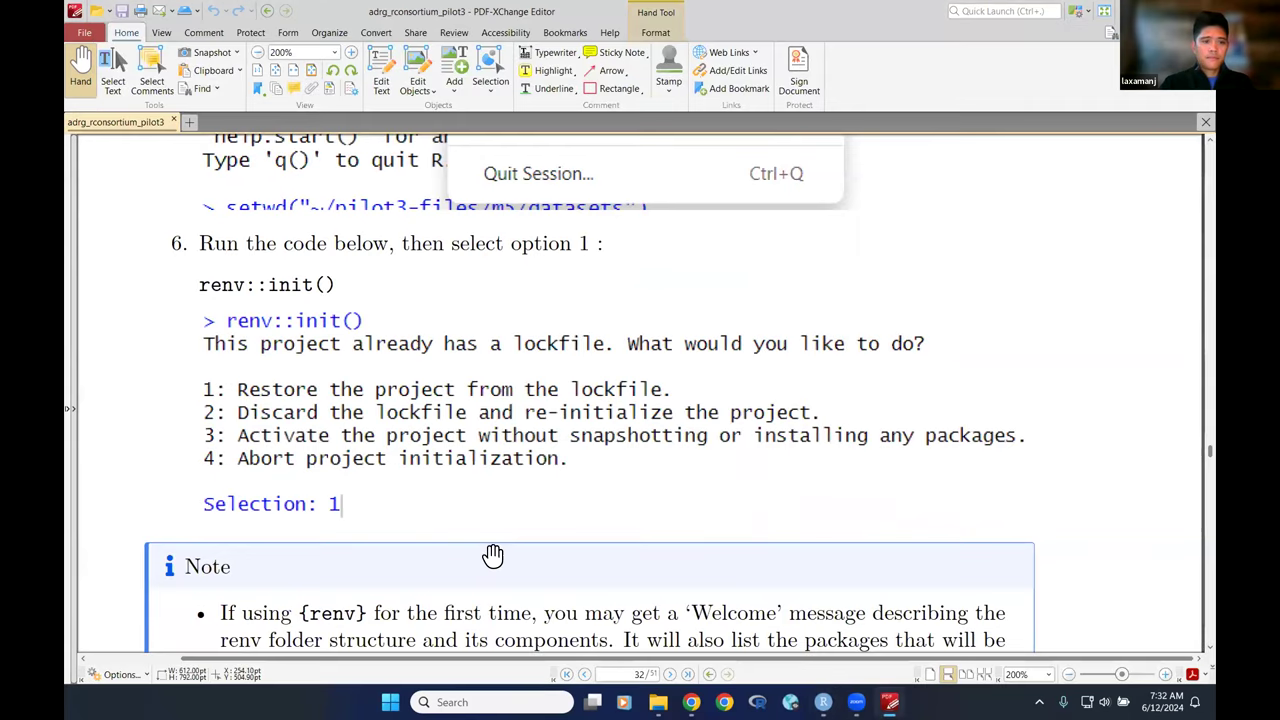
scroll(488, 400, down, 4)
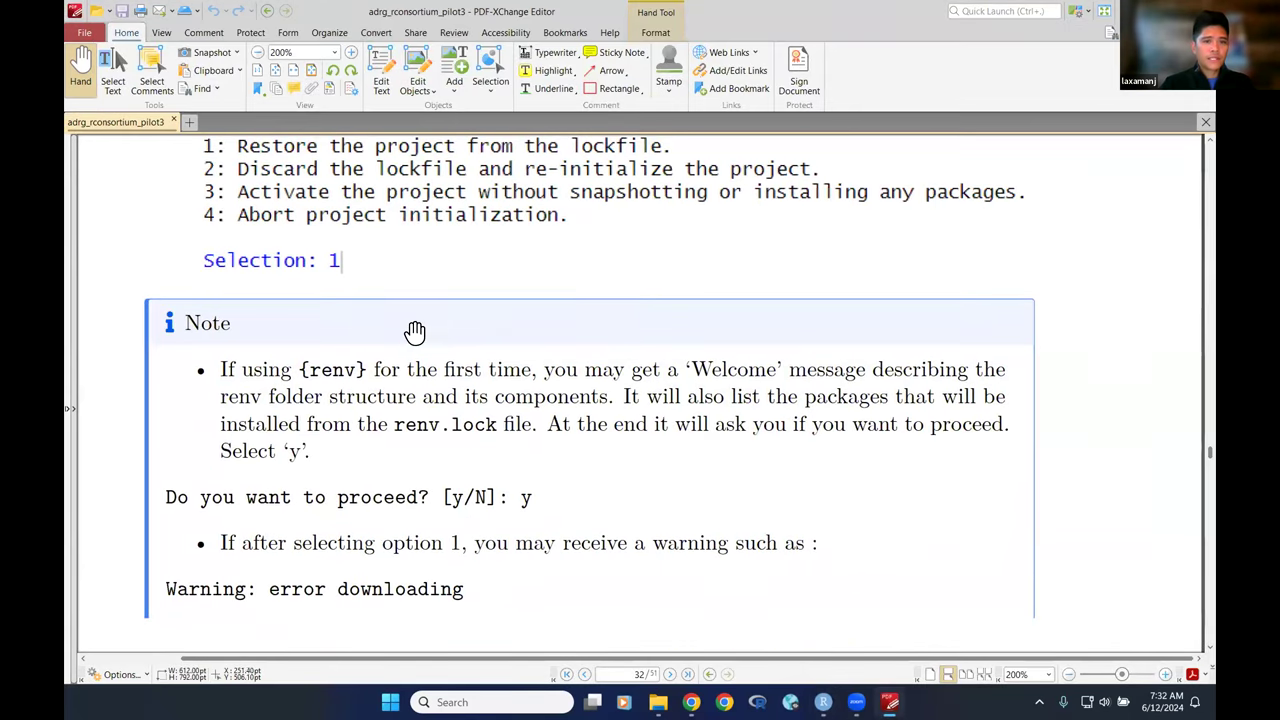
drag(568, 407, 552, 361)
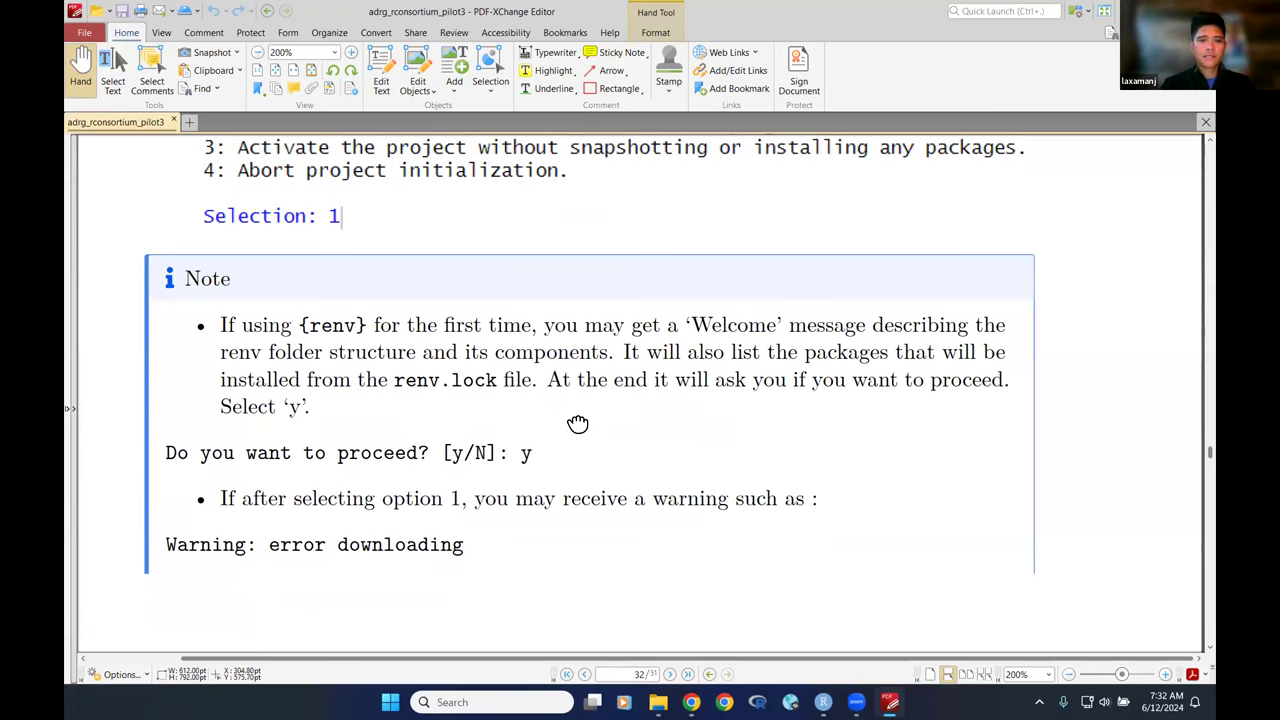
drag(577, 423, 560, 292)
scroll(560, 300, down, 1)
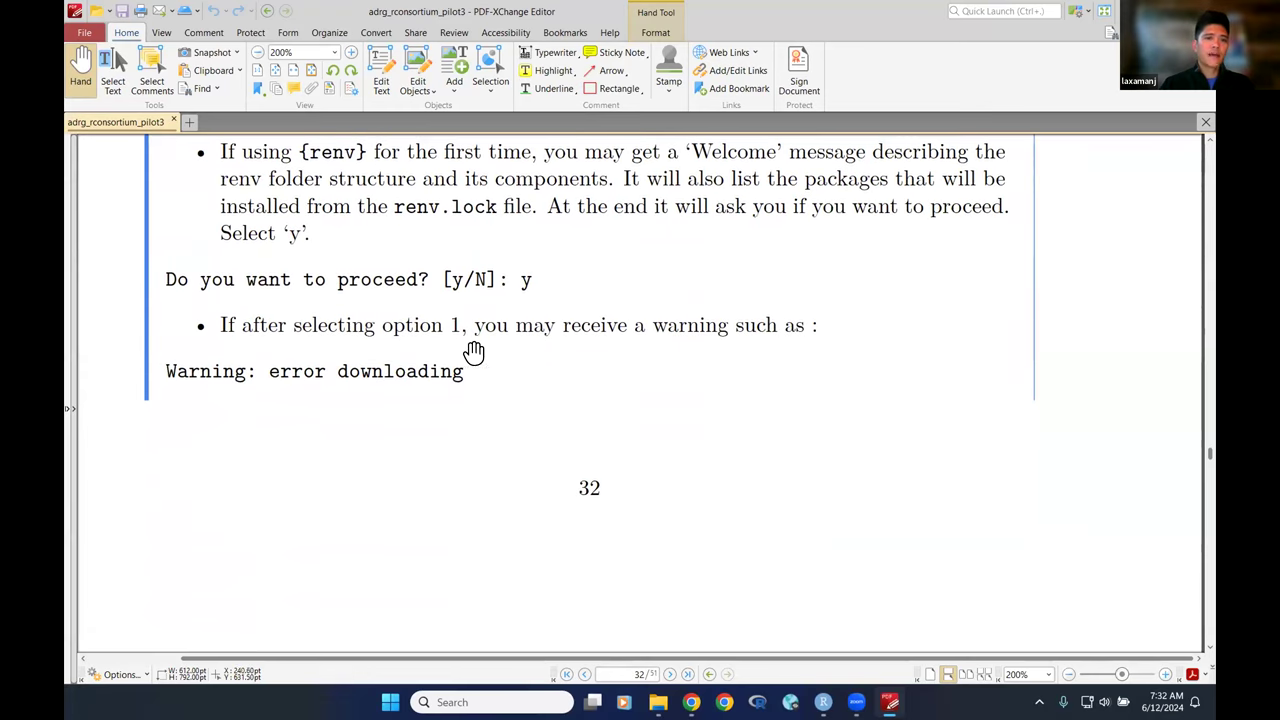
drag(558, 442, 547, 294)
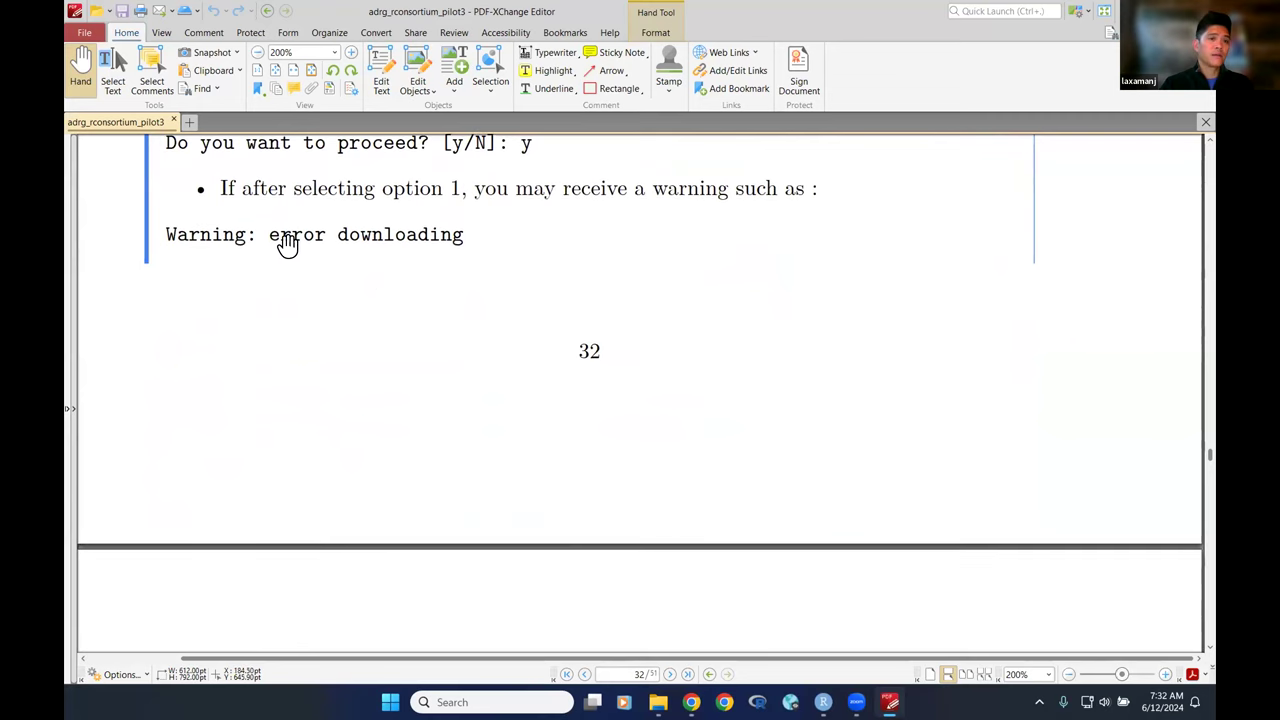
scroll(450, 380, down, 3)
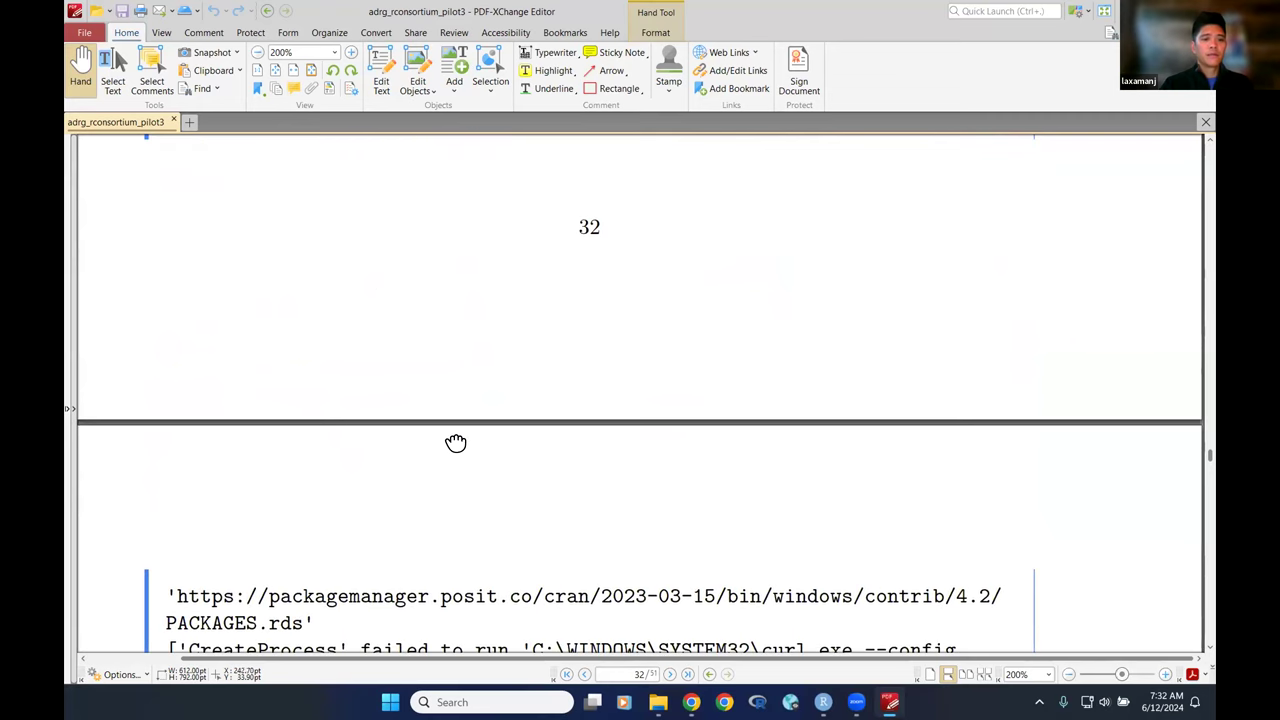
scroll(454, 443, down, 5)
scroll(459, 357, down, 2)
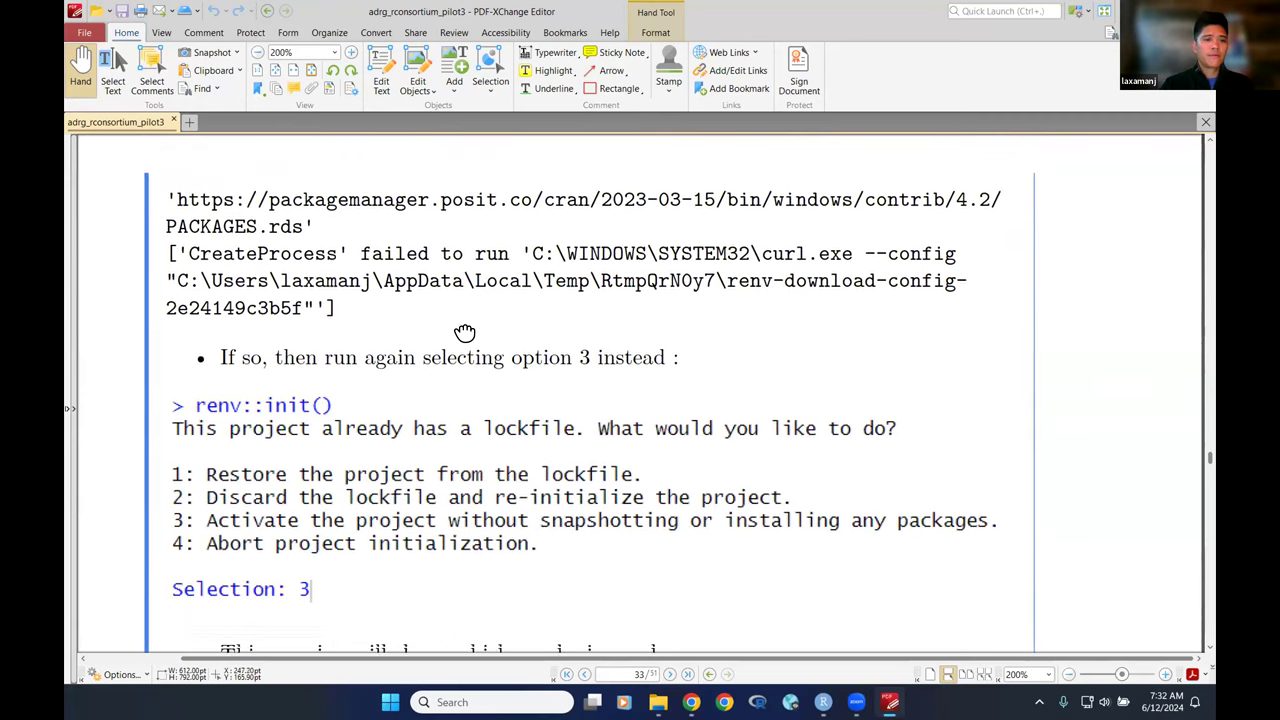
Review the guide's fallback instructions on rerunning renv::init() with option 3, editing the .Rprofile and running renv::restore()
scroll(466, 331, down, 3)
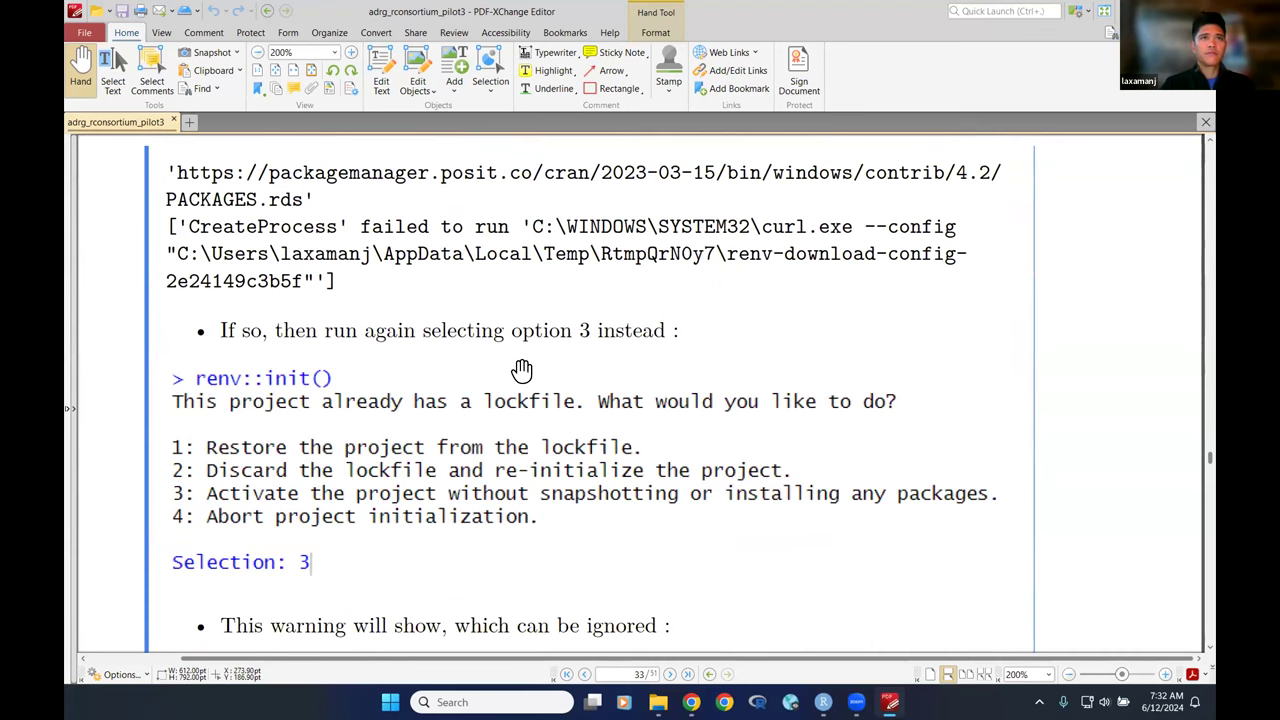
scroll(515, 330, down, 2)
scroll(509, 310, up, 2)
scroll(507, 410, up, 1)
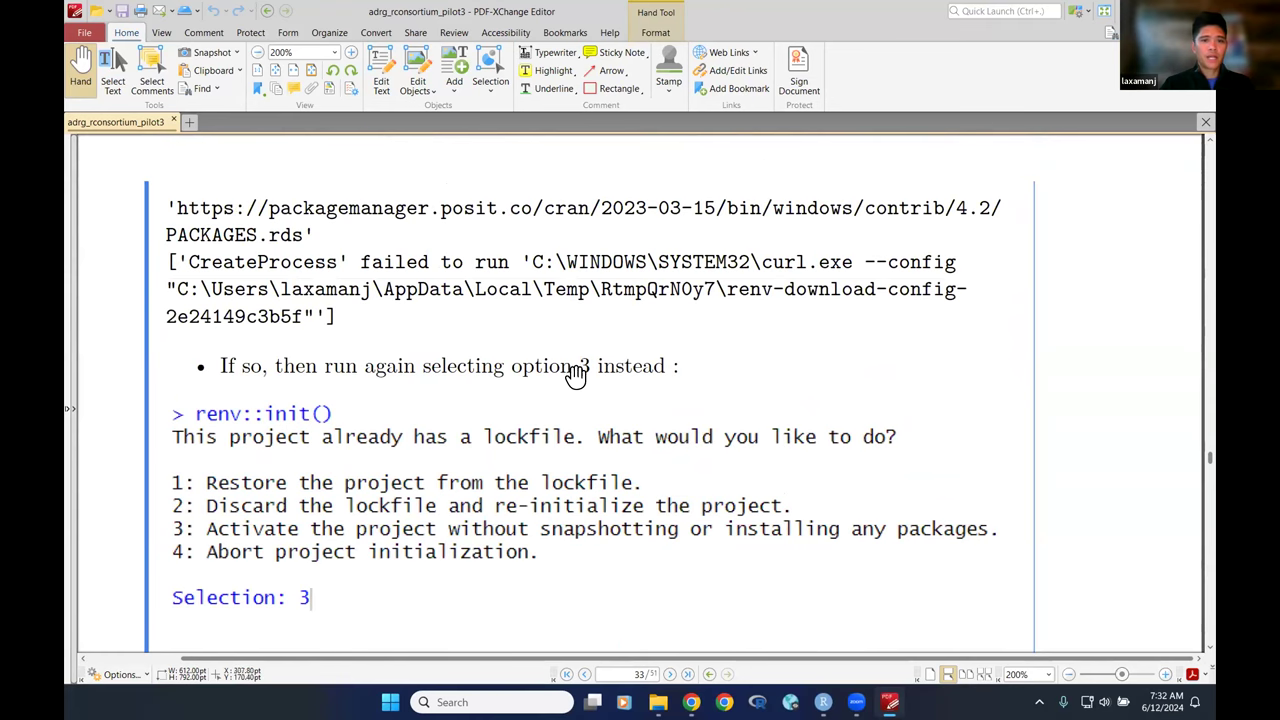
scroll(523, 371, down, 4)
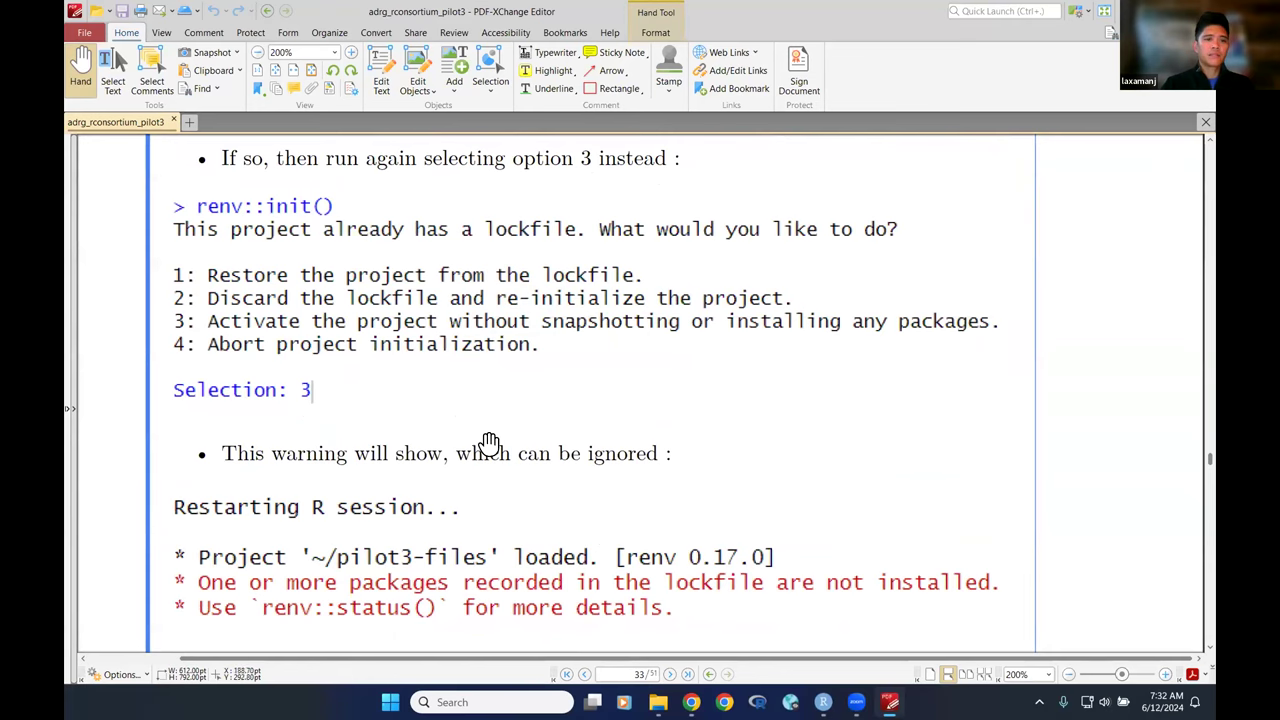
scroll(531, 360, down, 4)
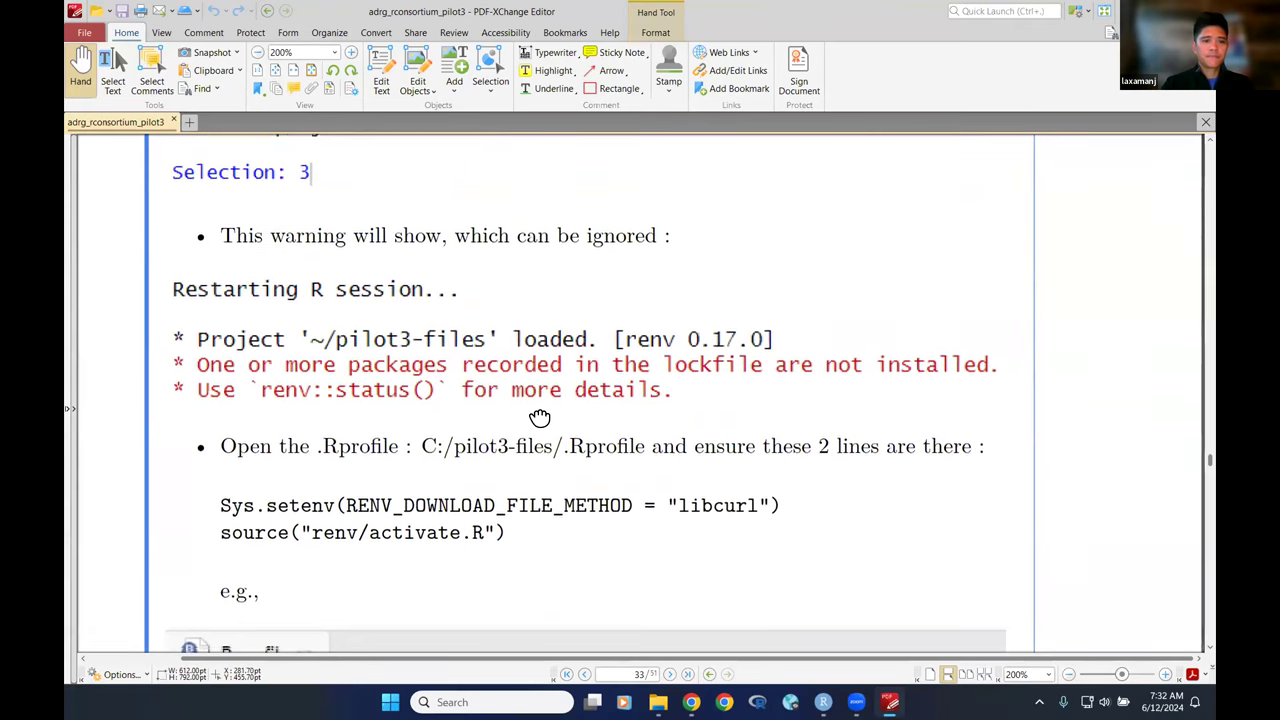
scroll(543, 420, down, 4)
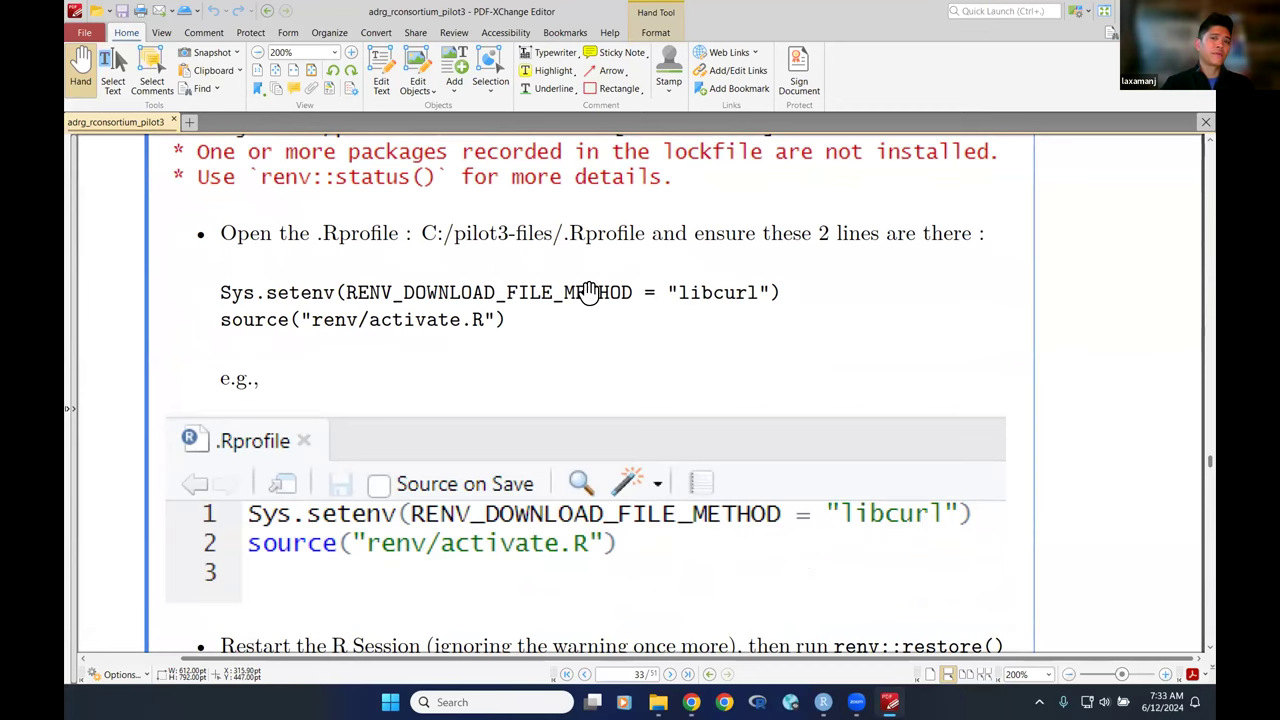
scroll(558, 463, down, 3)
scroll(558, 463, down, 5)
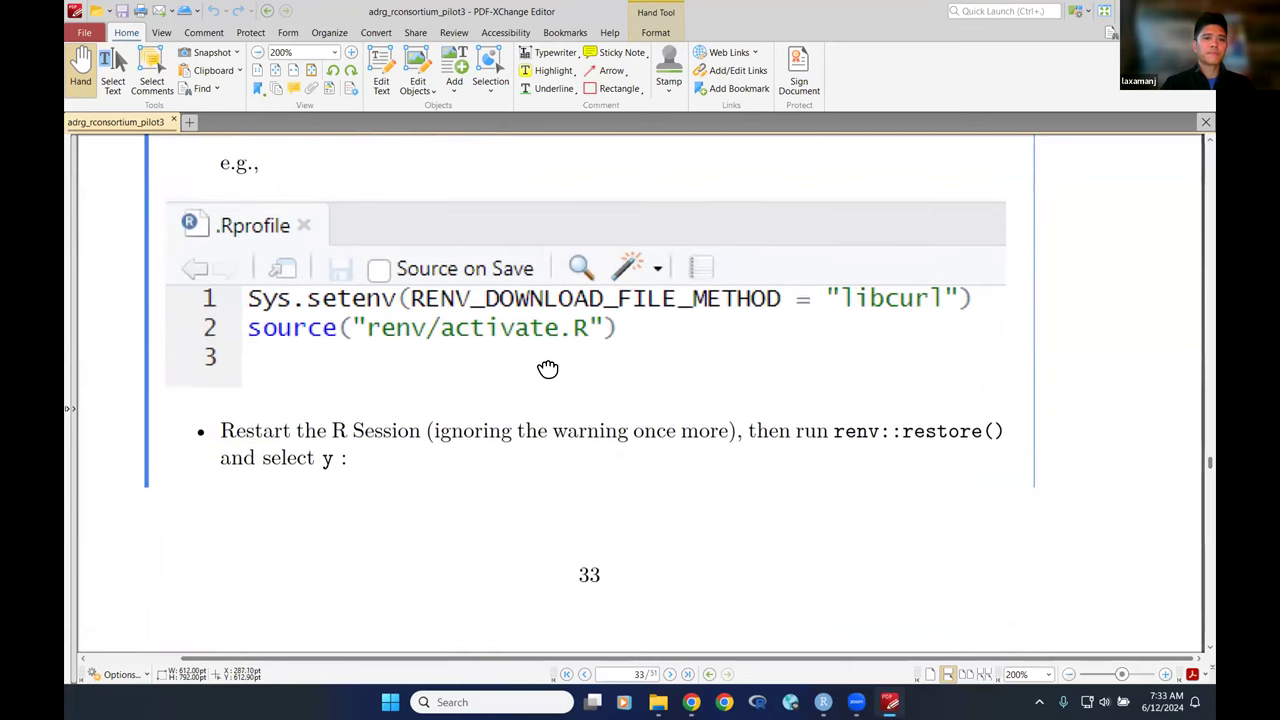
scroll(311, 295, up, 1)
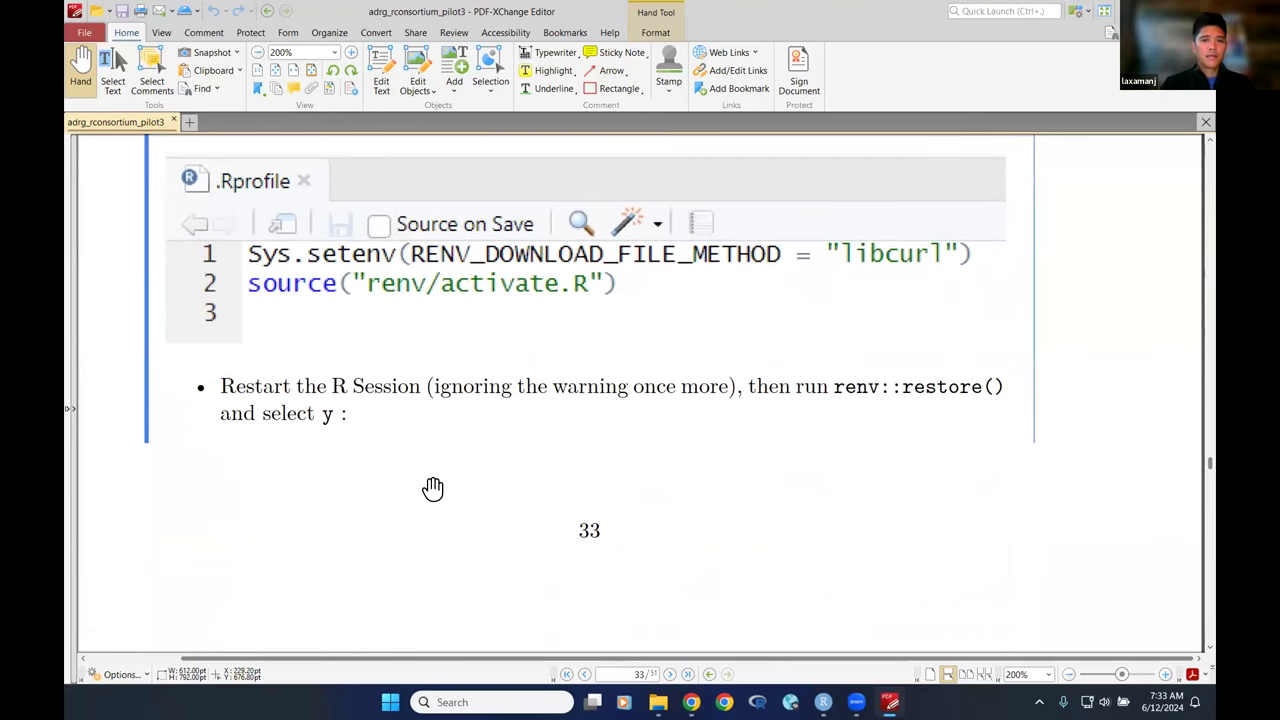
Switch to RStudio and answer the renv::init() prompt with option 1 to restore the project from the lockfile
key(alt+Tab)
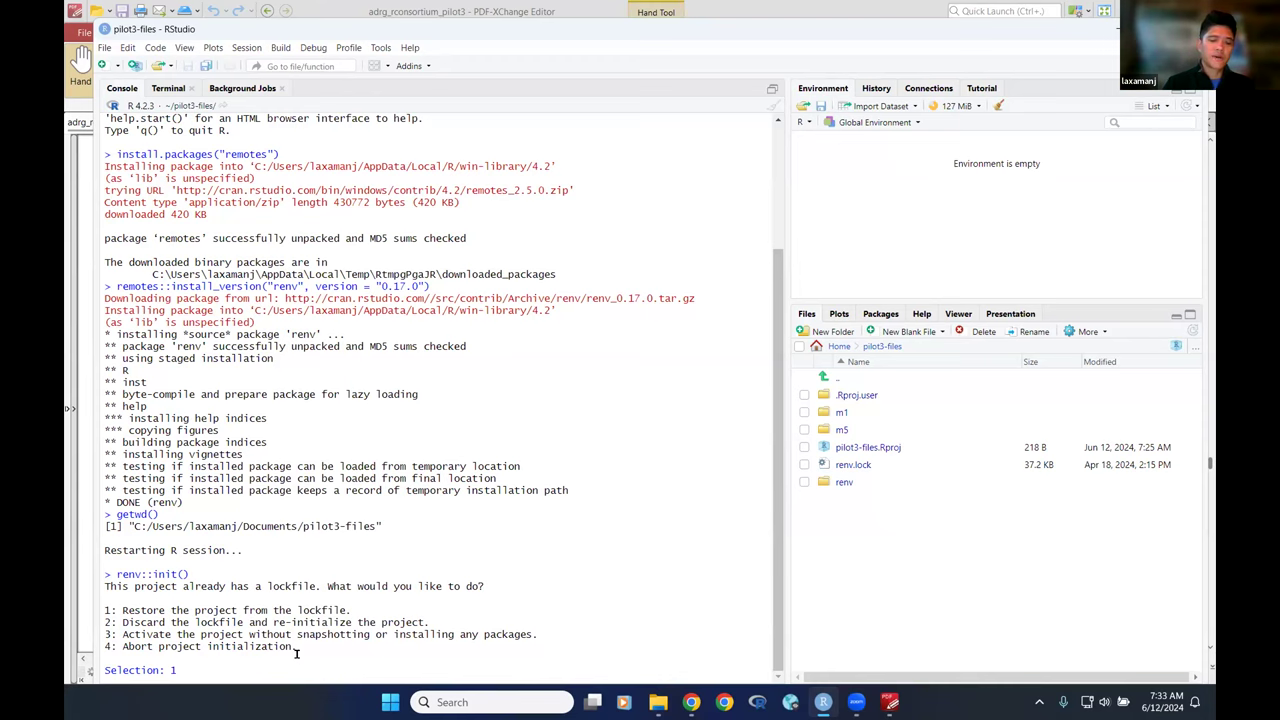
key(Return)
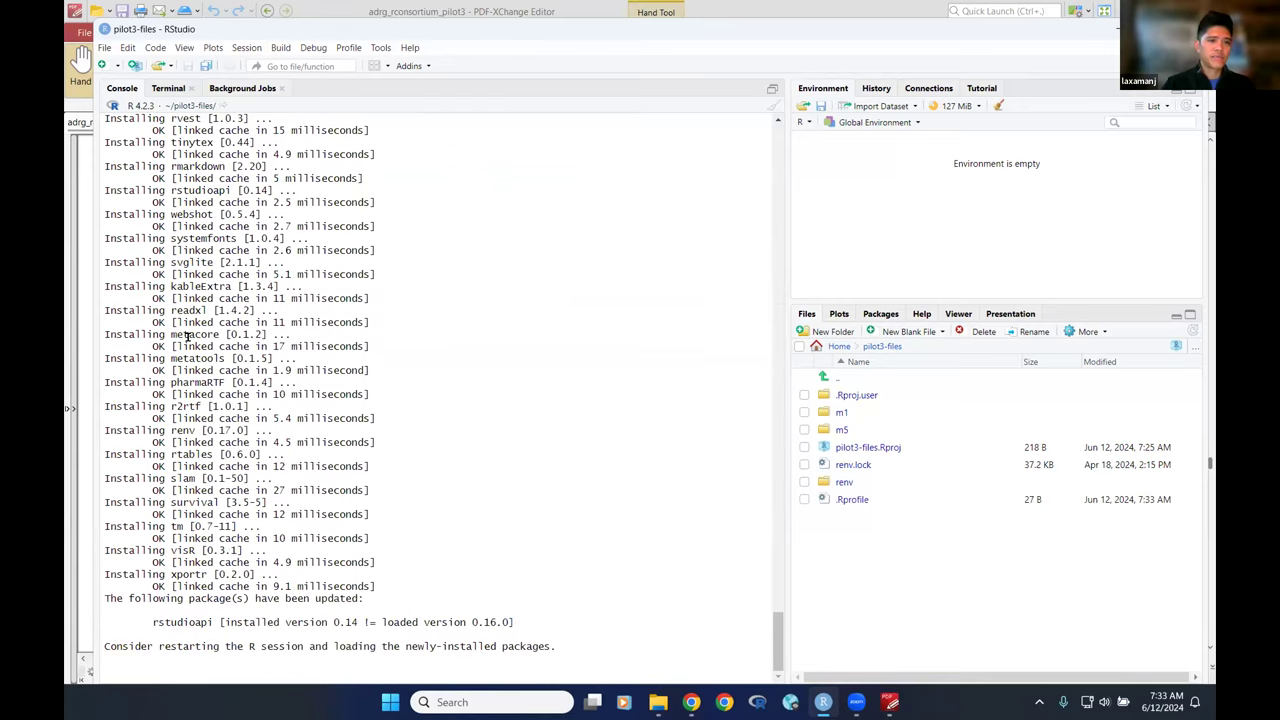
Open renv.lock from the project files, examine its R version, repository and package entries, and close it
click(853, 464)
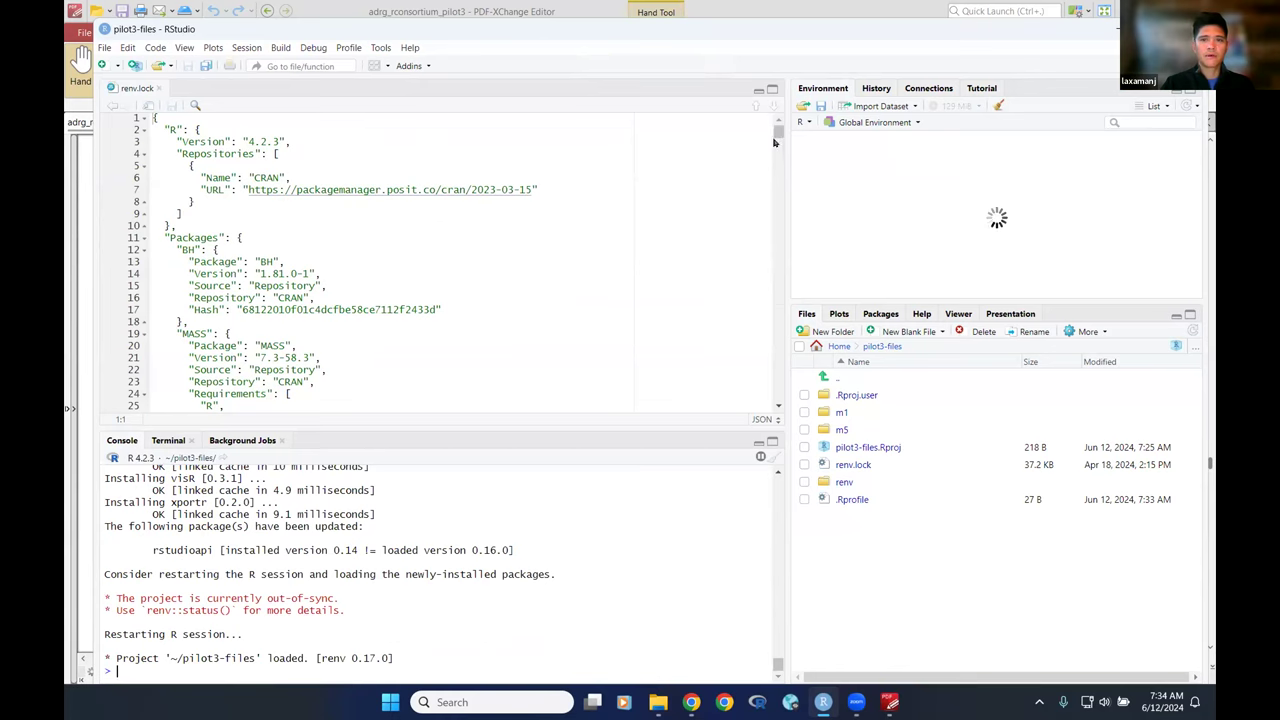
scroll(776, 141, down, 15)
drag(778, 141, 778, 147)
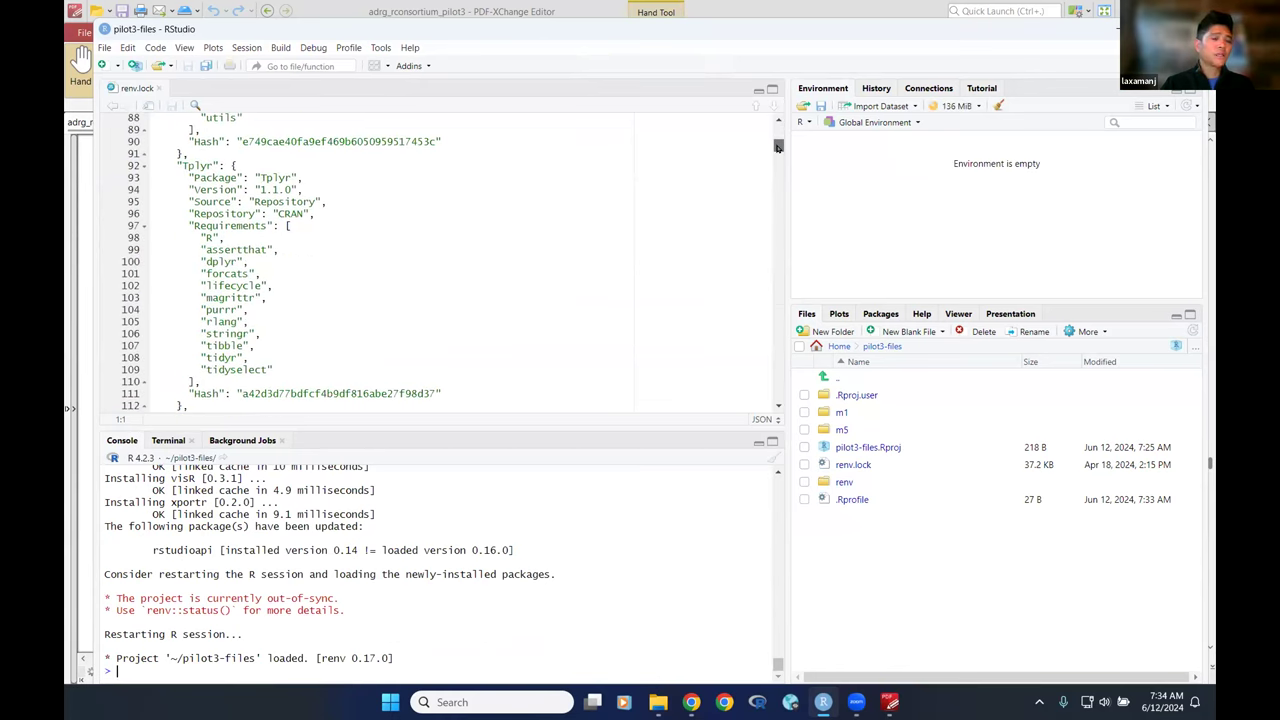
scroll(778, 147, down, 4)
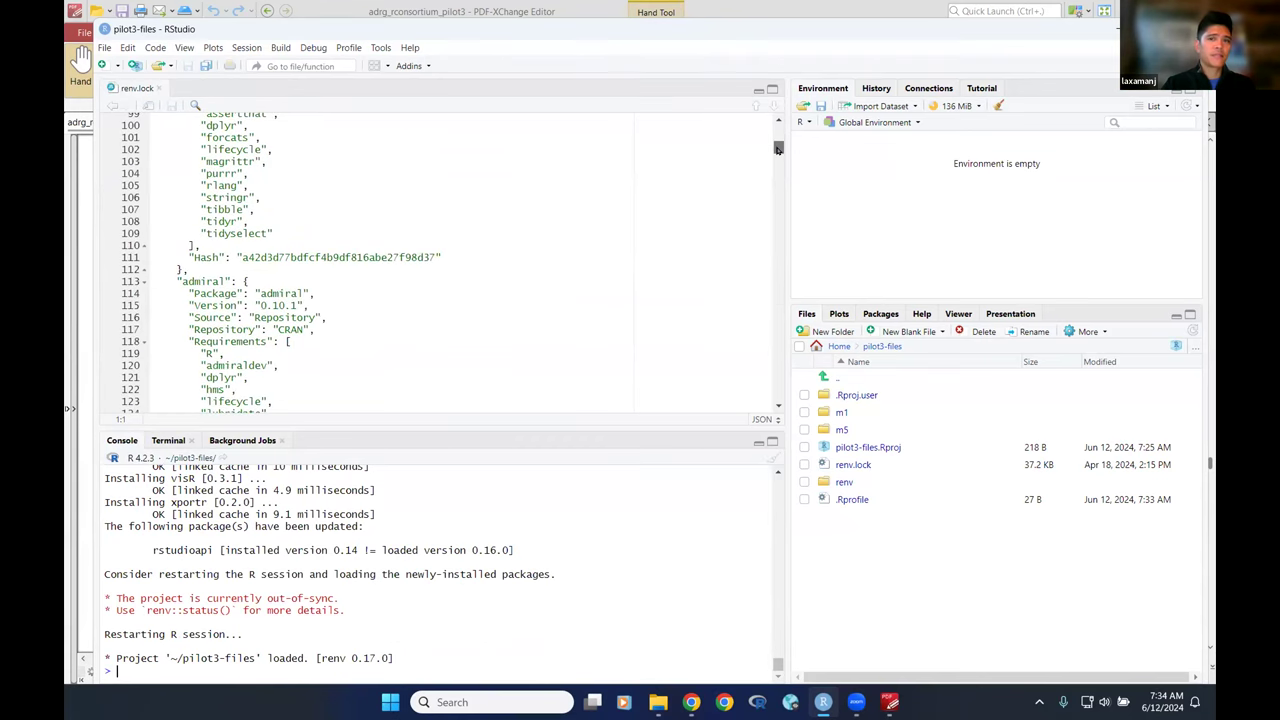
drag(778, 147, 778, 157)
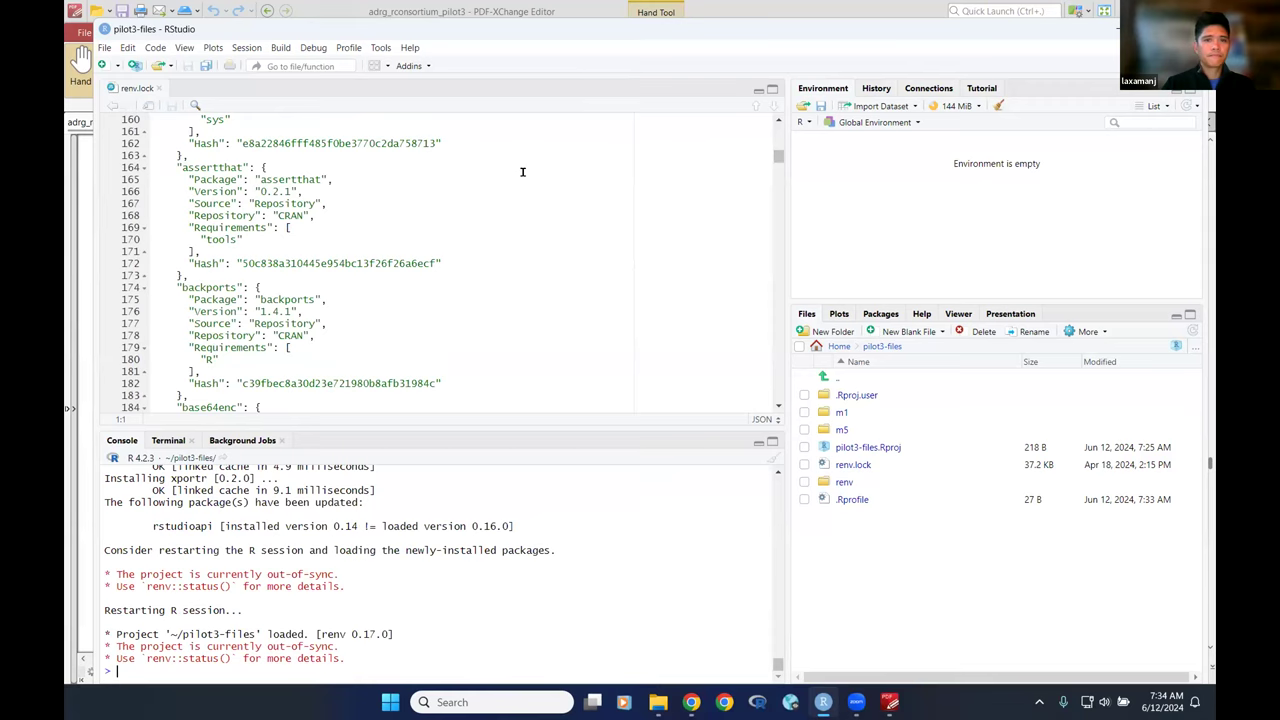
click(156, 89)
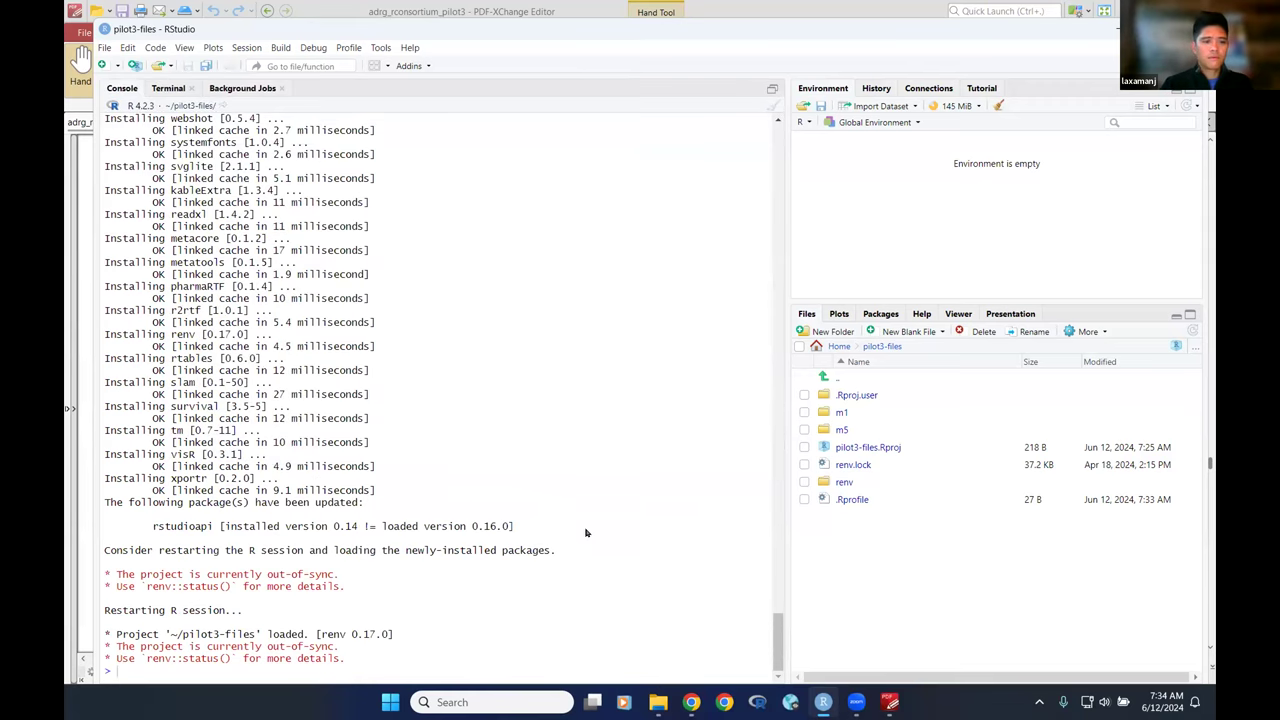
Recheck the PDF guide's restart and restore note, return to RStudio, inspect the project's .Rprofile contents and close the file
key(alt+Tab)
scroll(518, 418, down, 1)
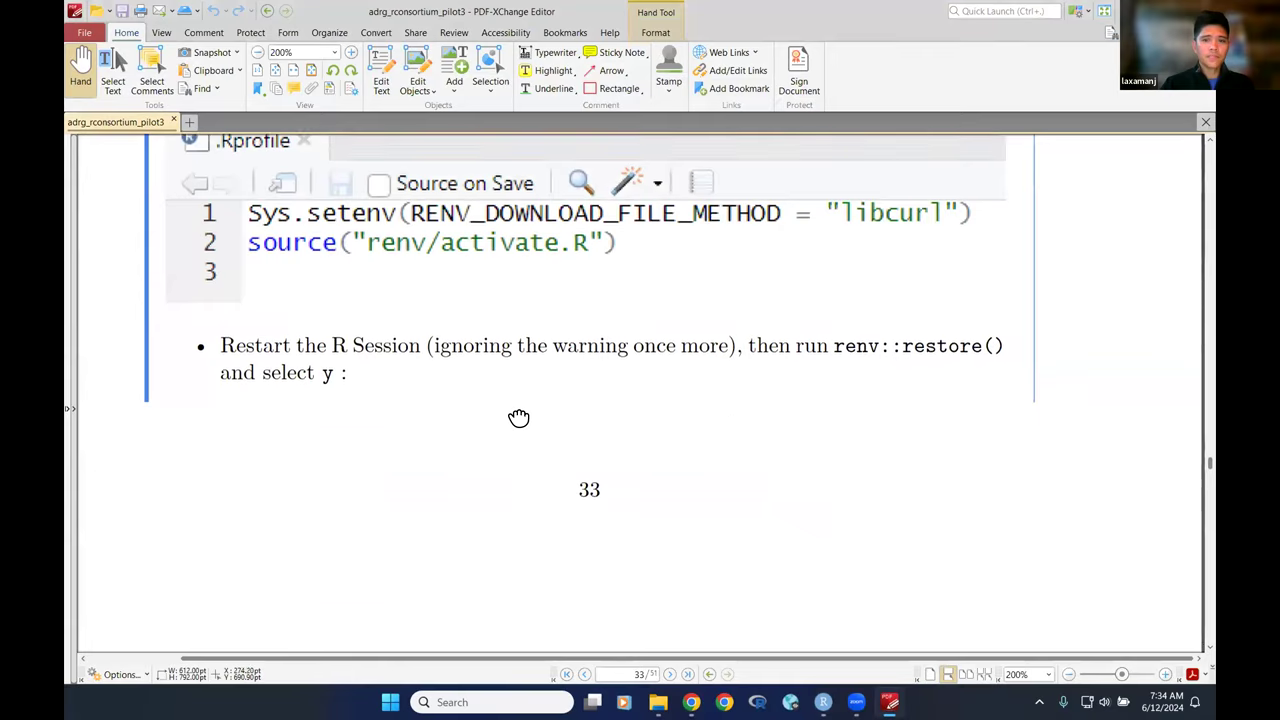
scroll(514, 400, down, 2)
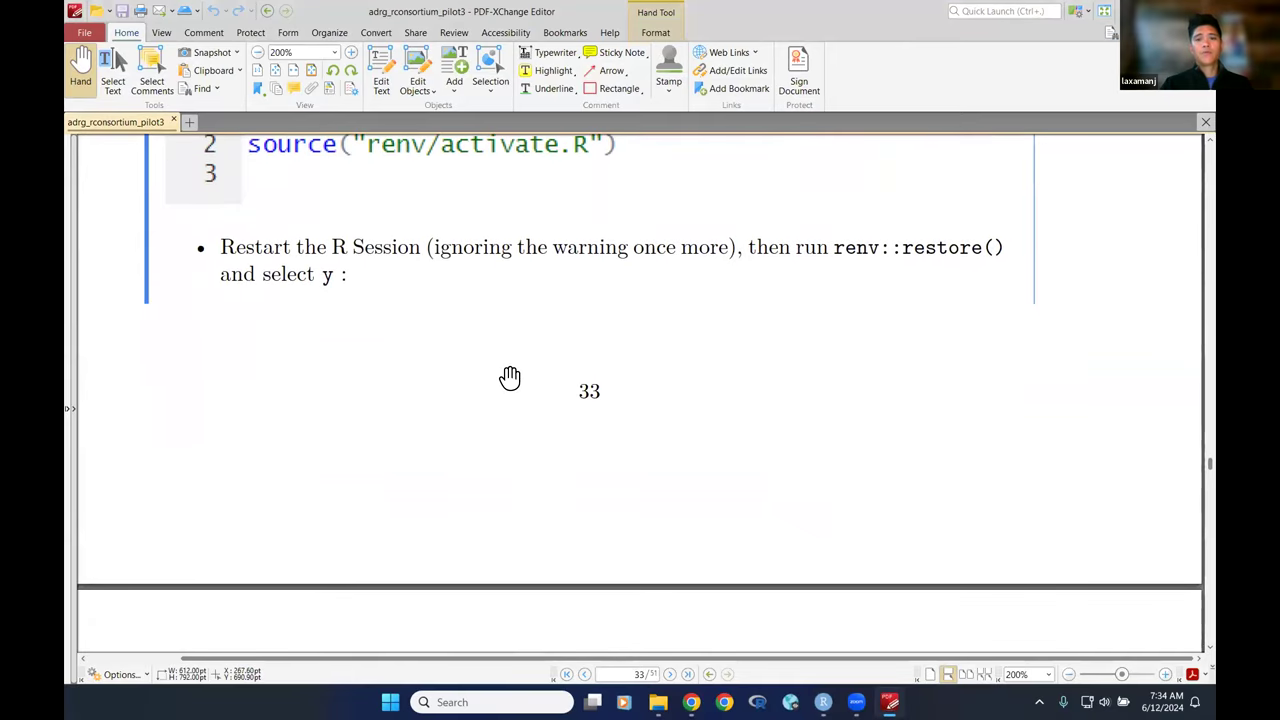
key(alt+Tab)
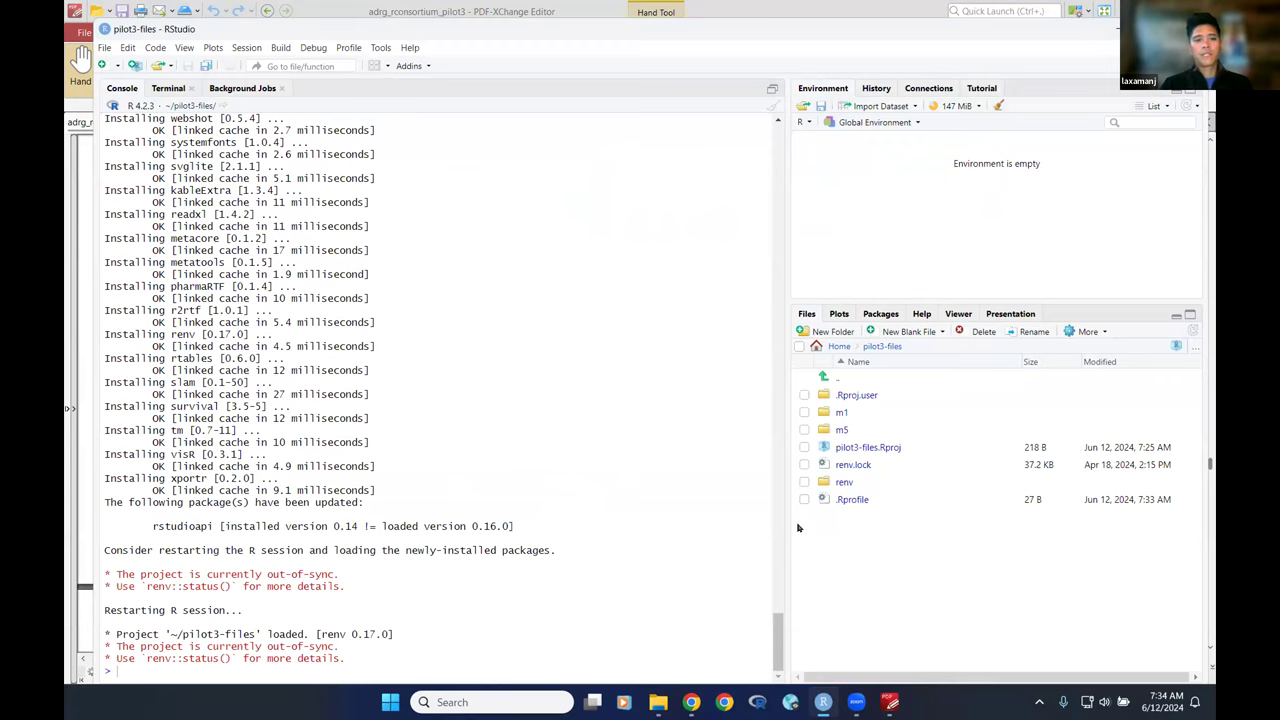
click(850, 499)
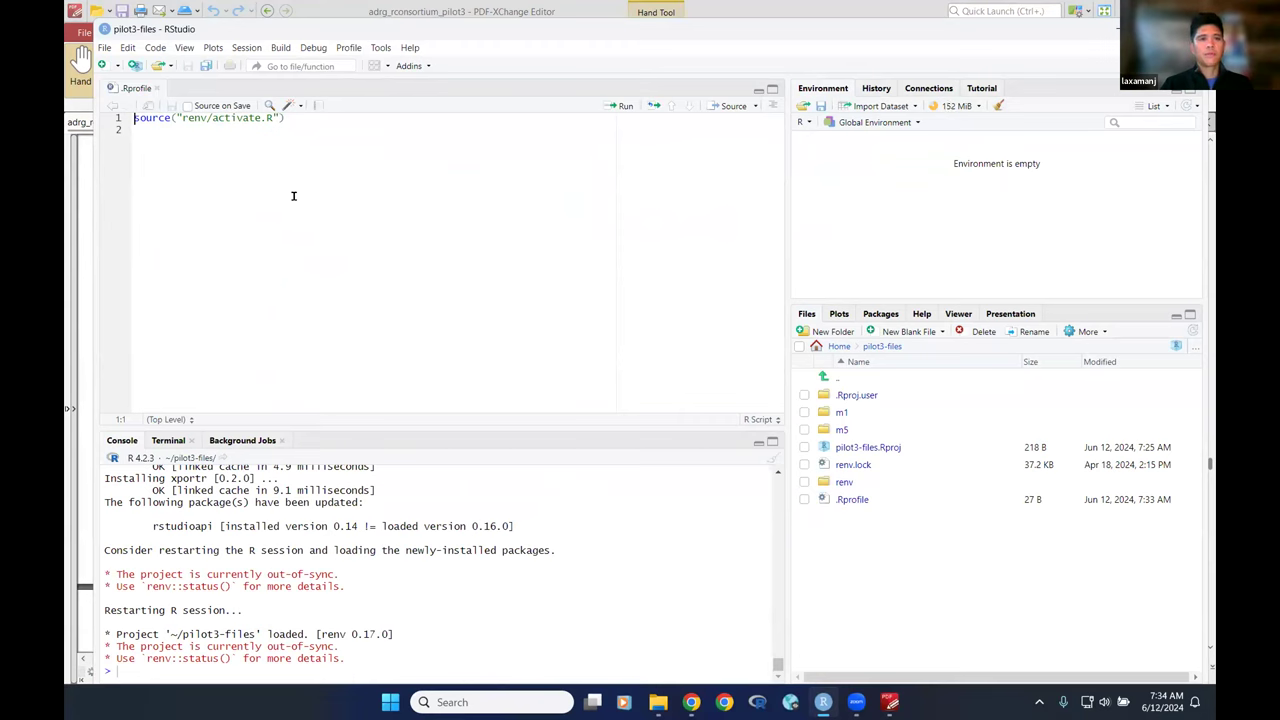
click(156, 89)
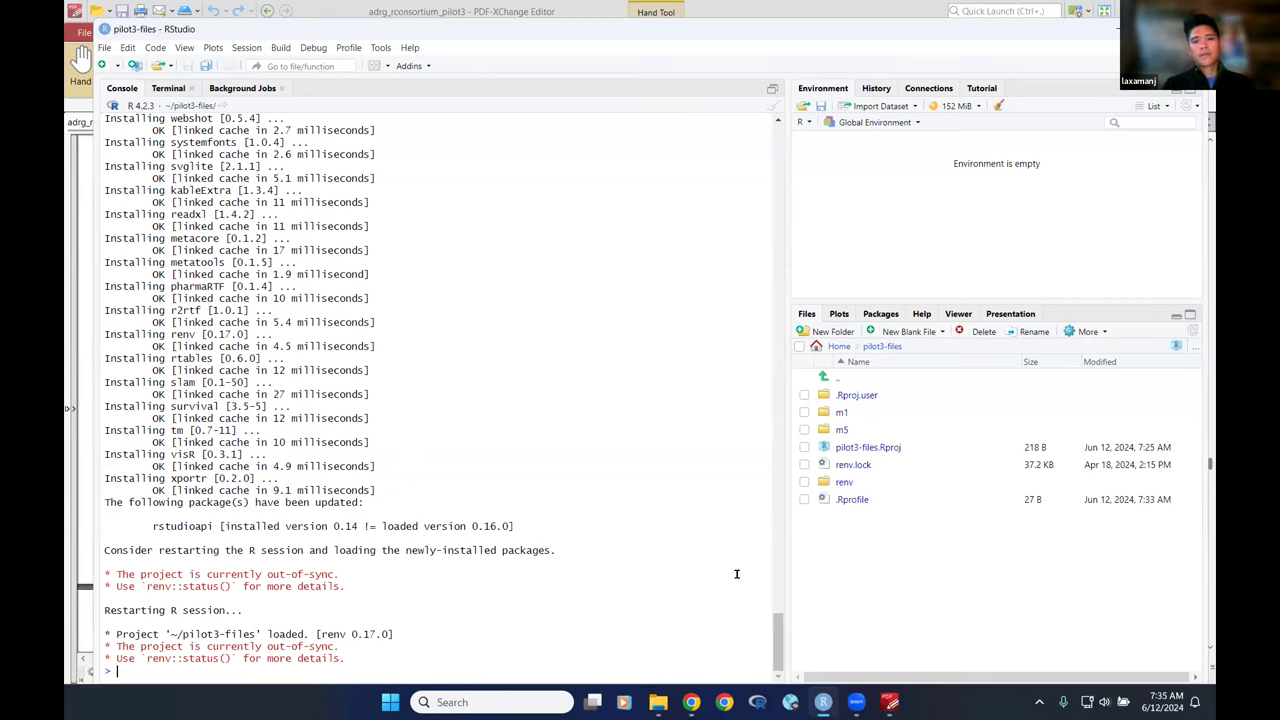
Run renv::status() in the RStudio console and examine which packages are used in the project but not installed
click(778, 643)
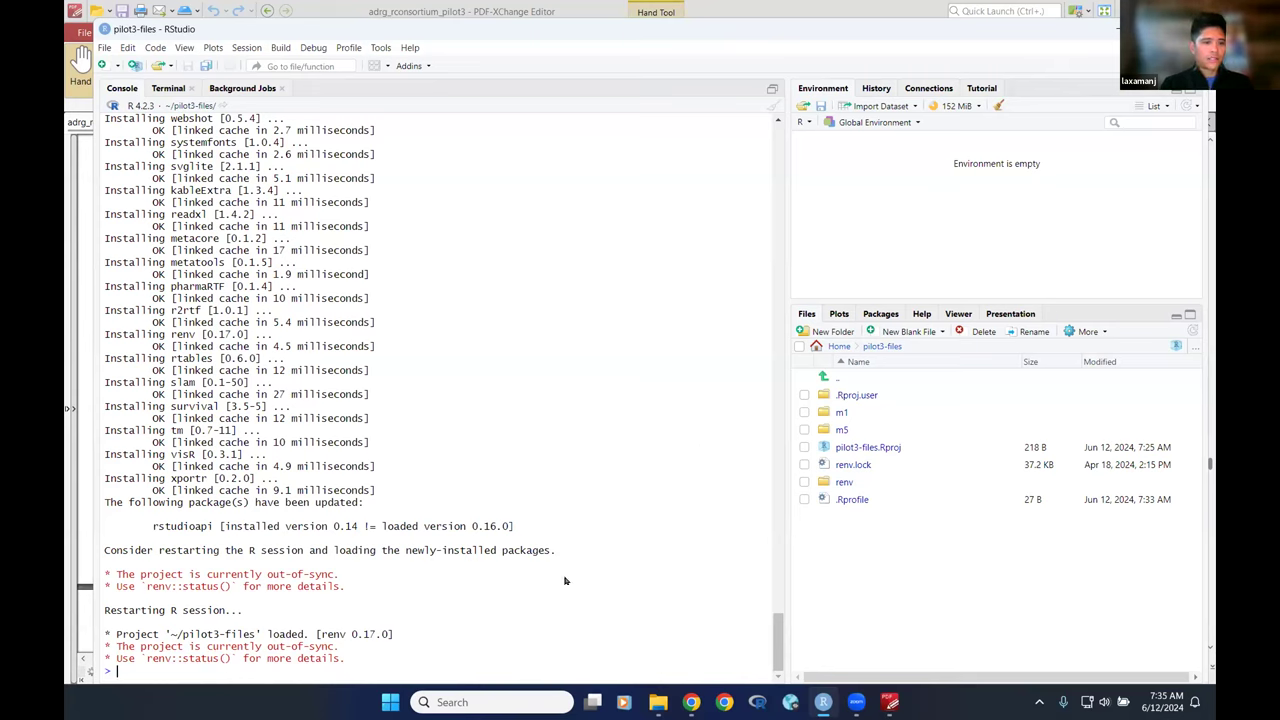
text(nv::statu)
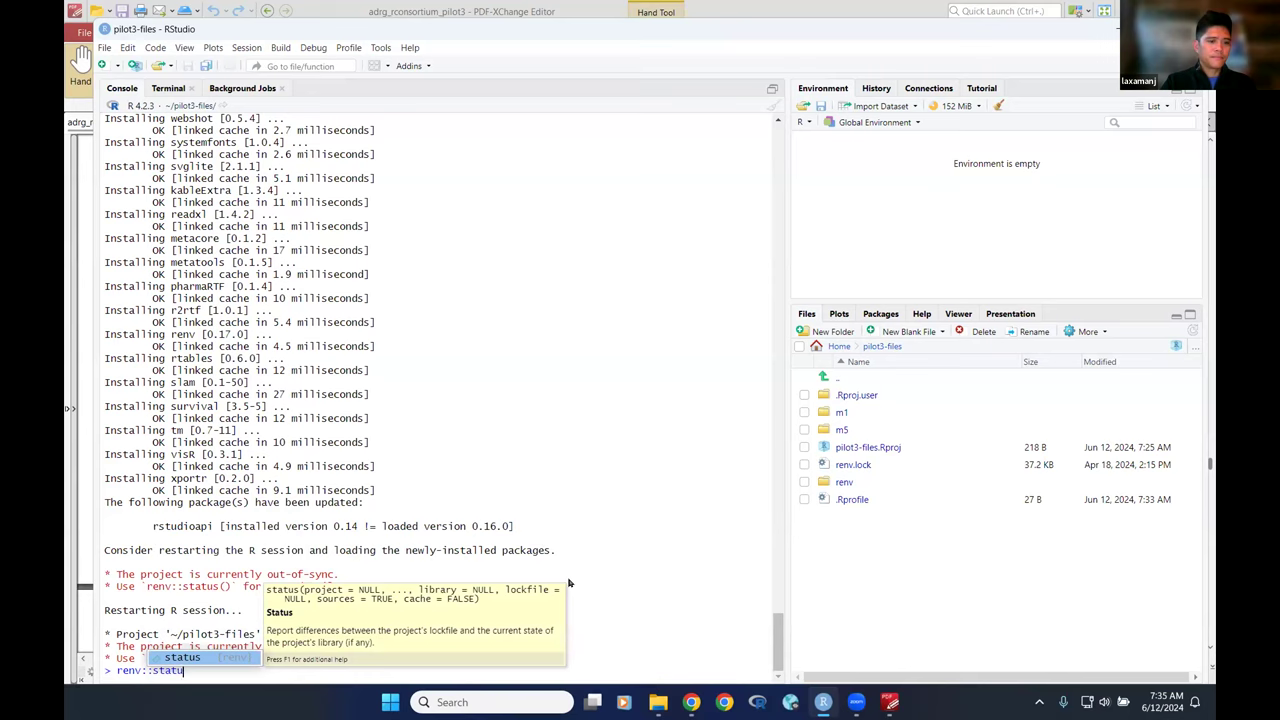
key(Tab)
key(Return)
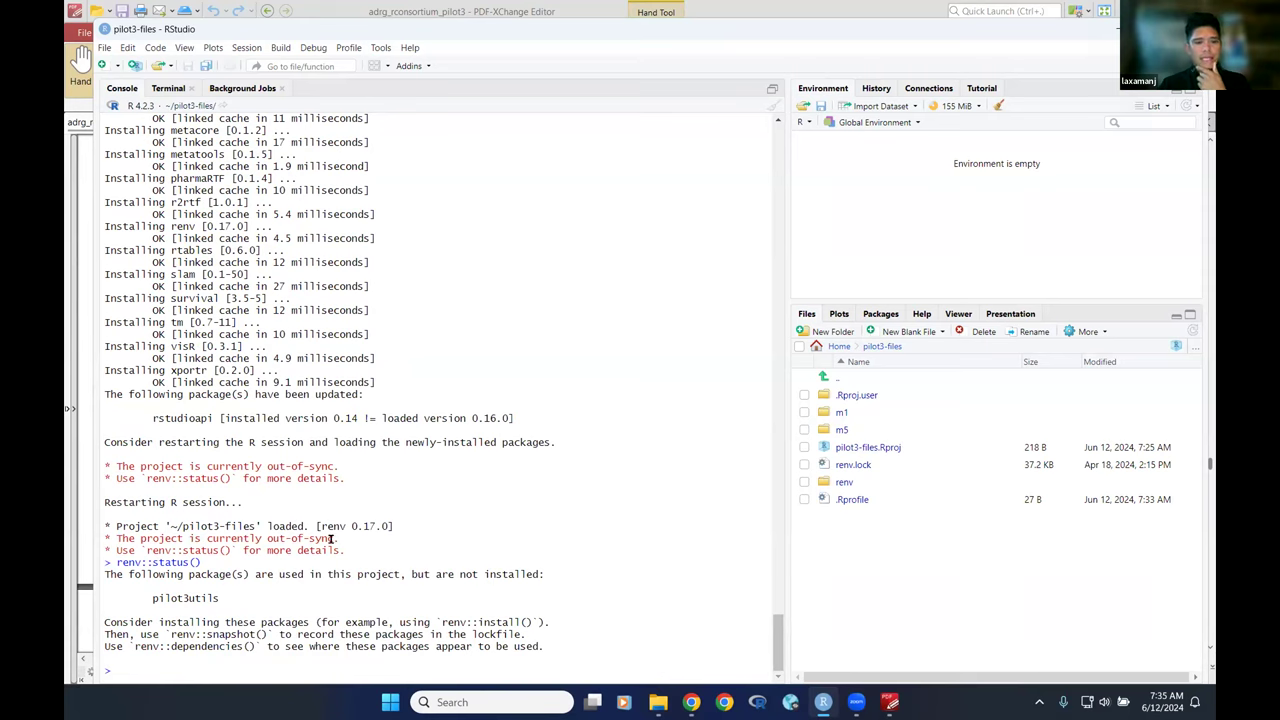
double_click(208, 597)
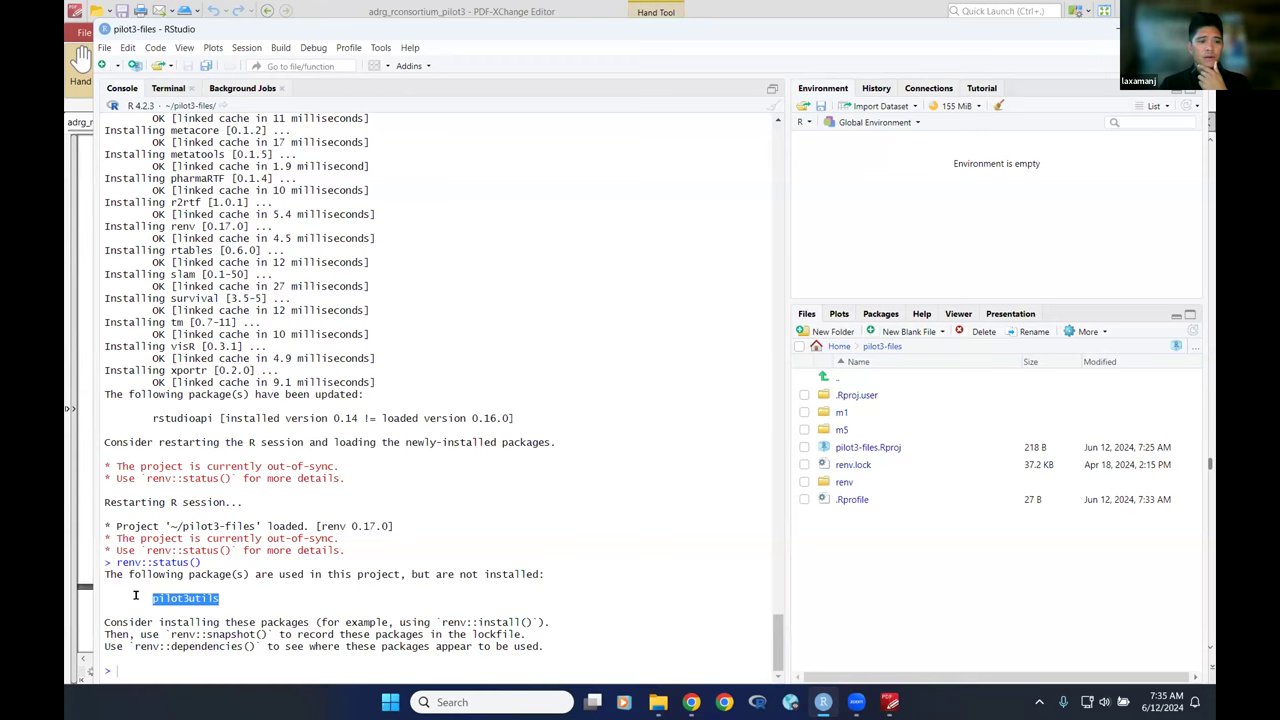
click(275, 597)
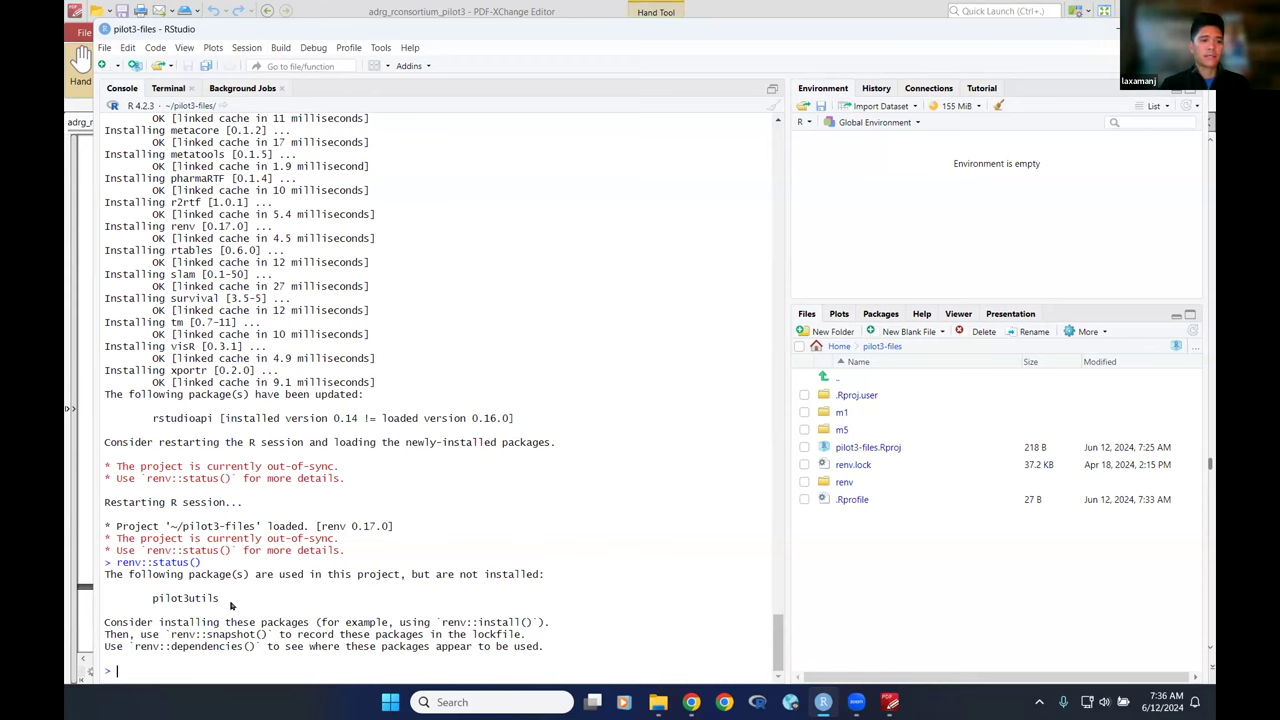
double_click(164, 605)
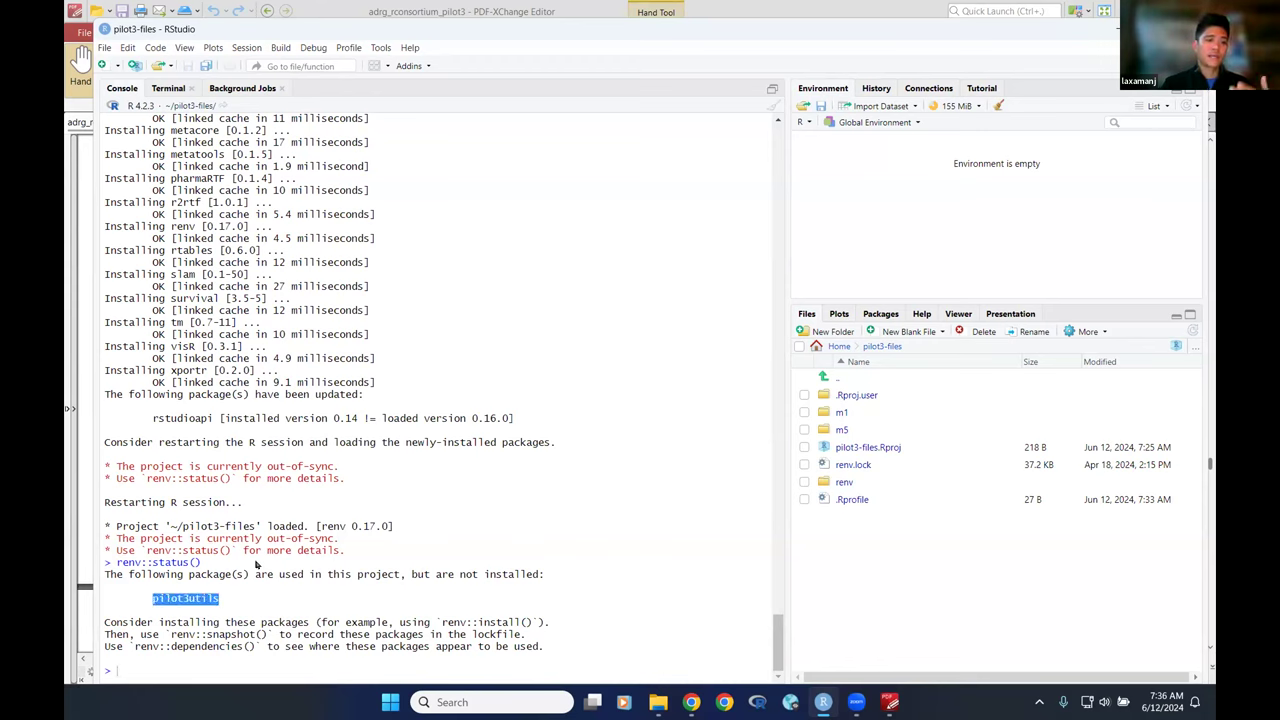
click(214, 667)
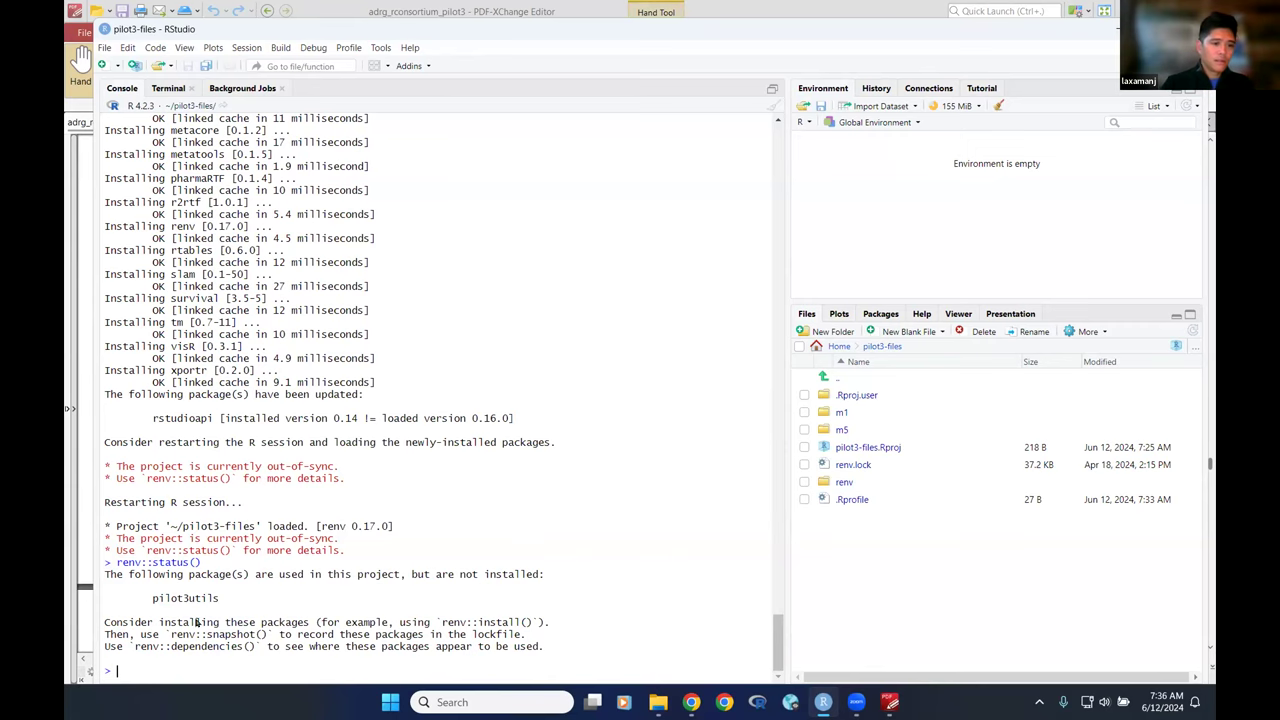
Switch to the PDF guide and read the renv::restore() example, the restart instruction in step 7 and its renv::status() note
key(alt+Tab)
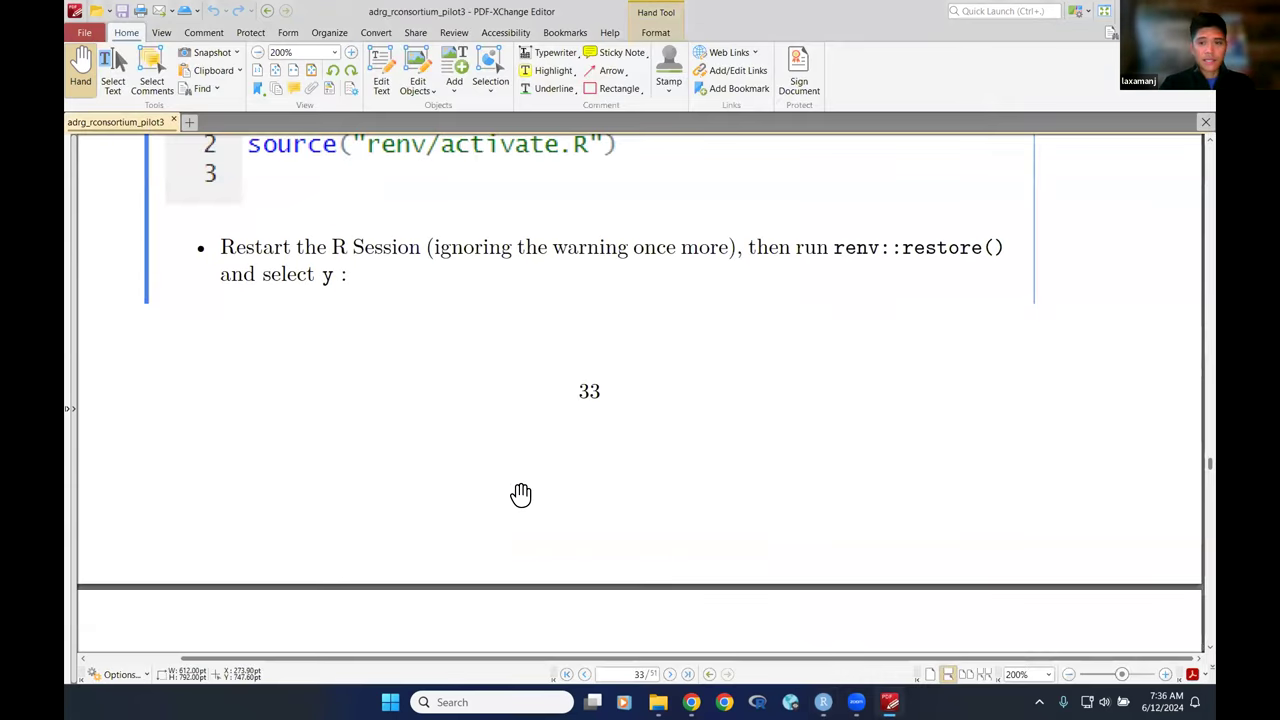
scroll(520, 494, down, 4)
scroll(521, 410, down, 6)
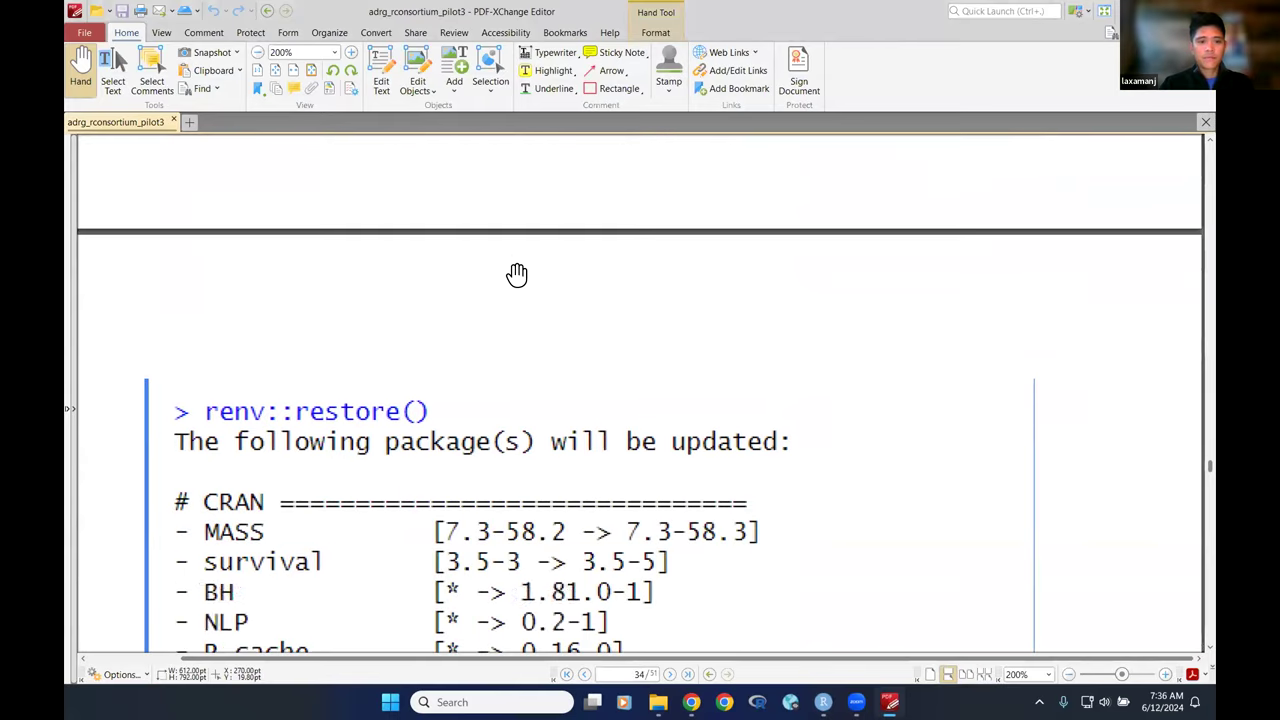
scroll(511, 441, down, 5)
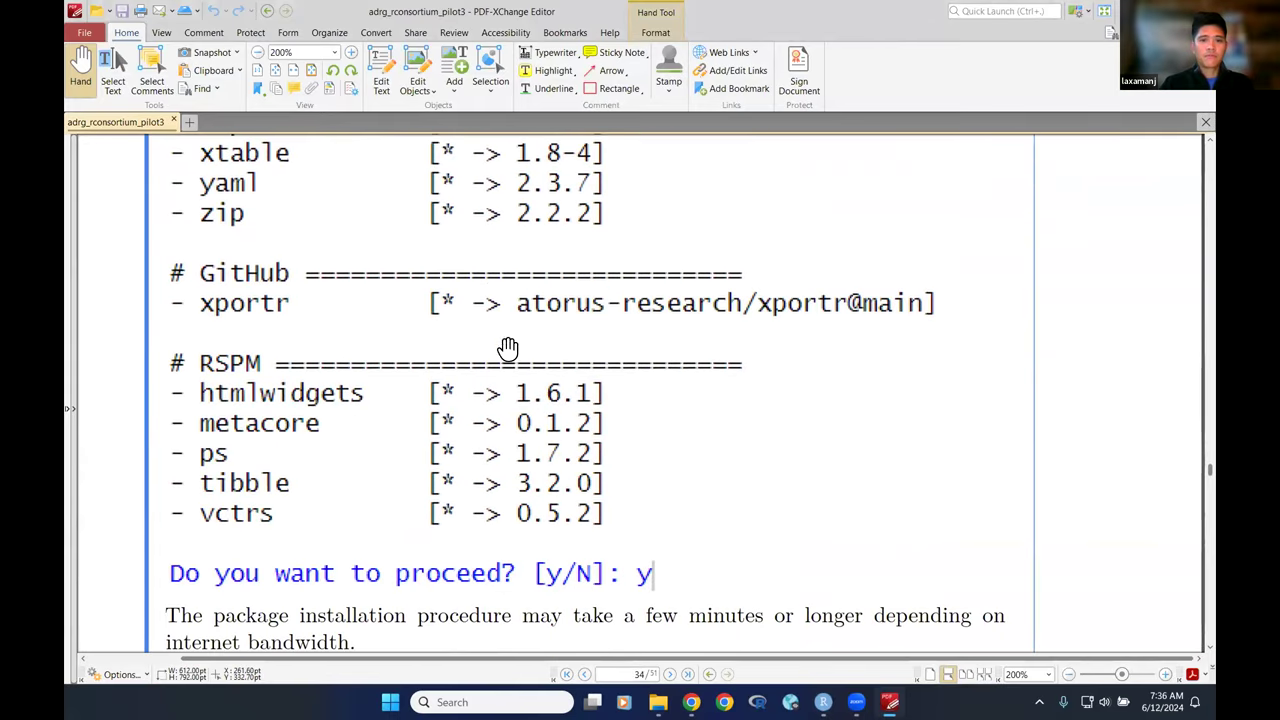
scroll(508, 440, down, 5)
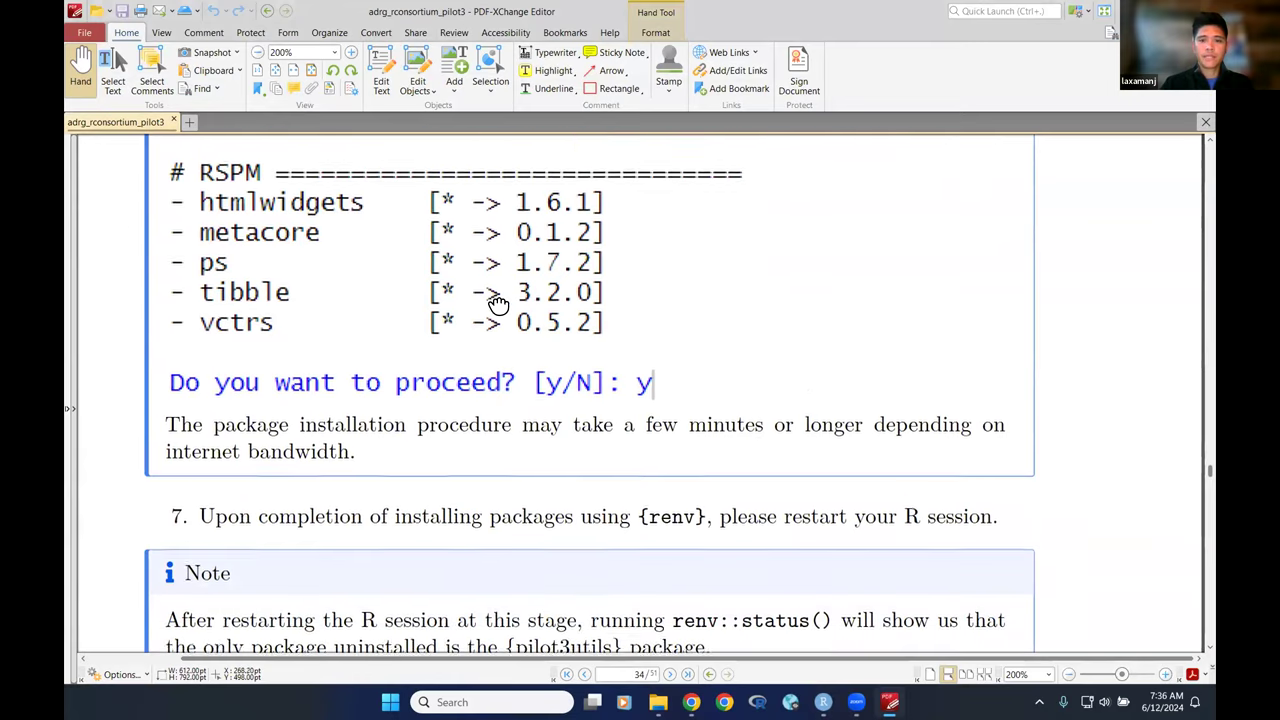
scroll(492, 318, down, 3)
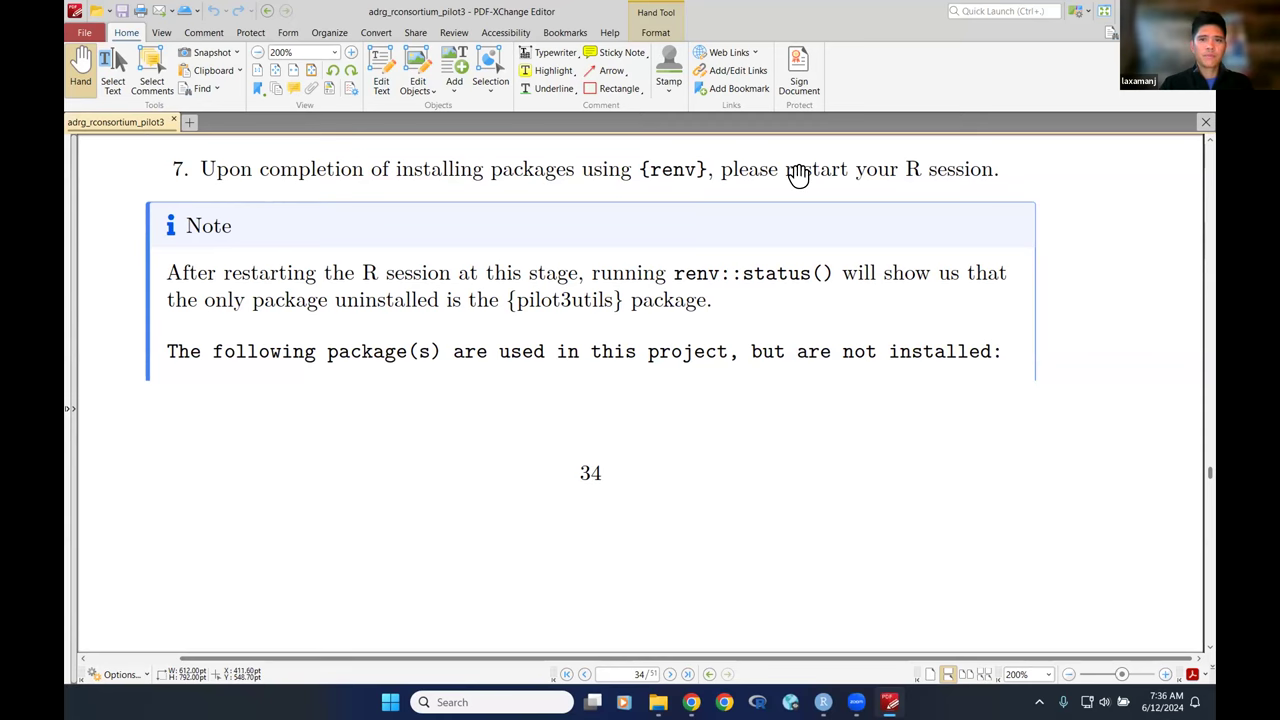
scroll(663, 389, up, 3)
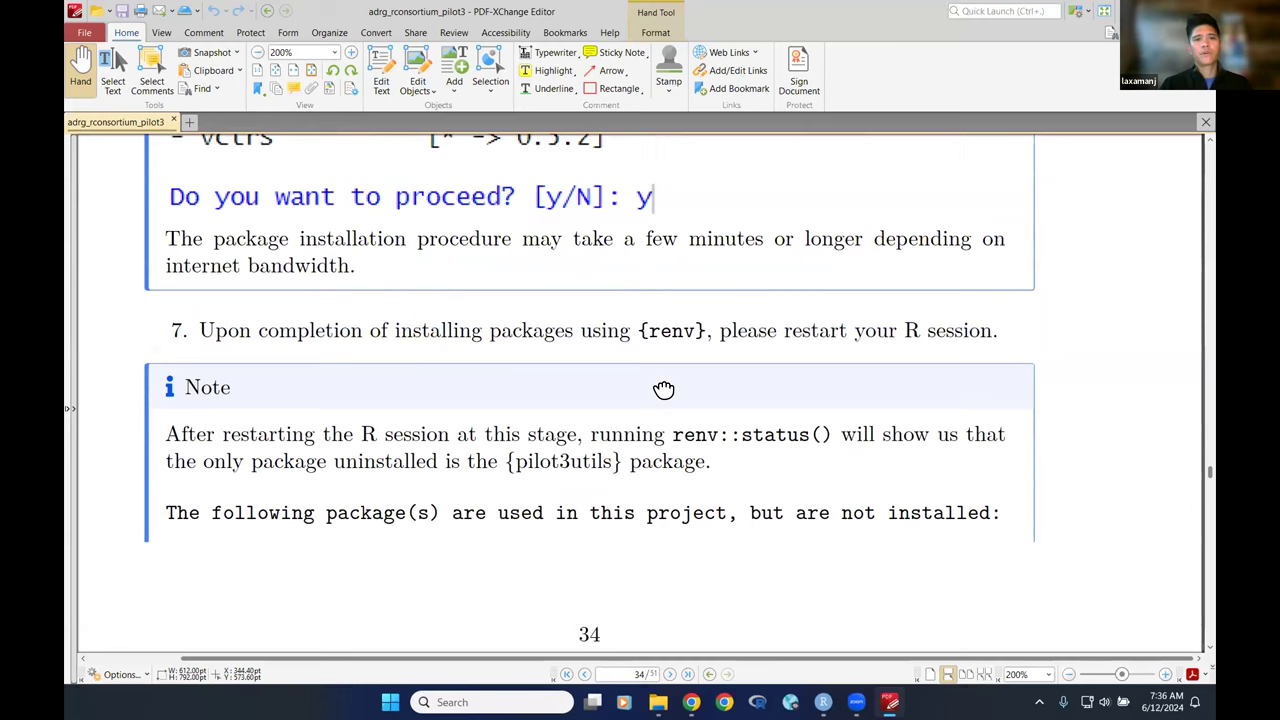
drag(666, 389, 663, 346)
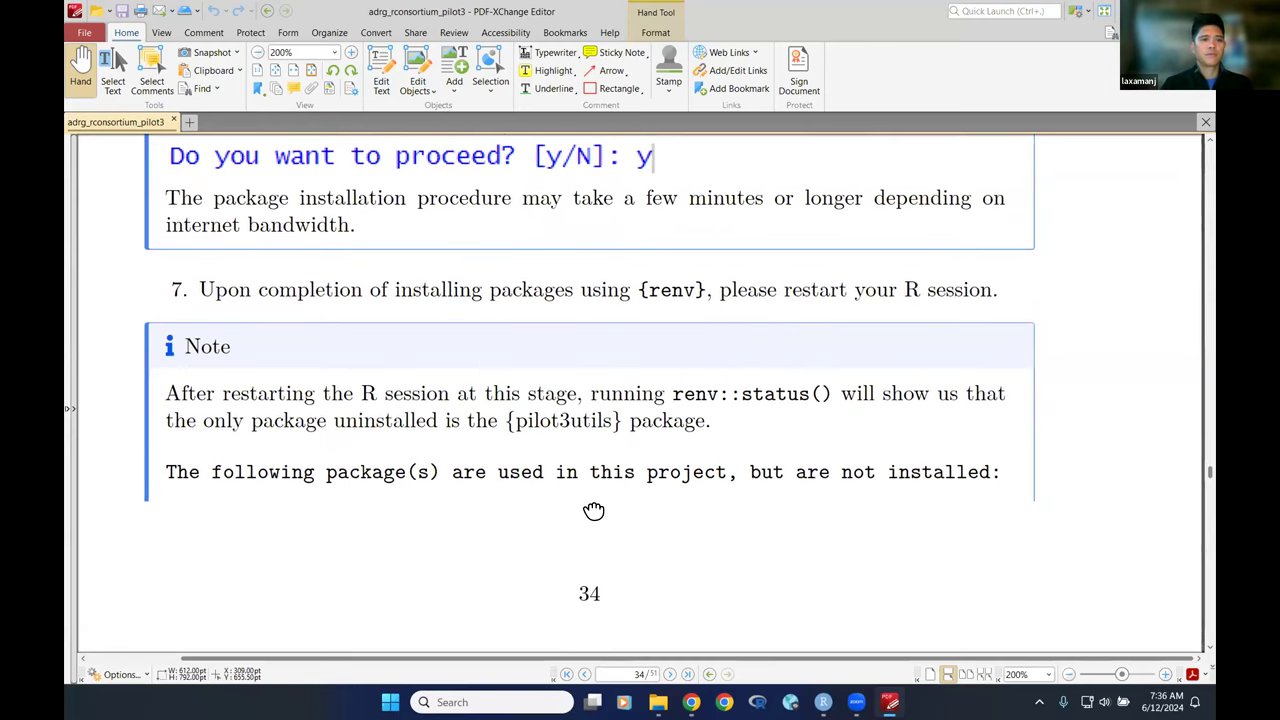
drag(594, 511, 580, 371)
drag(549, 444, 548, 375)
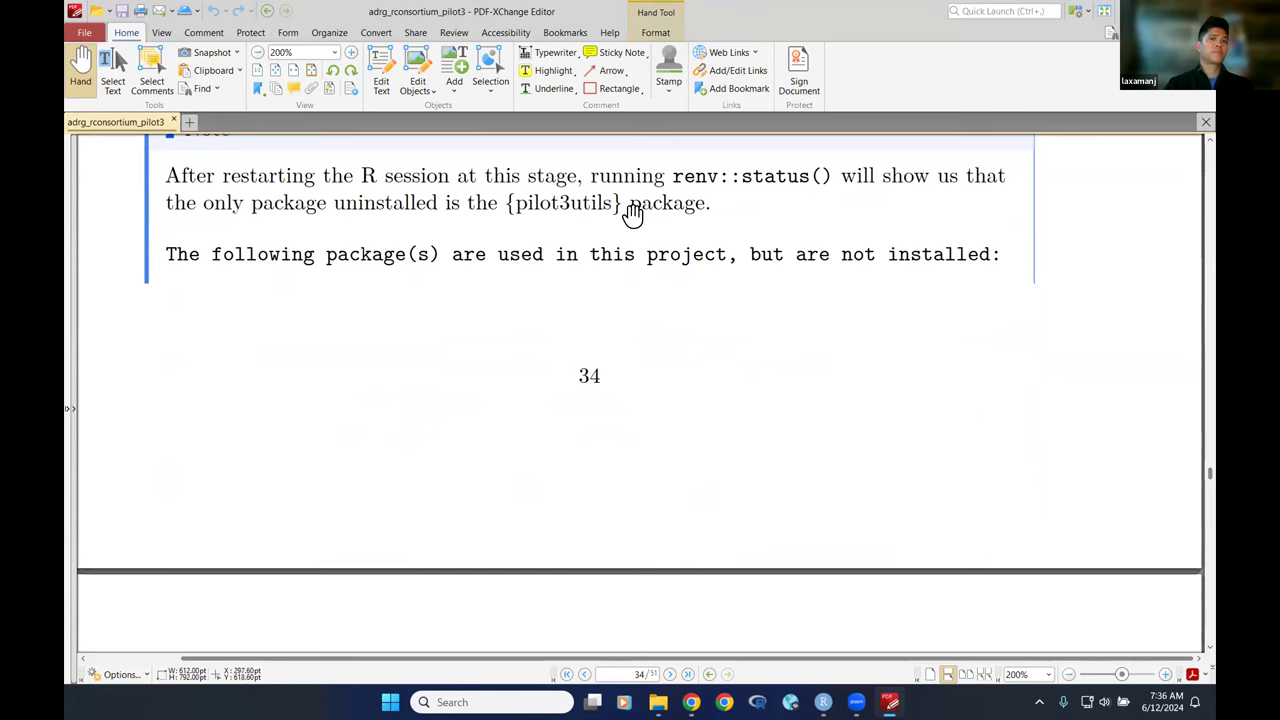
scroll(541, 418, down, 4)
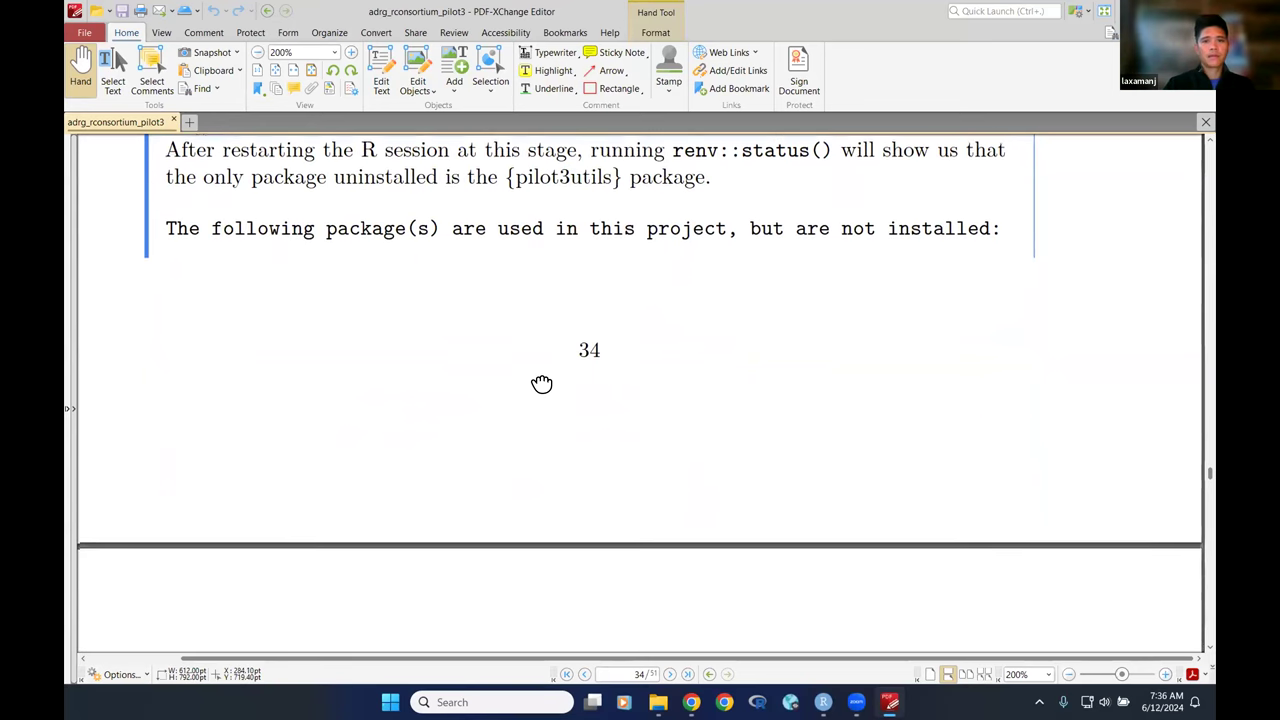
scroll(512, 428, down, 8)
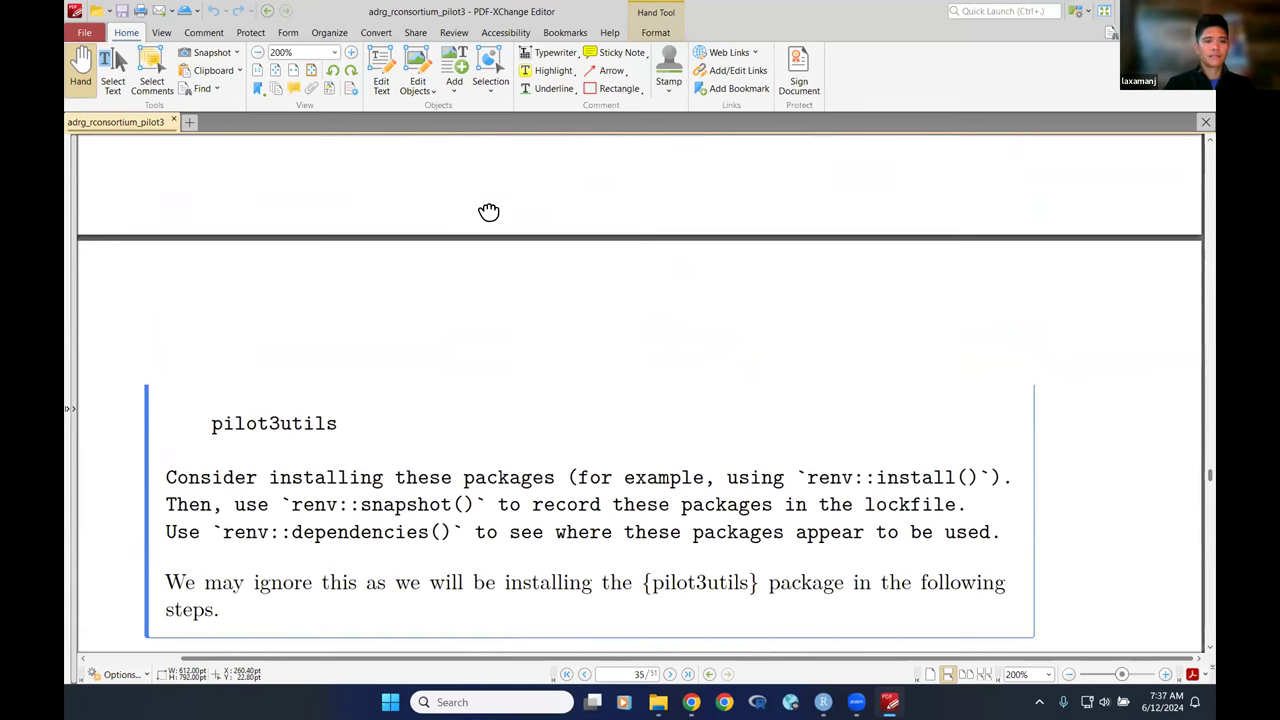
Read step 8 of the guide on installing the pilot3utils package through RStudio's Install Packages window
scroll(486, 229, down, 5)
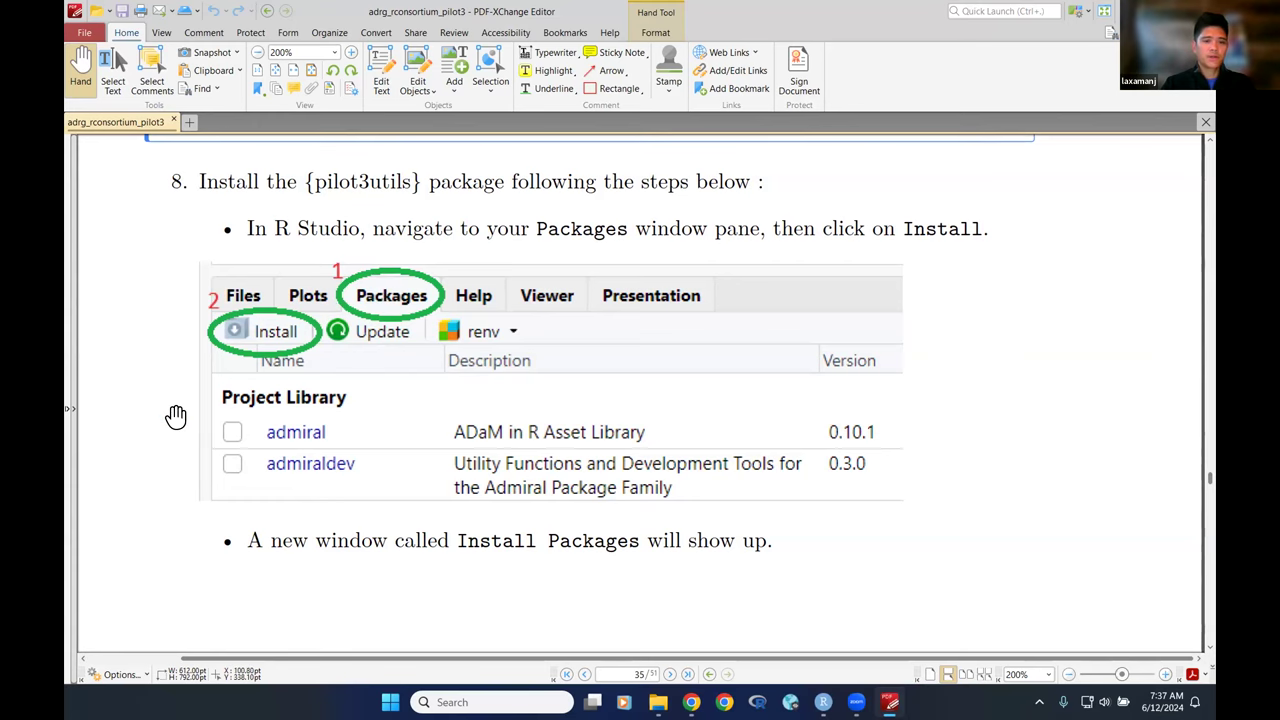
scroll(337, 606, down, 4)
scroll(387, 325, down, 5)
scroll(402, 293, down, 6)
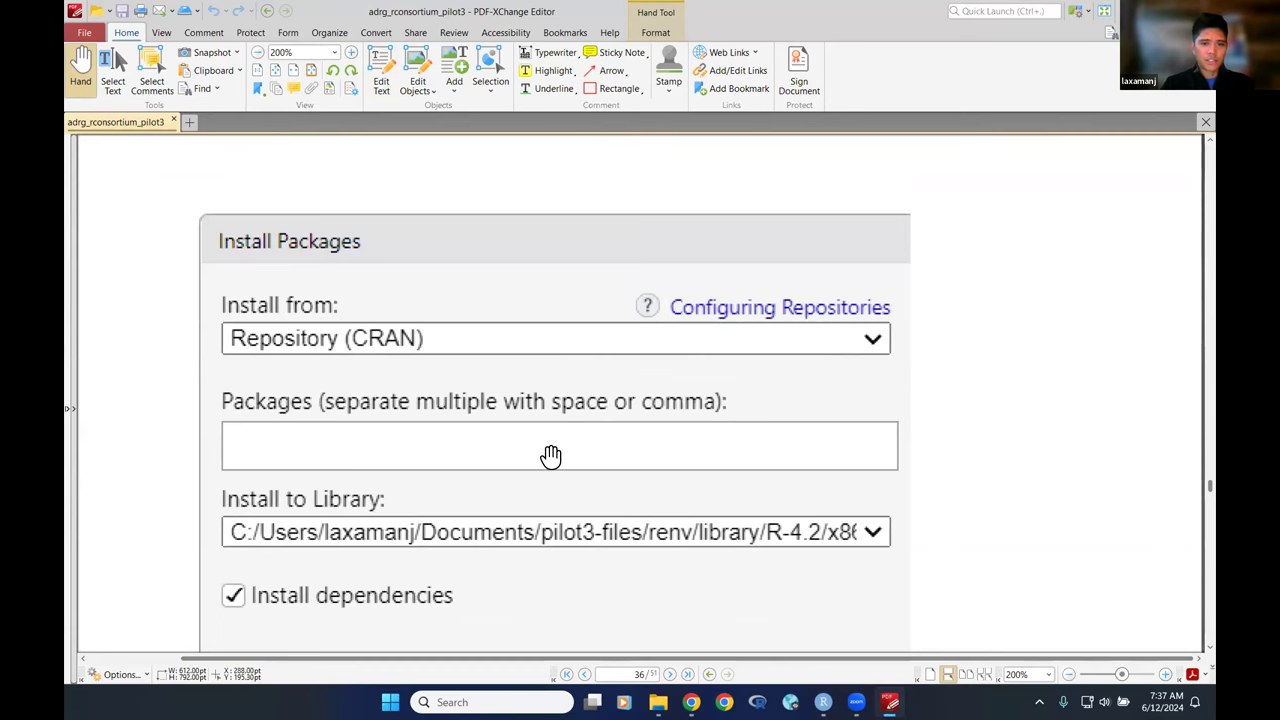
scroll(912, 530, down, 1)
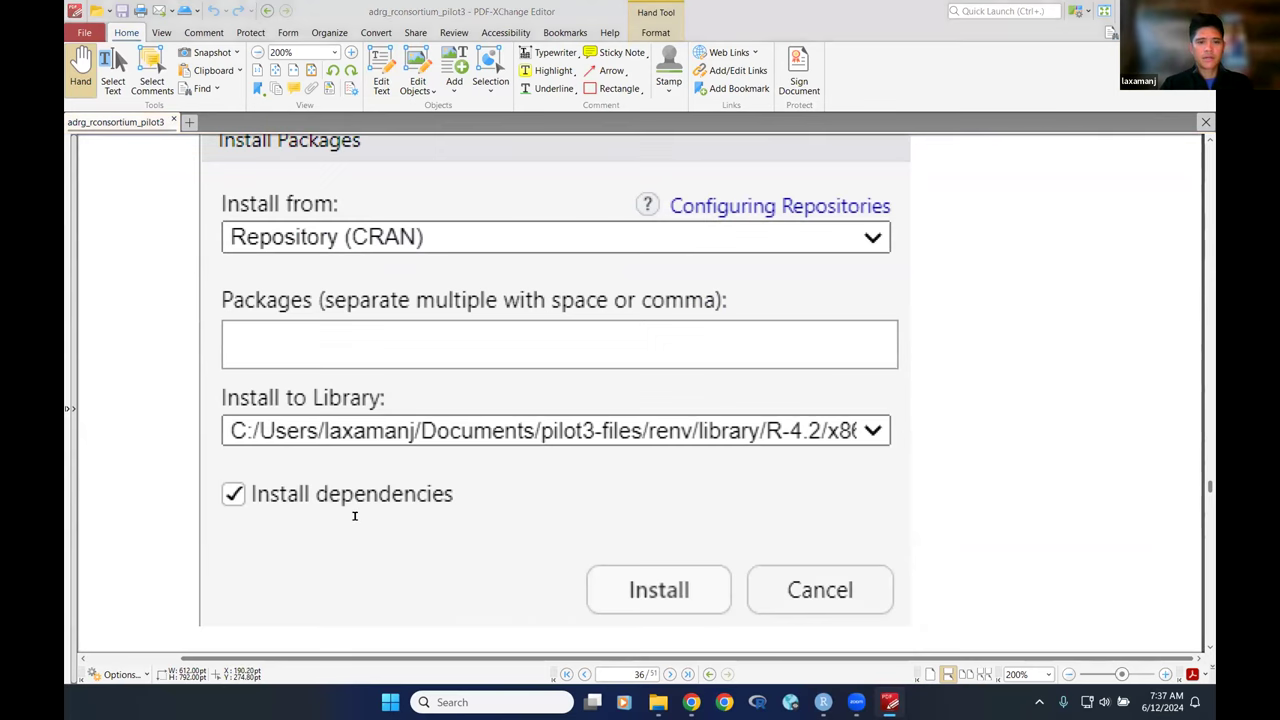
Switch to RStudio and start a package installation with Package Archive File (.zip; .tar.gz) as the source
key(alt+Tab)
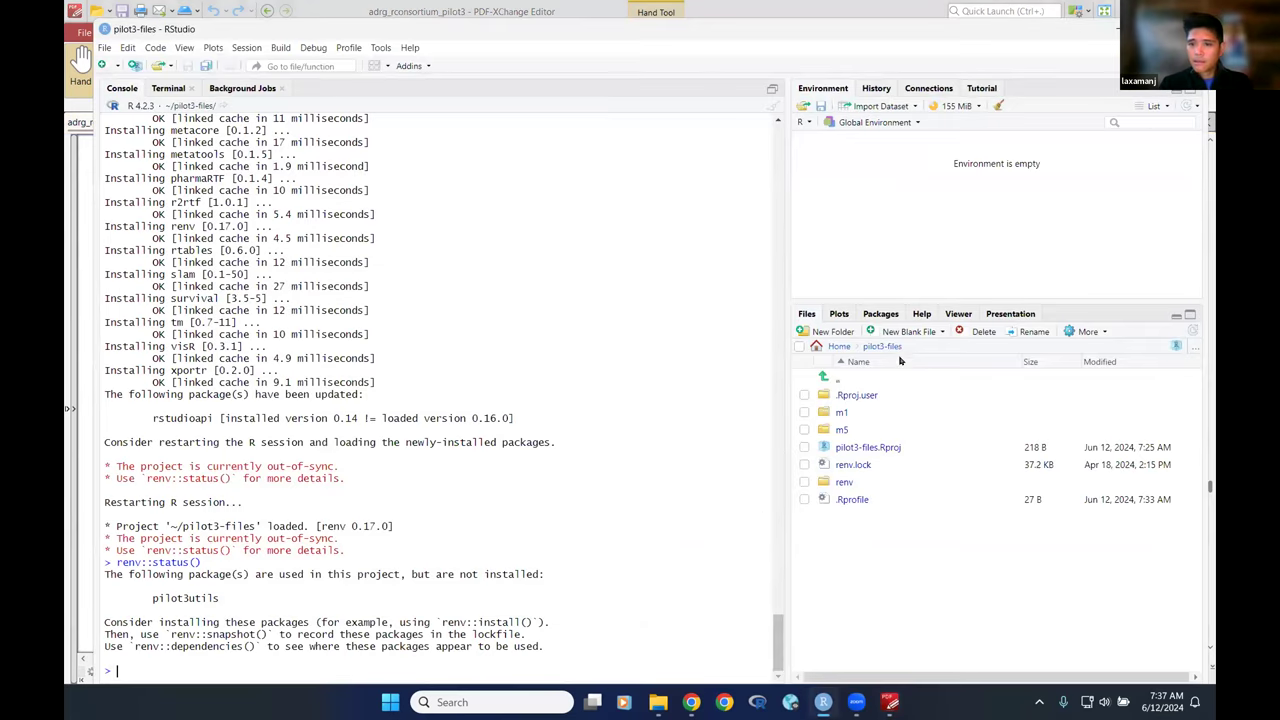
click(884, 315)
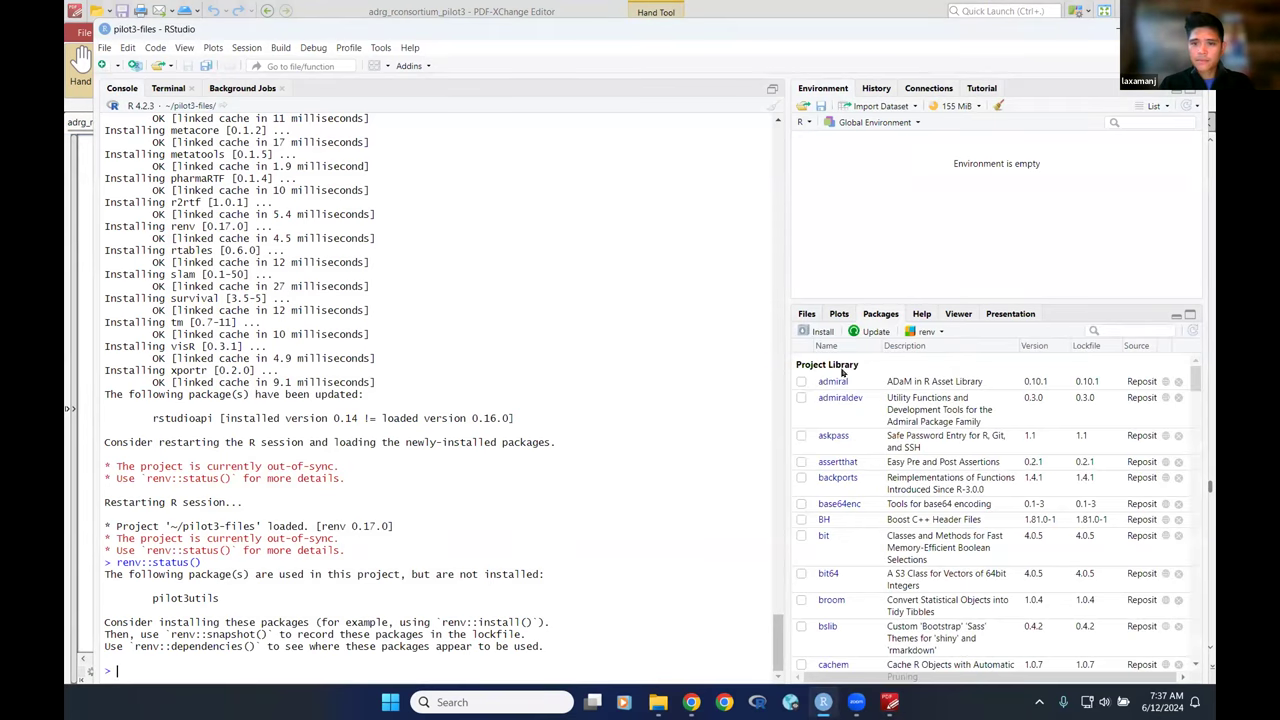
click(820, 331)
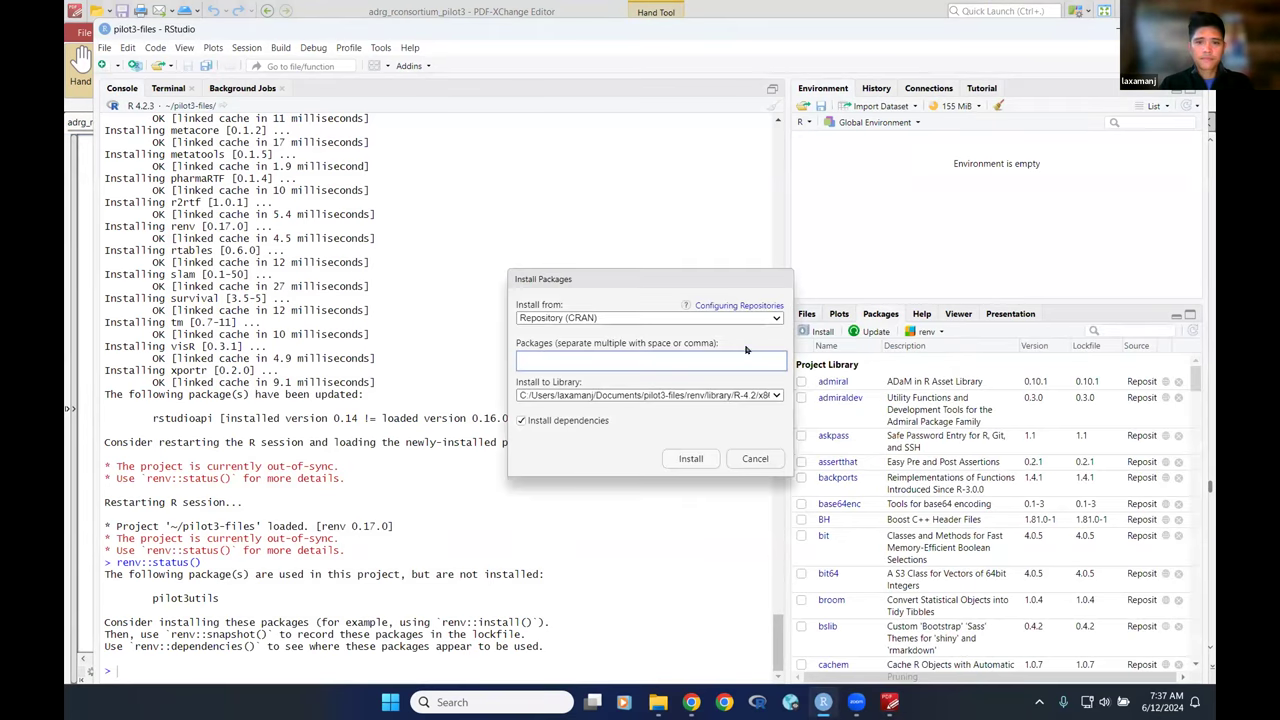
click(773, 316)
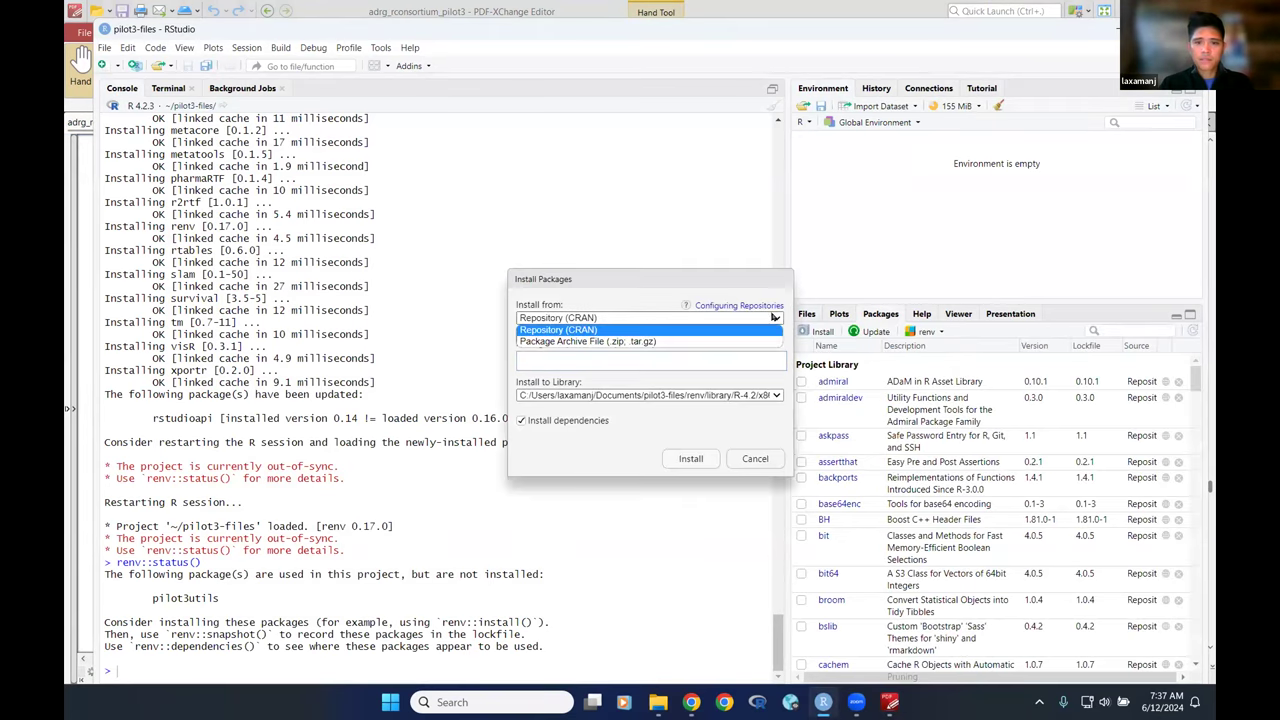
click(580, 342)
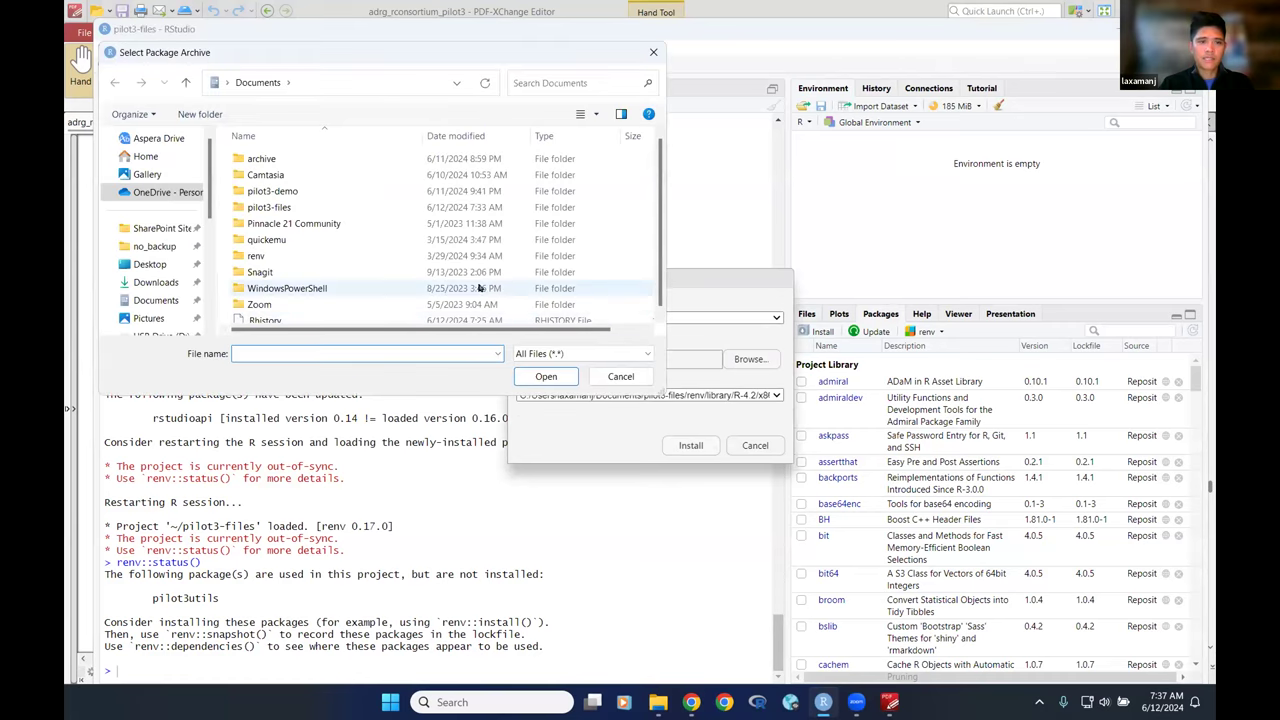
Choose pilot3utils_0.0.2.zip from pilot3-files/m5/datasets/rconsortiumpilot3/analysis/adam/programs as the package archive
double_click(267, 207)
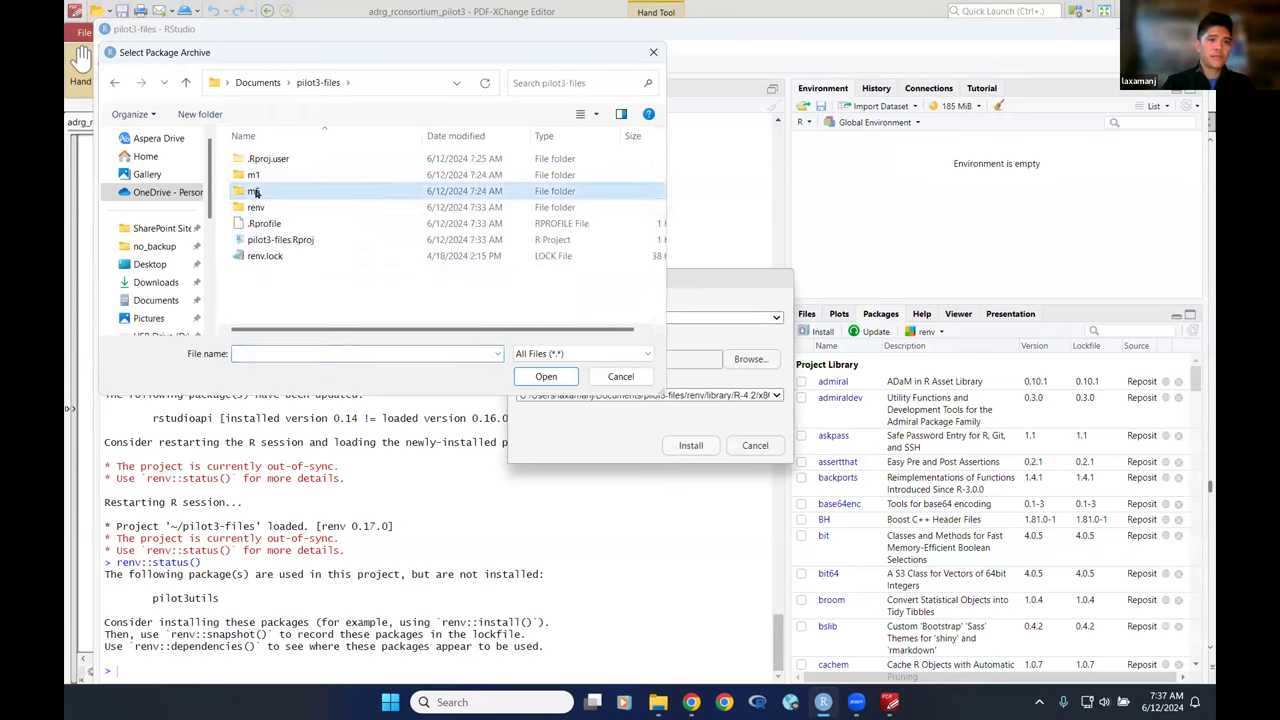
double_click(256, 192)
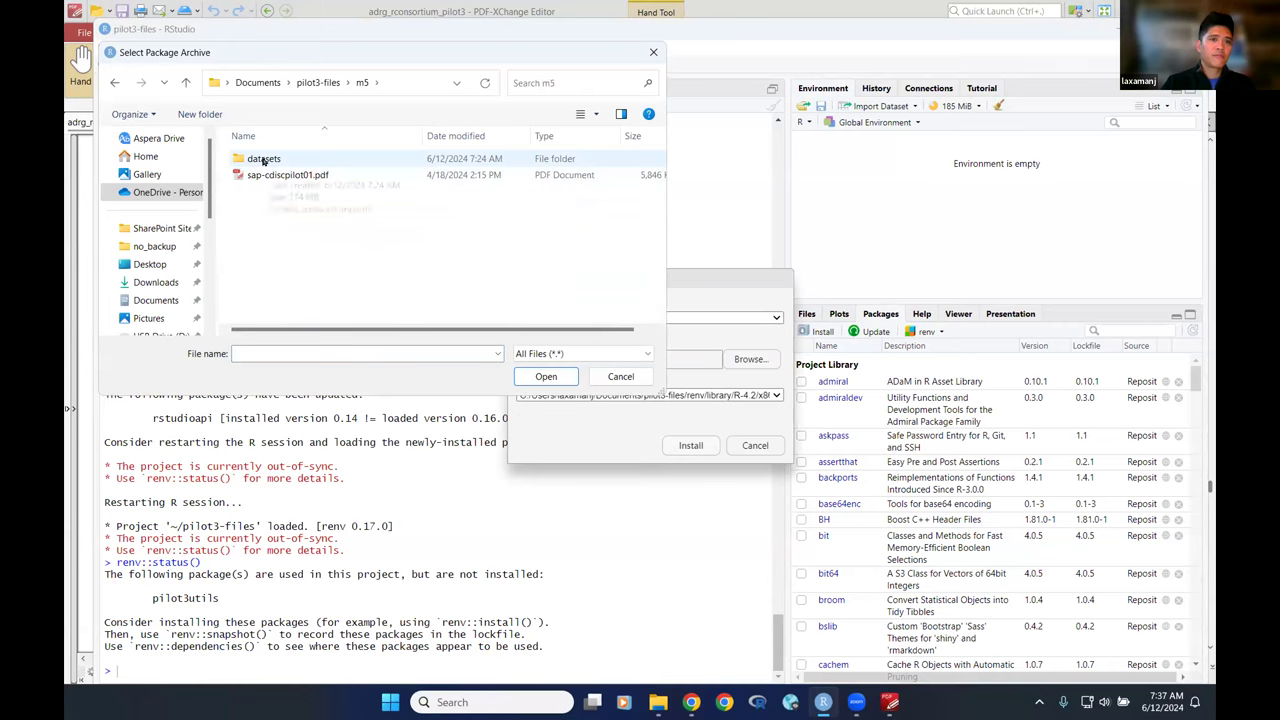
double_click(263, 160)
double_click(283, 160)
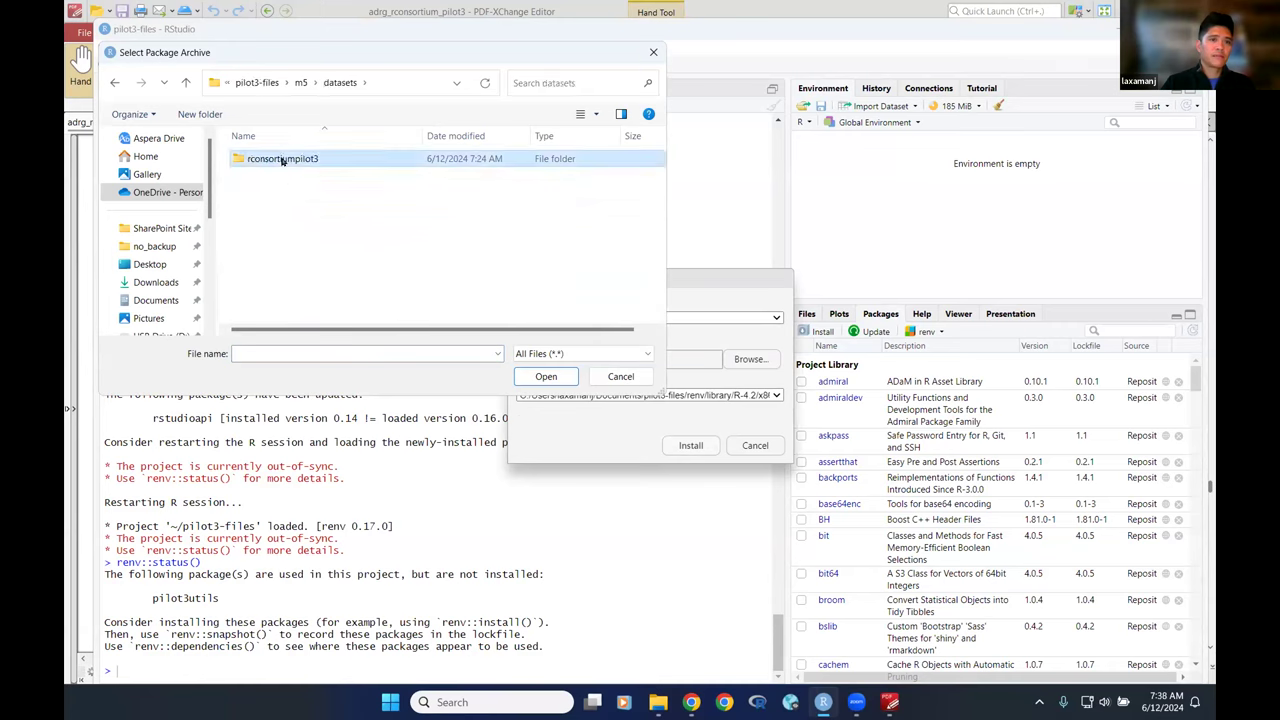
double_click(275, 162)
double_click(255, 160)
double_click(260, 175)
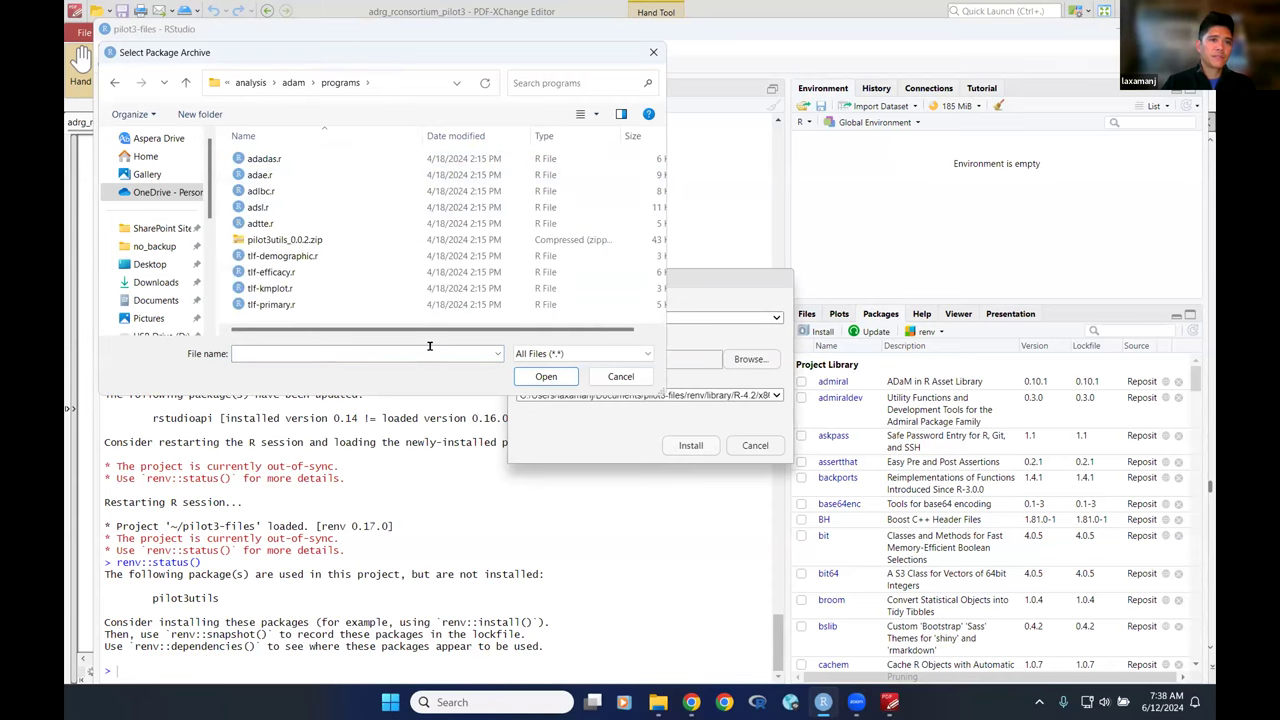
click(287, 243)
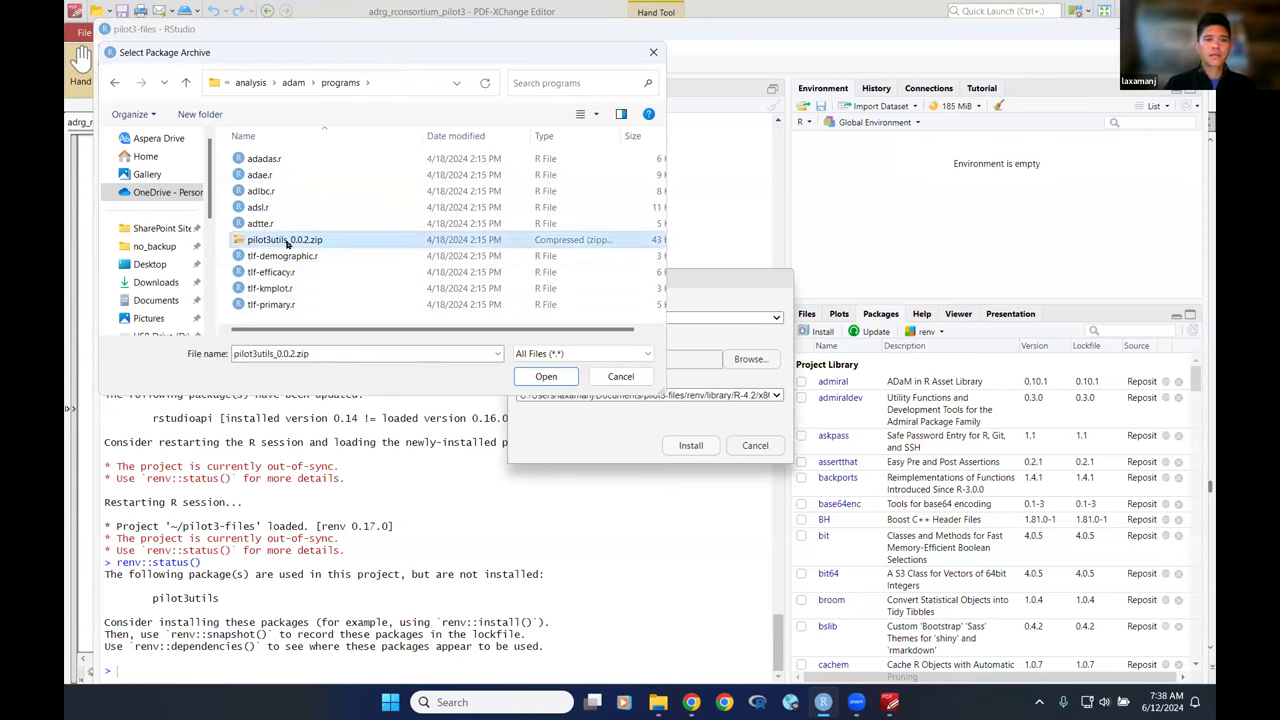
click(538, 376)
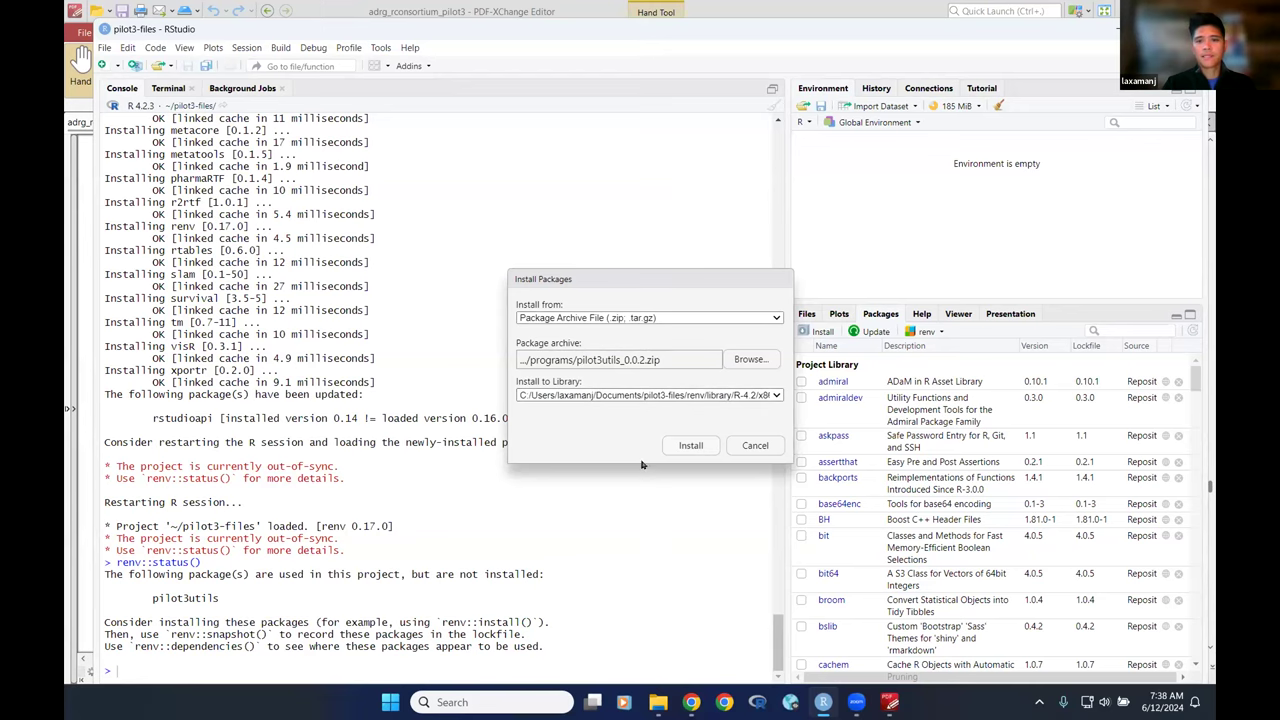
Install the selected pilot3utils archive into the project library and check the installation message in the console
click(689, 446)
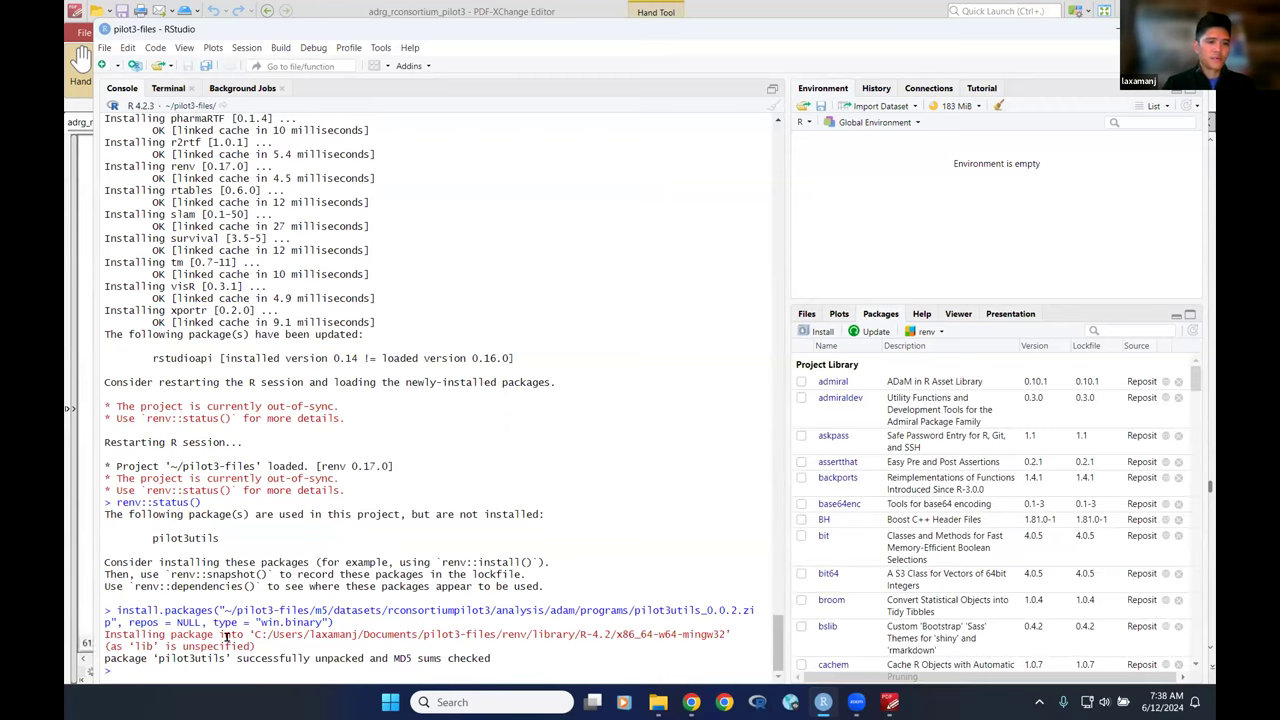
drag(112, 656, 433, 658)
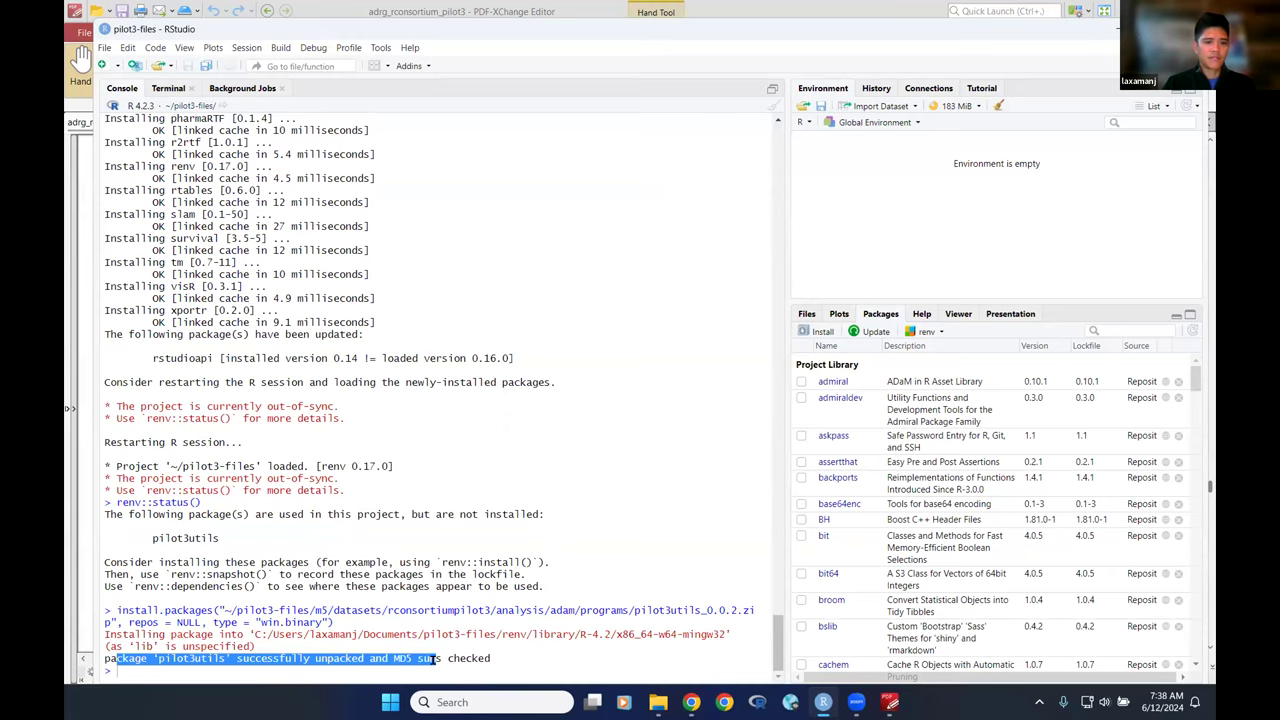
click(497, 655)
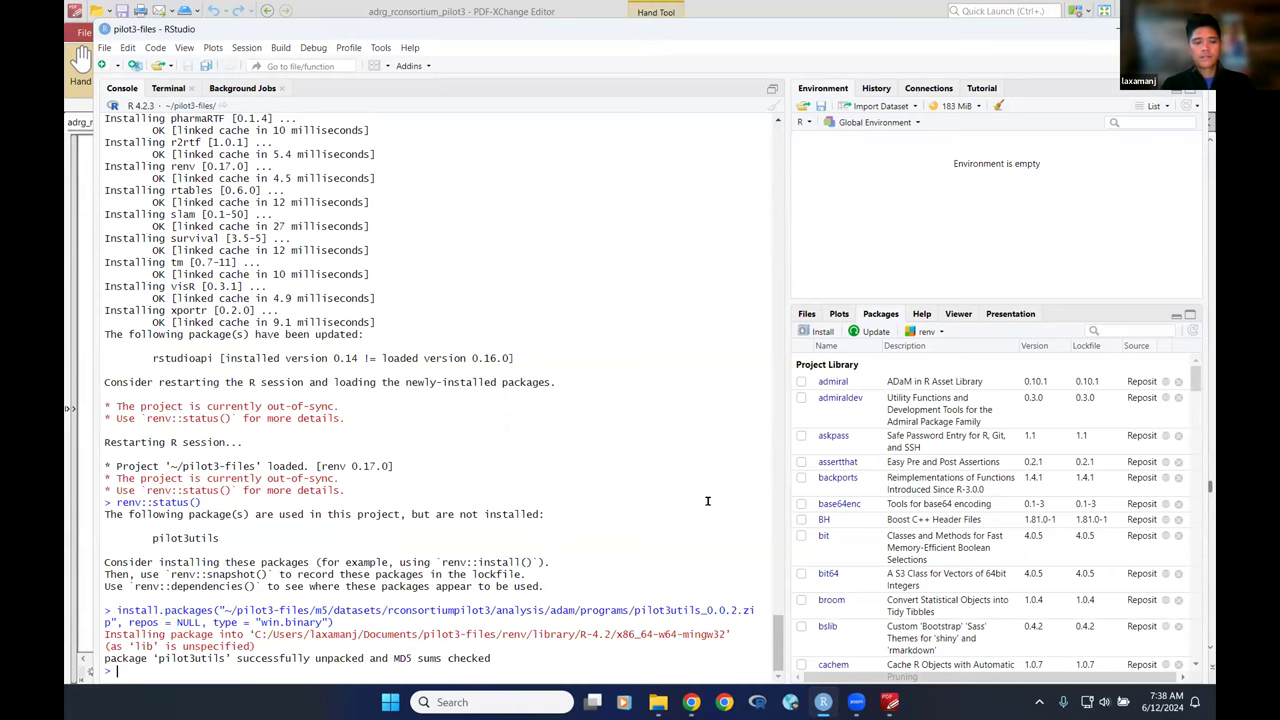
Return to the PDF guide and review the archive-source option, its Windows-only note and the pilot3utils_0.0.2.zip path
key(alt+Tab)
scroll(690, 400, down, 3)
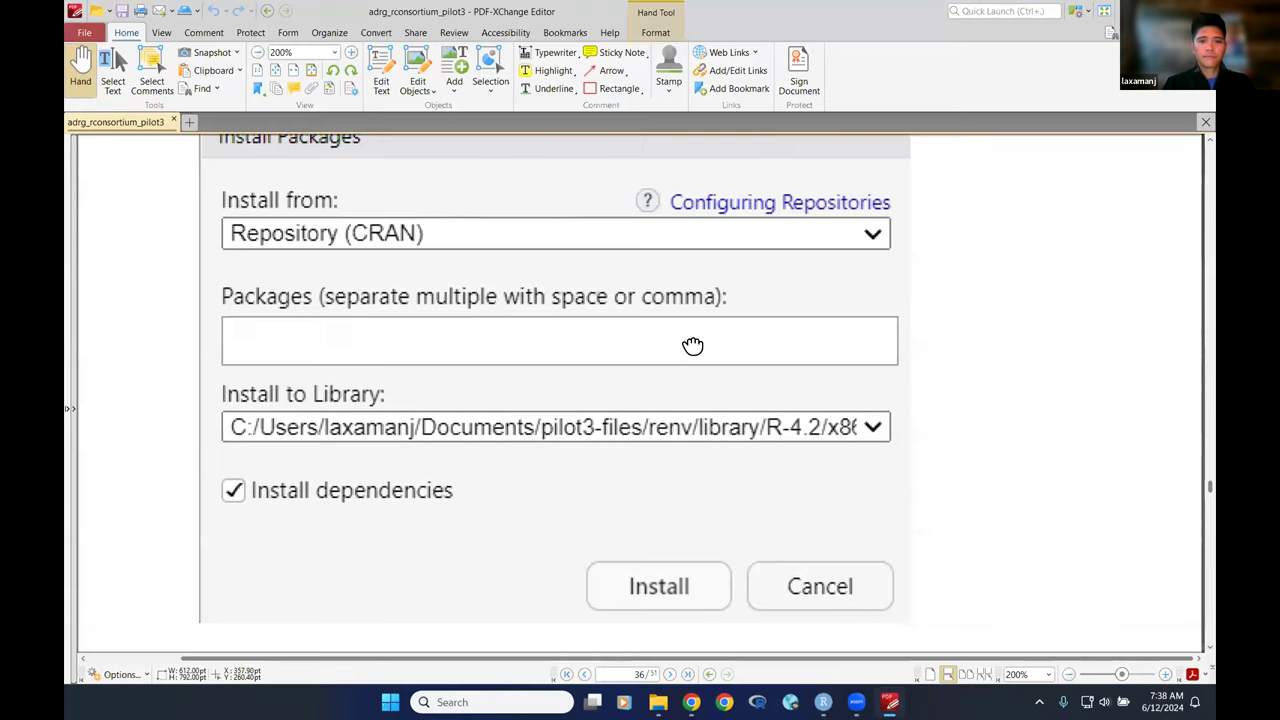
scroll(675, 543, down, 9)
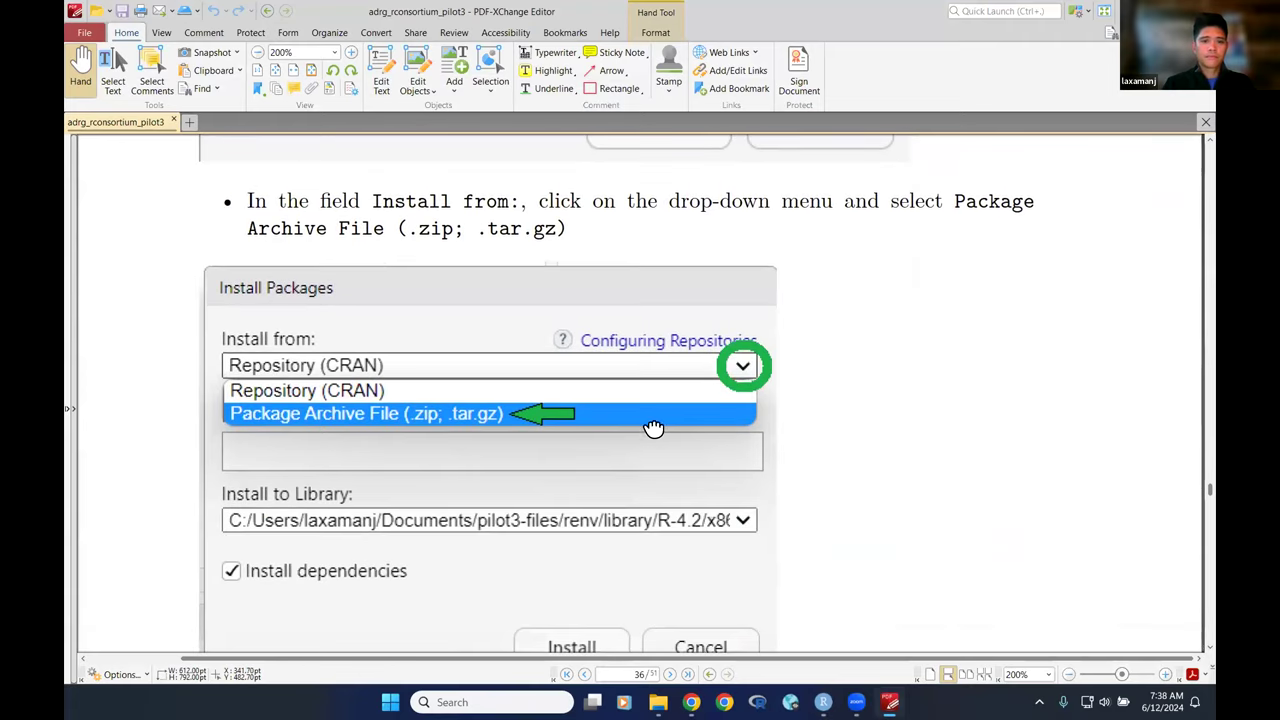
scroll(651, 396, down, 11)
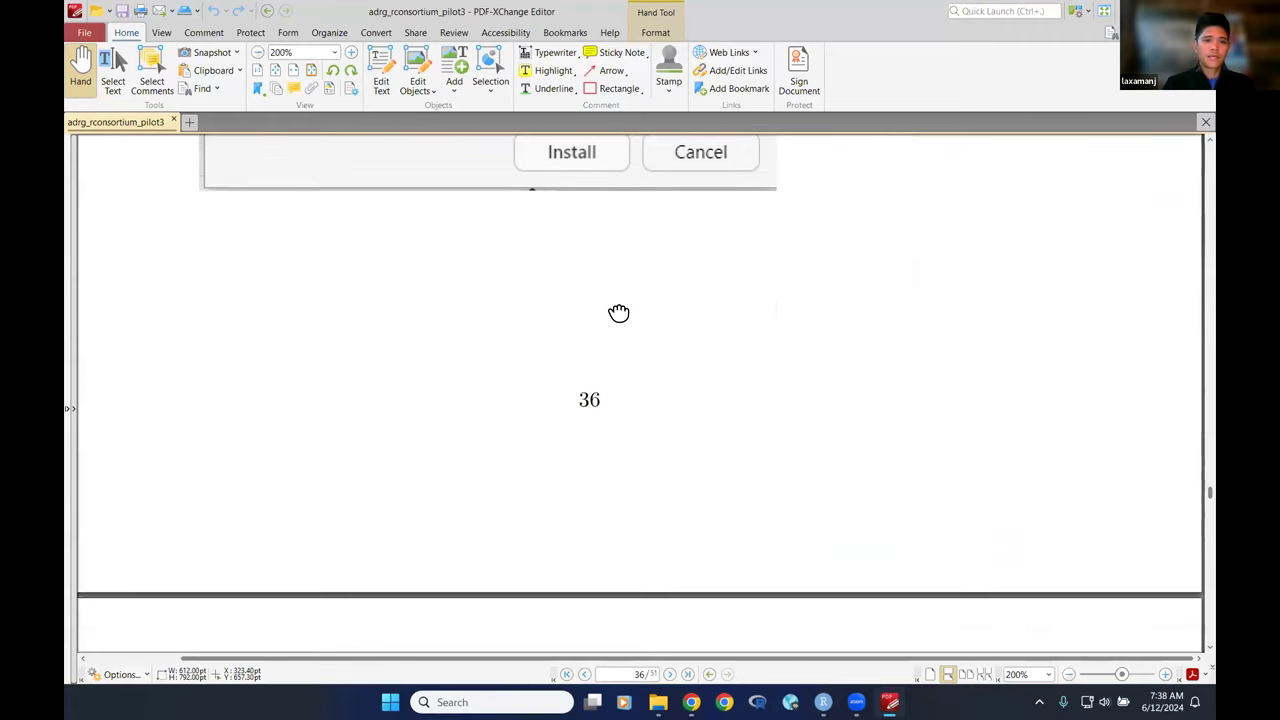
scroll(612, 437, down, 8)
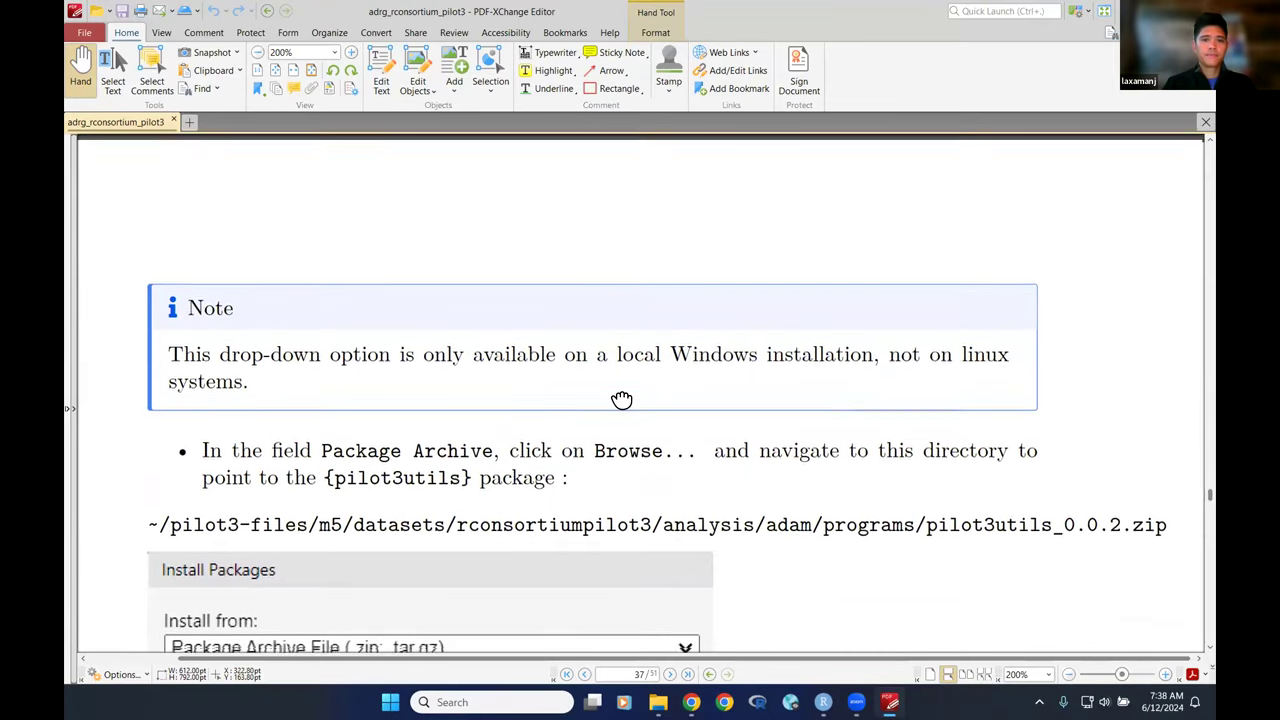
scroll(614, 316, down, 1)
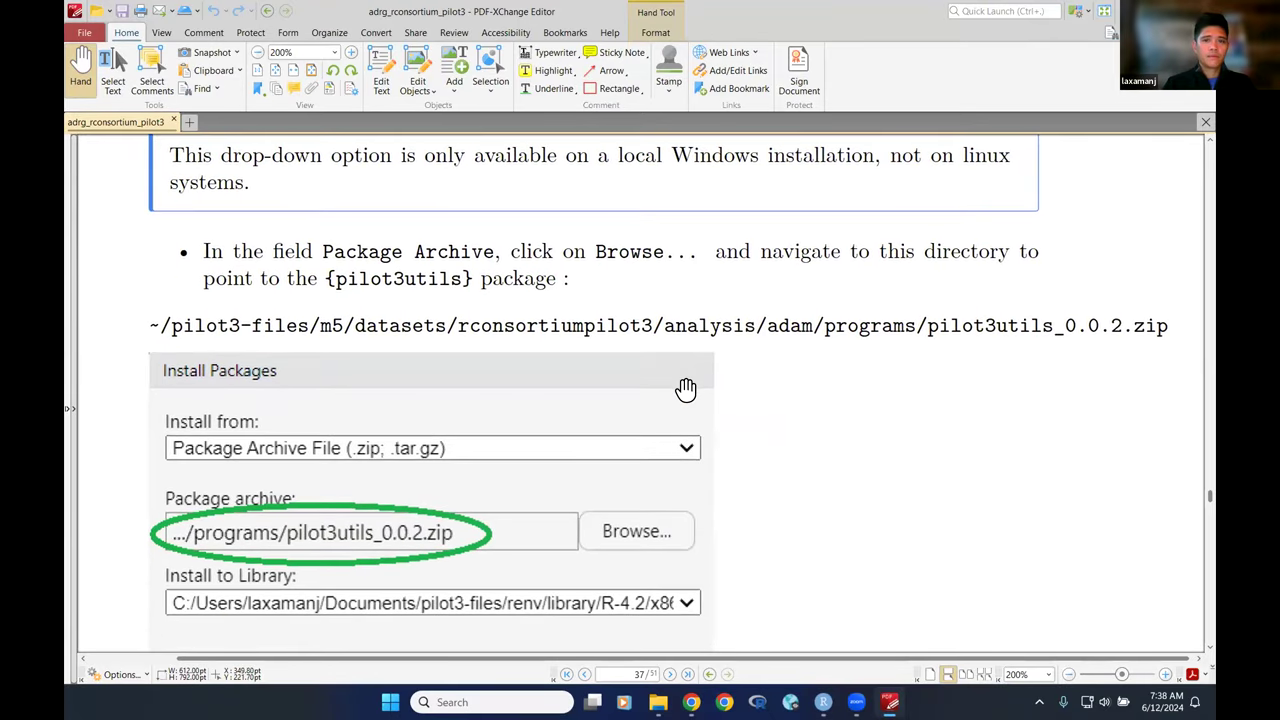
scroll(730, 395, down, 1)
scroll(734, 463, up, 2)
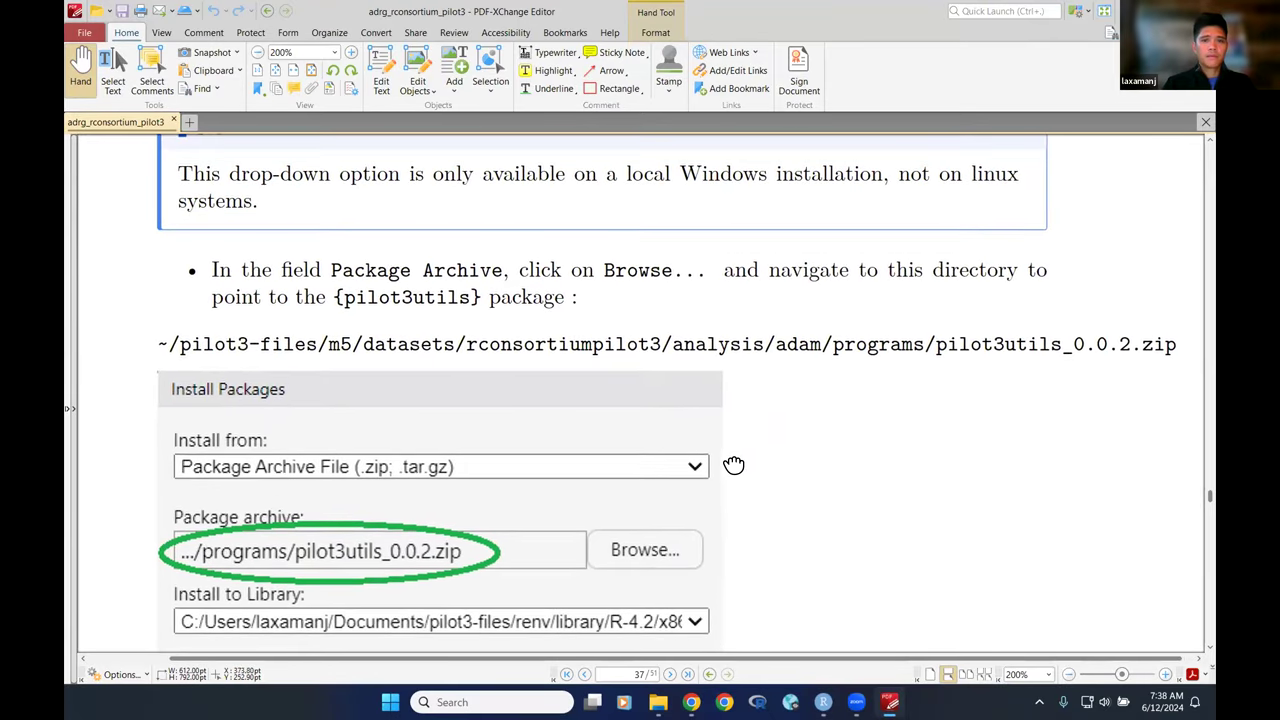
drag(743, 489, 733, 477)
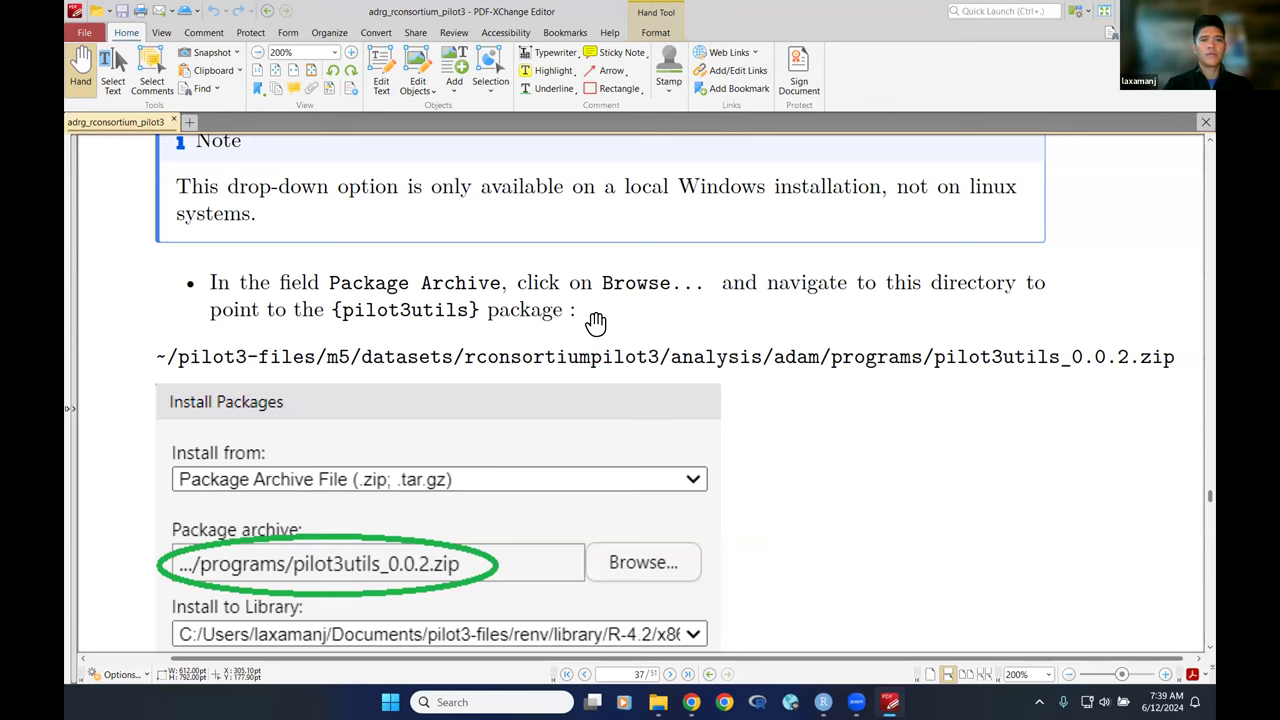
drag(595, 326, 571, 209)
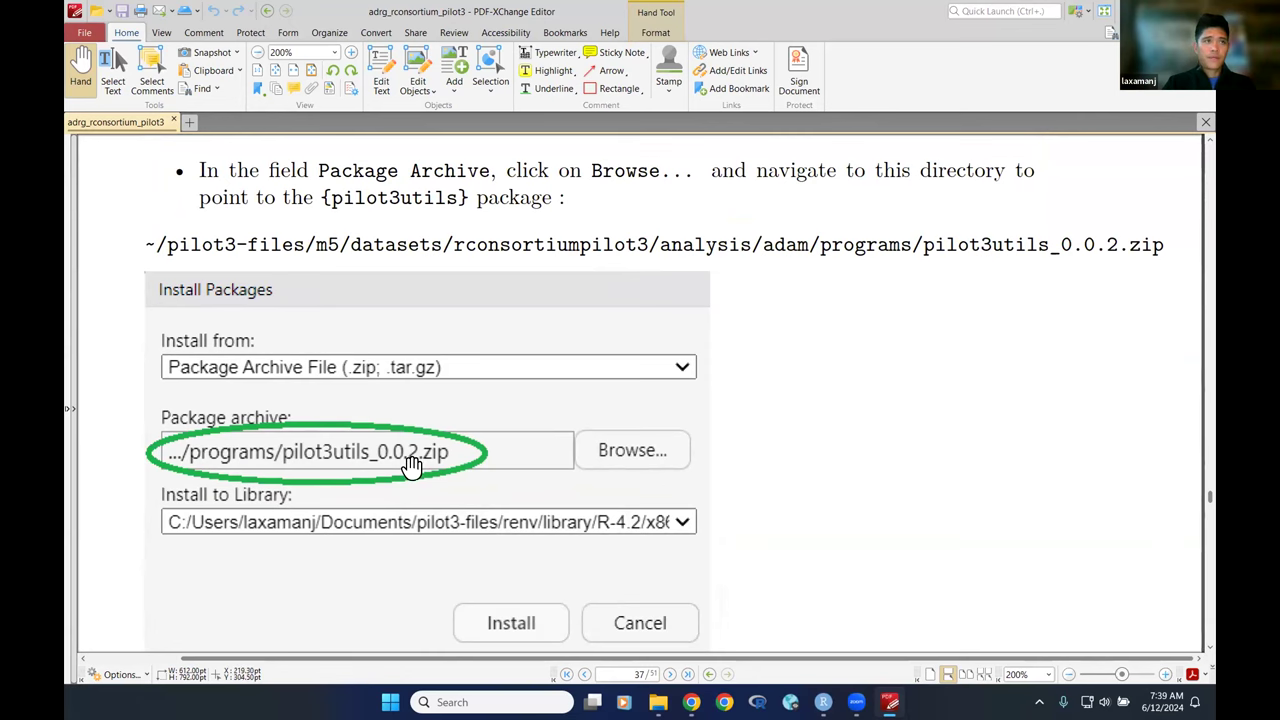
Read the rest of the pilot3utils installation instructions and step 9 on setting the input and output paths for the analysis programs
scroll(409, 450, down, 5)
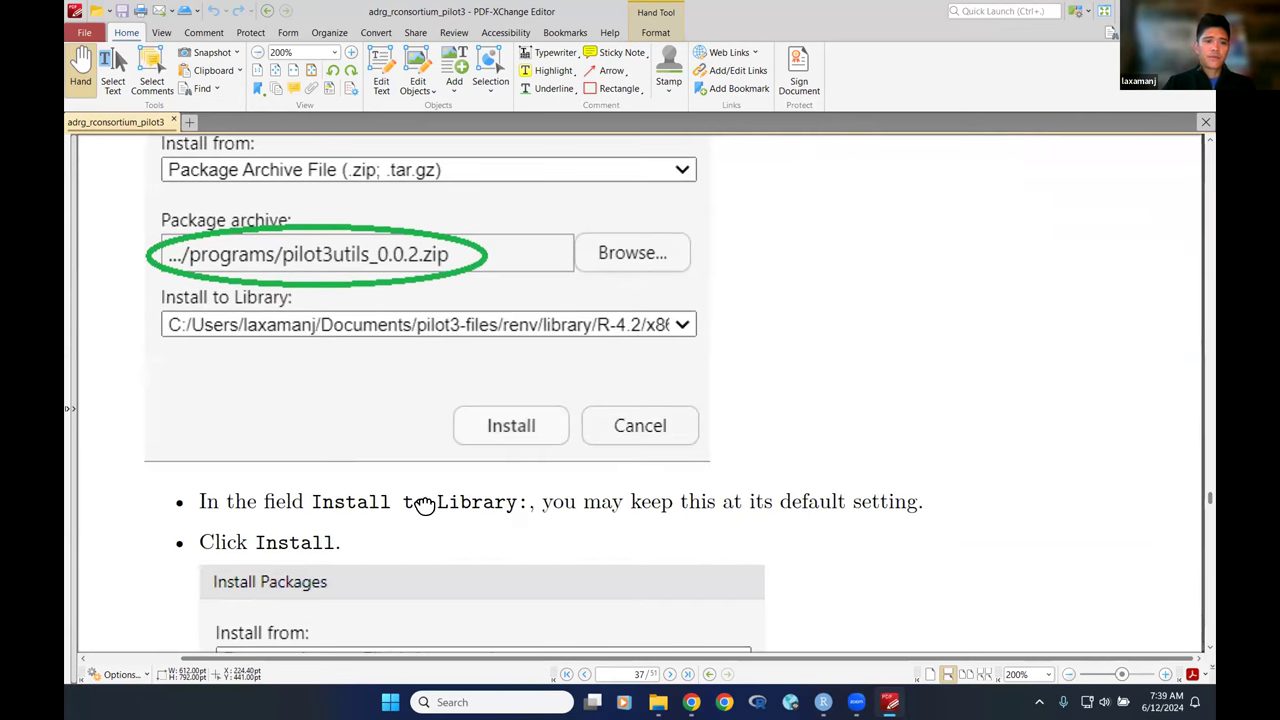
scroll(425, 505, down, 10)
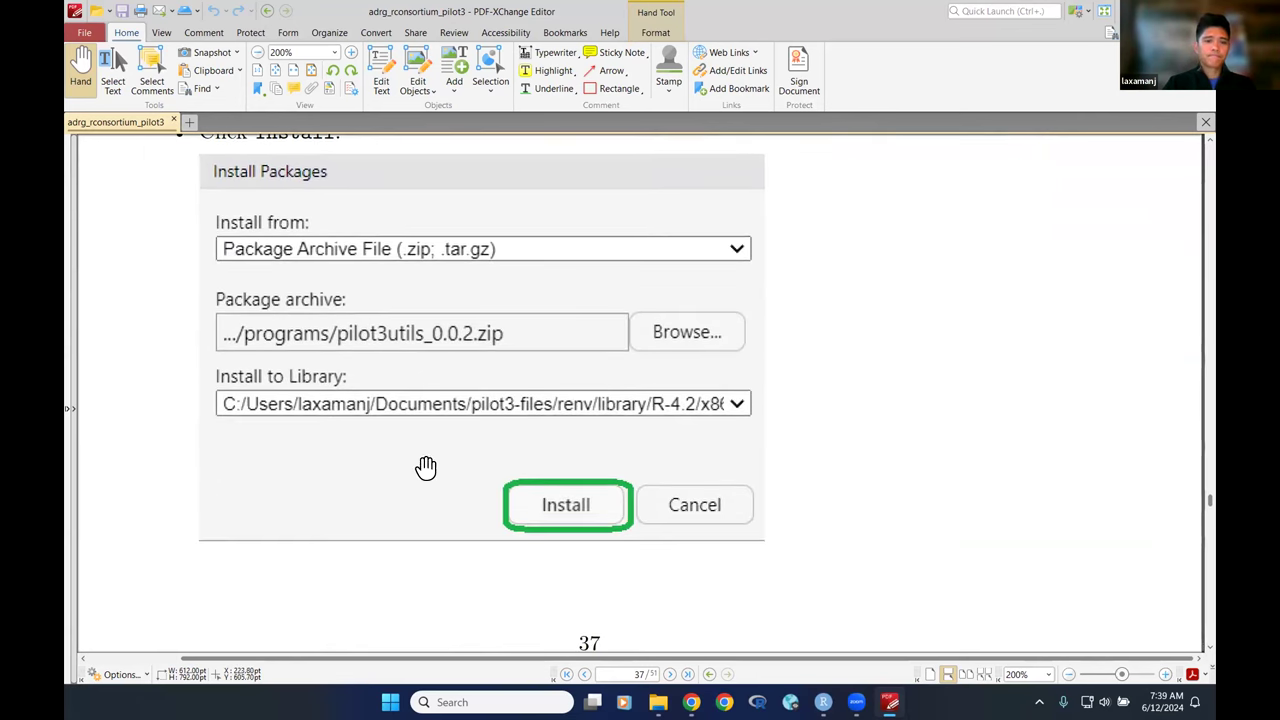
drag(426, 467, 423, 317)
drag(437, 520, 413, 227)
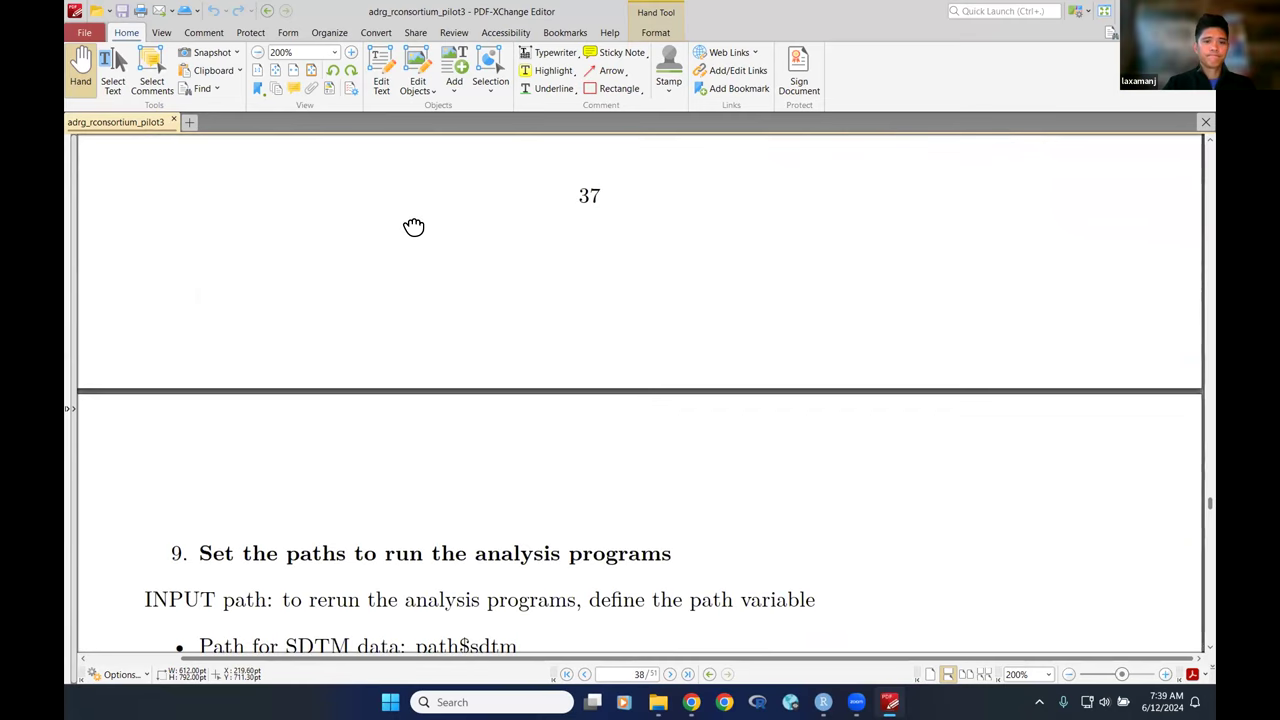
drag(412, 308, 409, 189)
drag(437, 437, 420, 199)
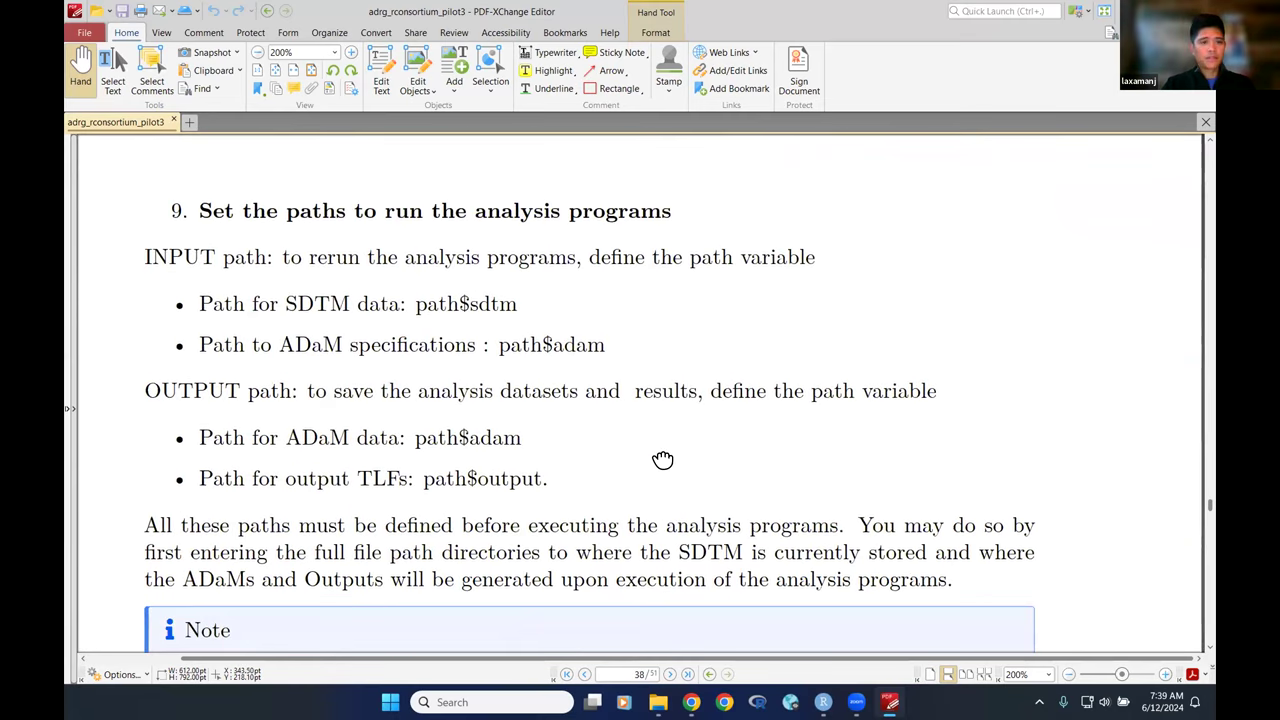
drag(663, 460, 666, 440)
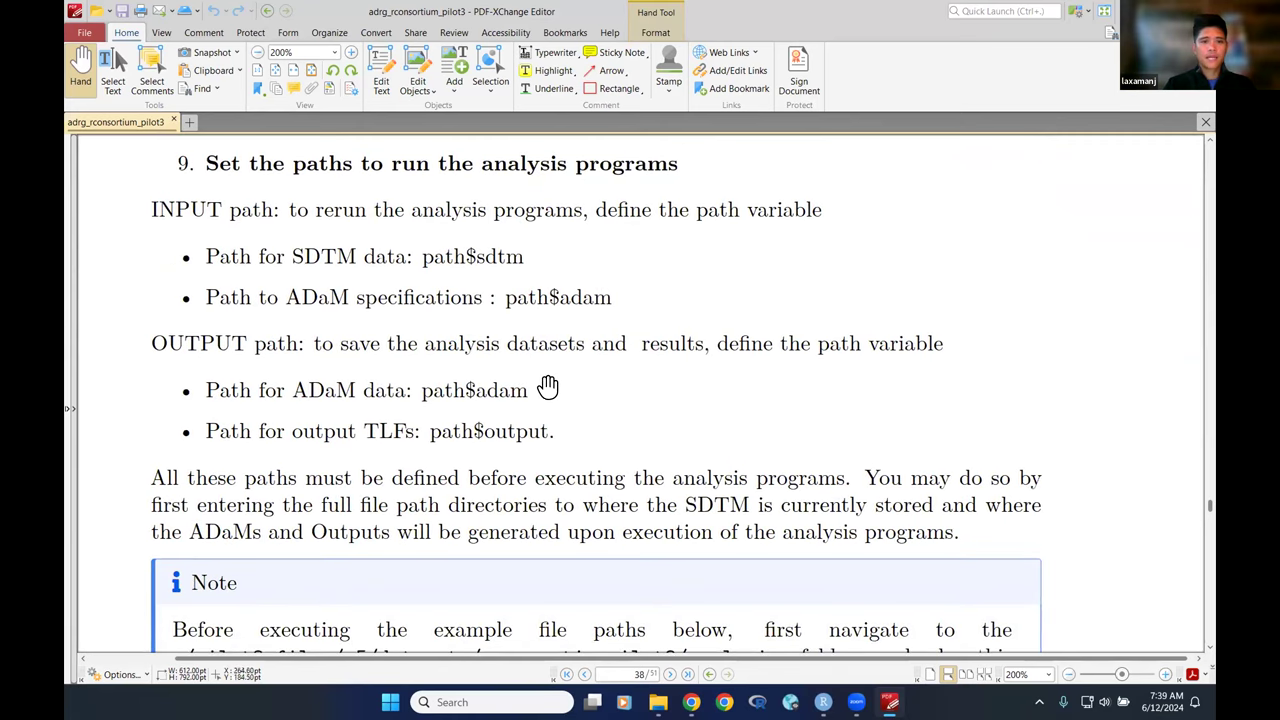
drag(655, 505, 655, 432)
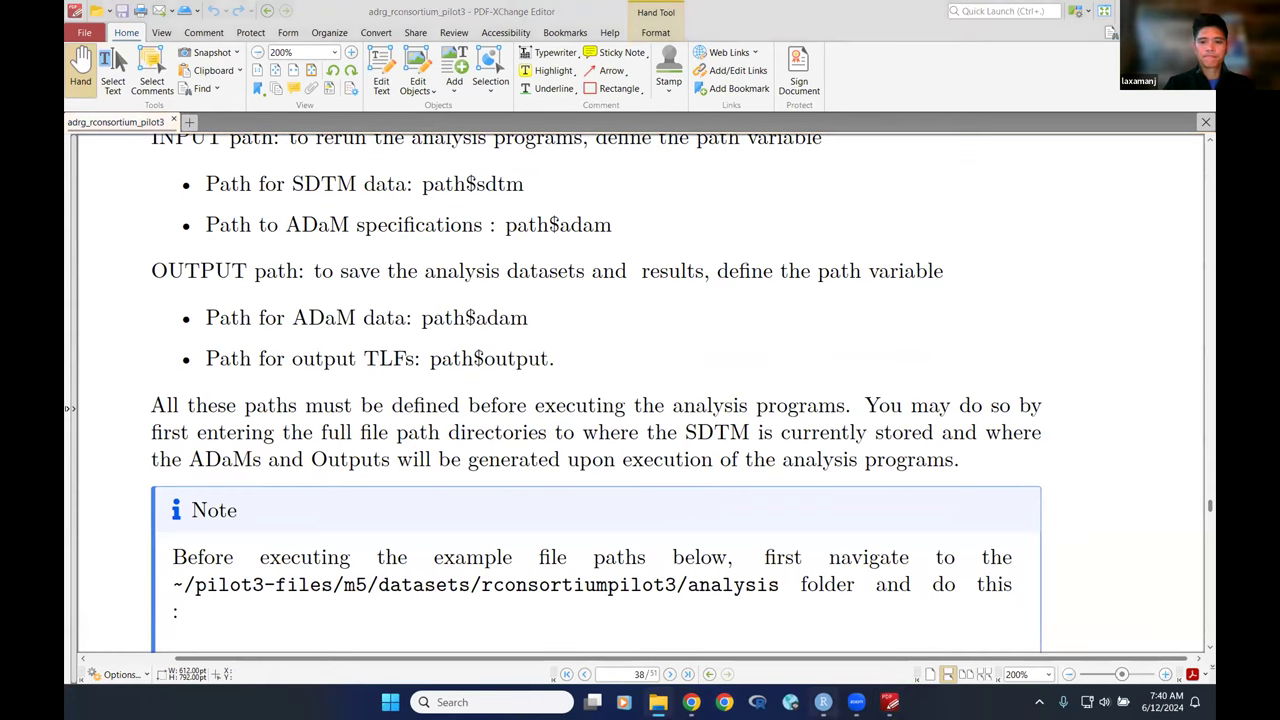
Switch to RStudio and display the pilot3-files project's file listing
key(alt+Tab)
click(805, 314)
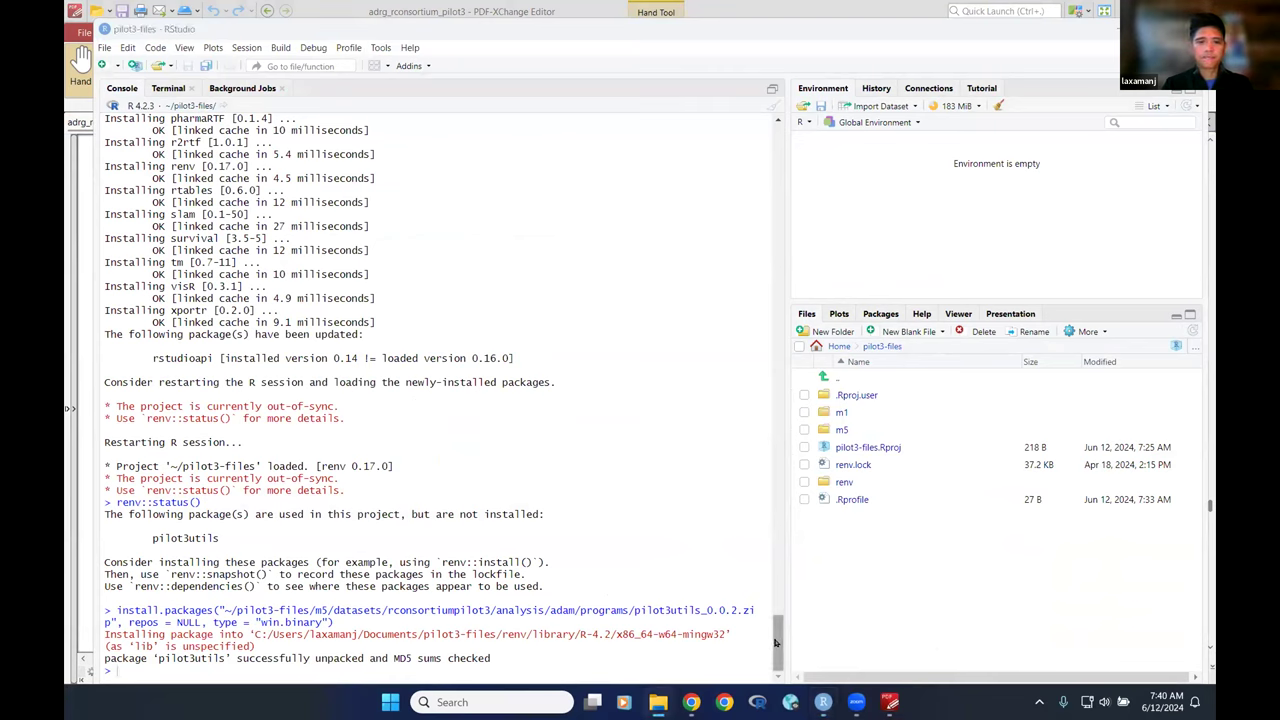
Return to the PDF guide and read the note on copying the adam folder within analysis and renaming the copy adam-reviewer
key(alt+Tab)
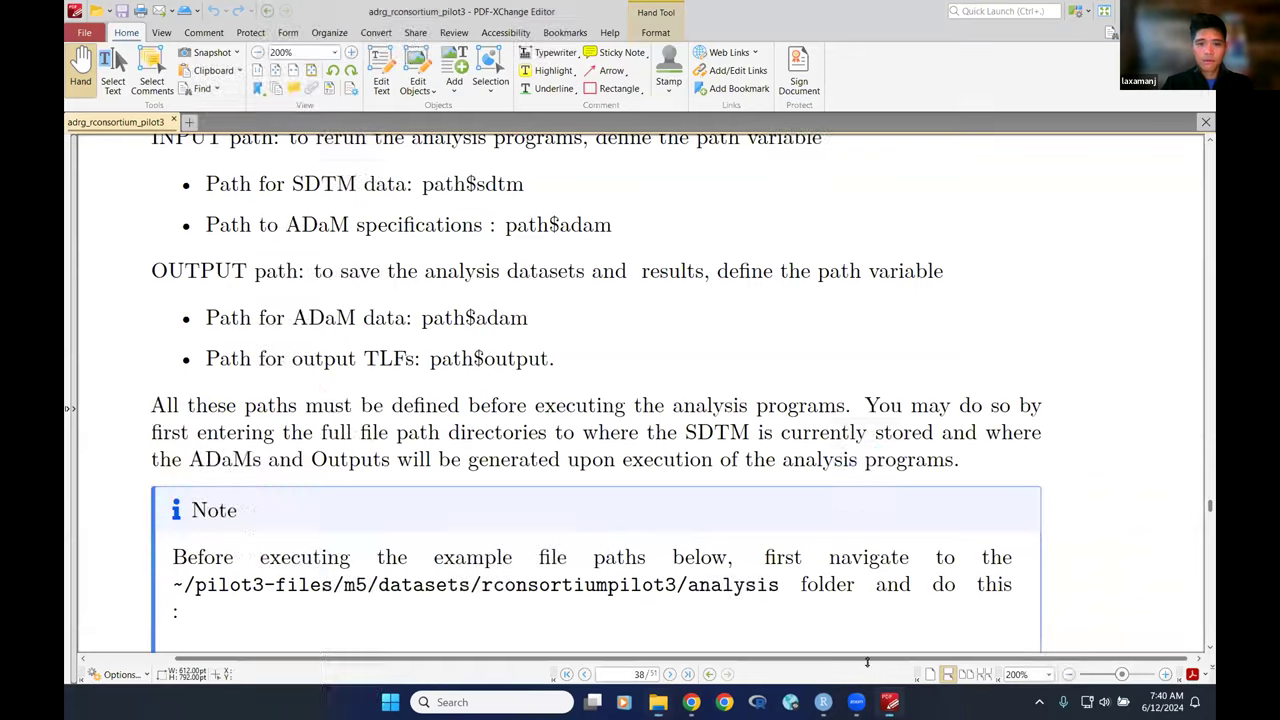
scroll(591, 386, down, 3)
scroll(583, 282, down, 2)
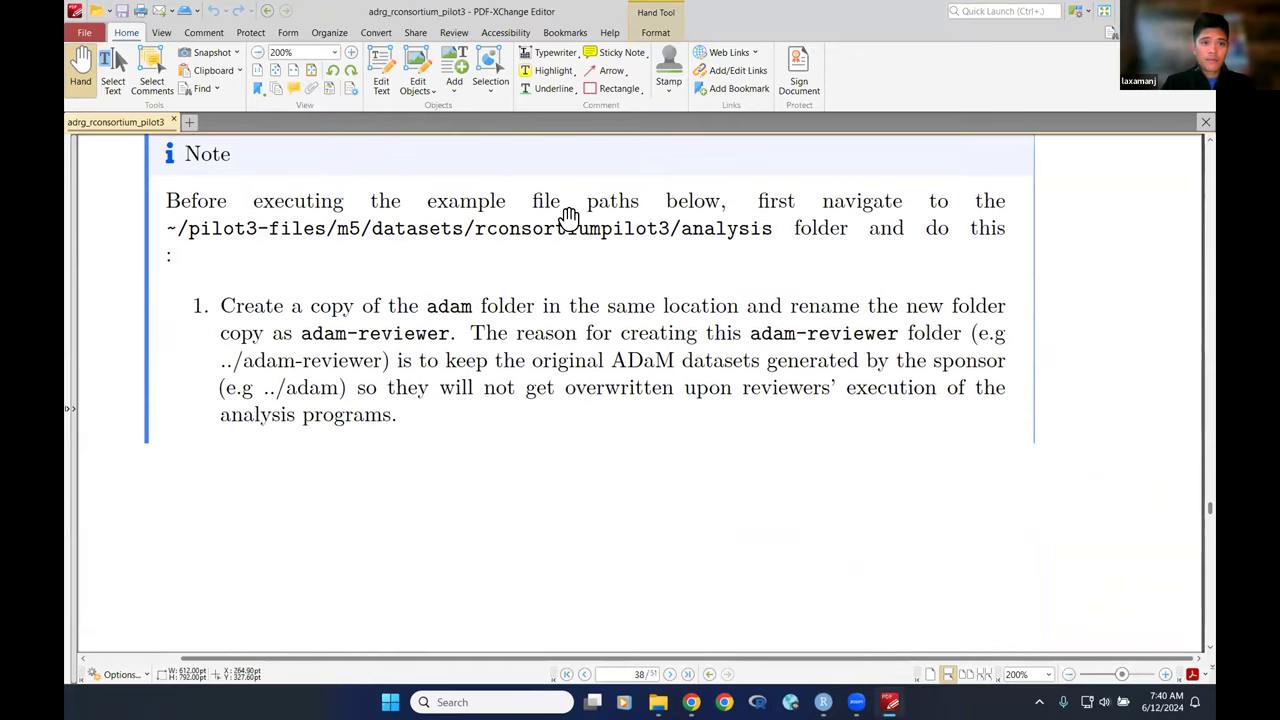
scroll(605, 380, down, 1)
scroll(607, 355, down, 1)
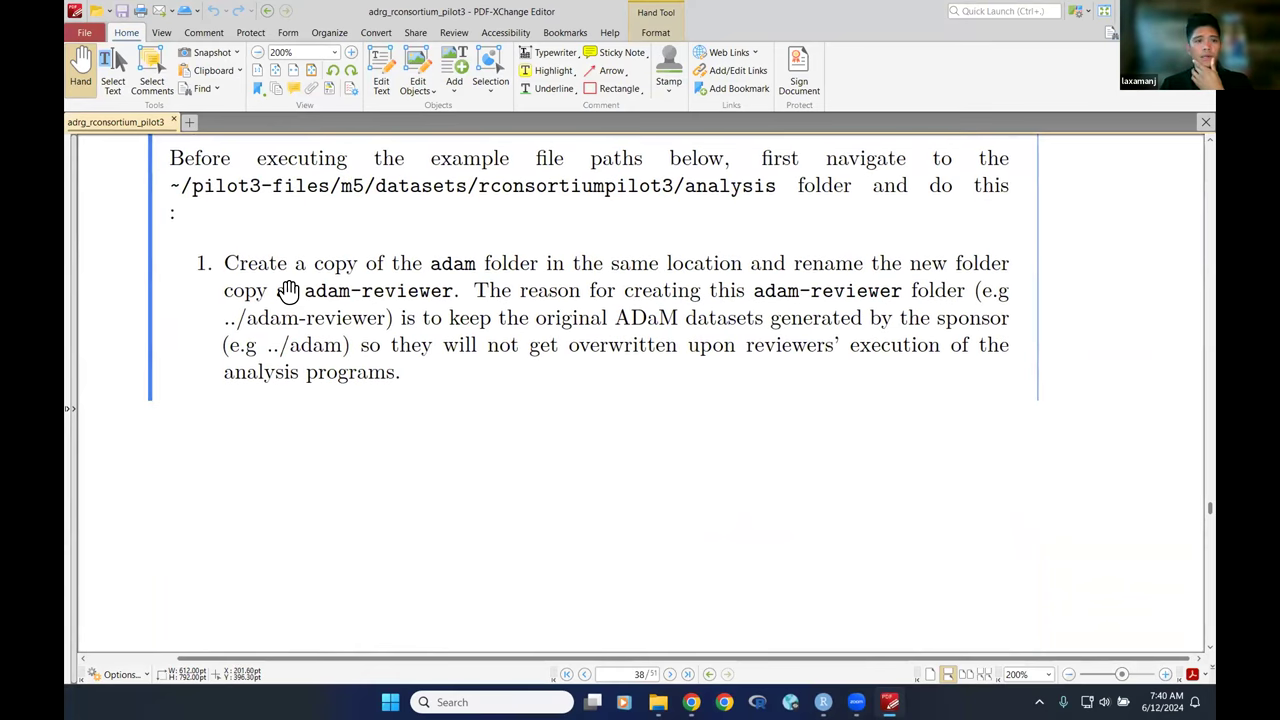
scroll(570, 328, down, 3)
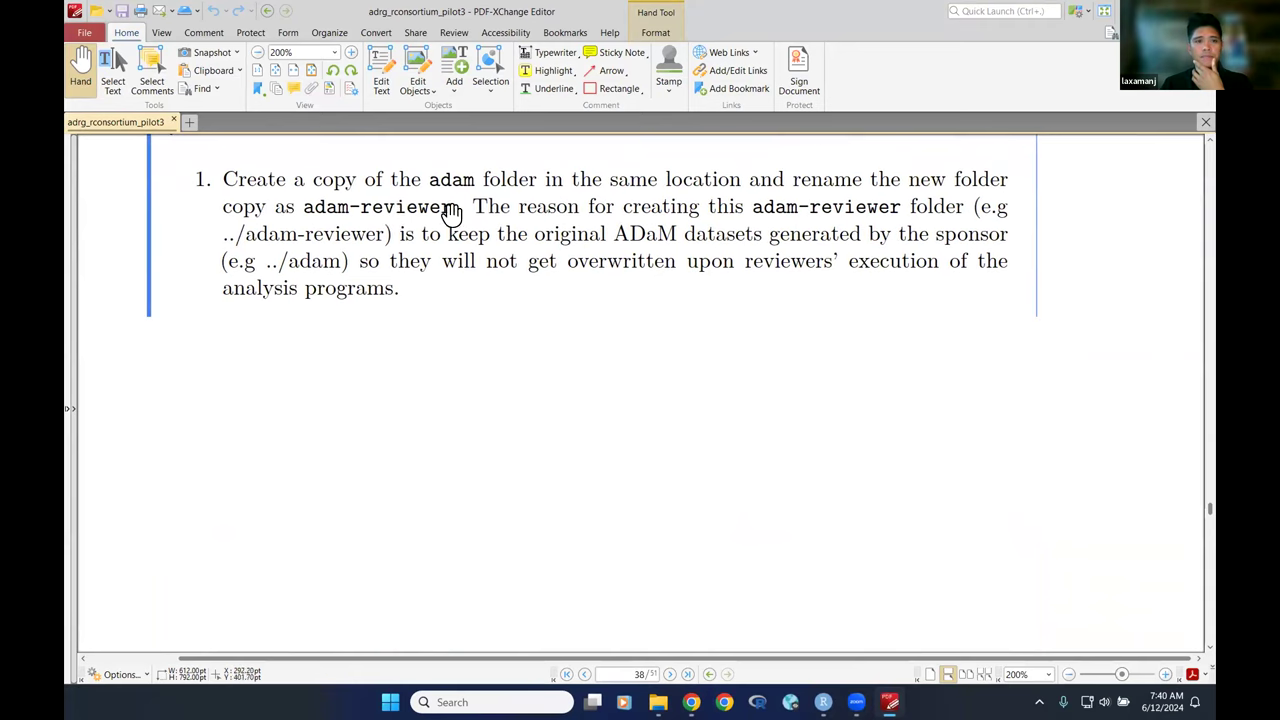
scroll(519, 310, up, 3)
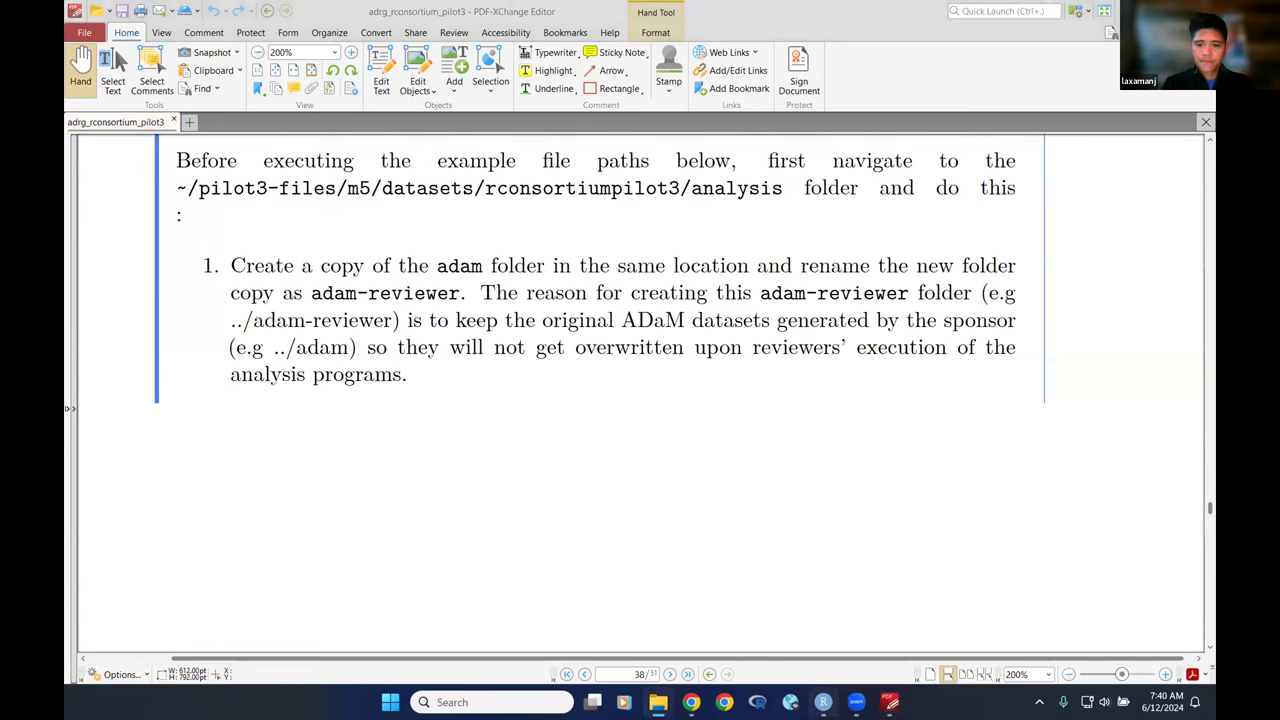
Switch to RStudio and browse the project files to the m5/datasets/rconsortiumpilot3 folder
click(823, 702)
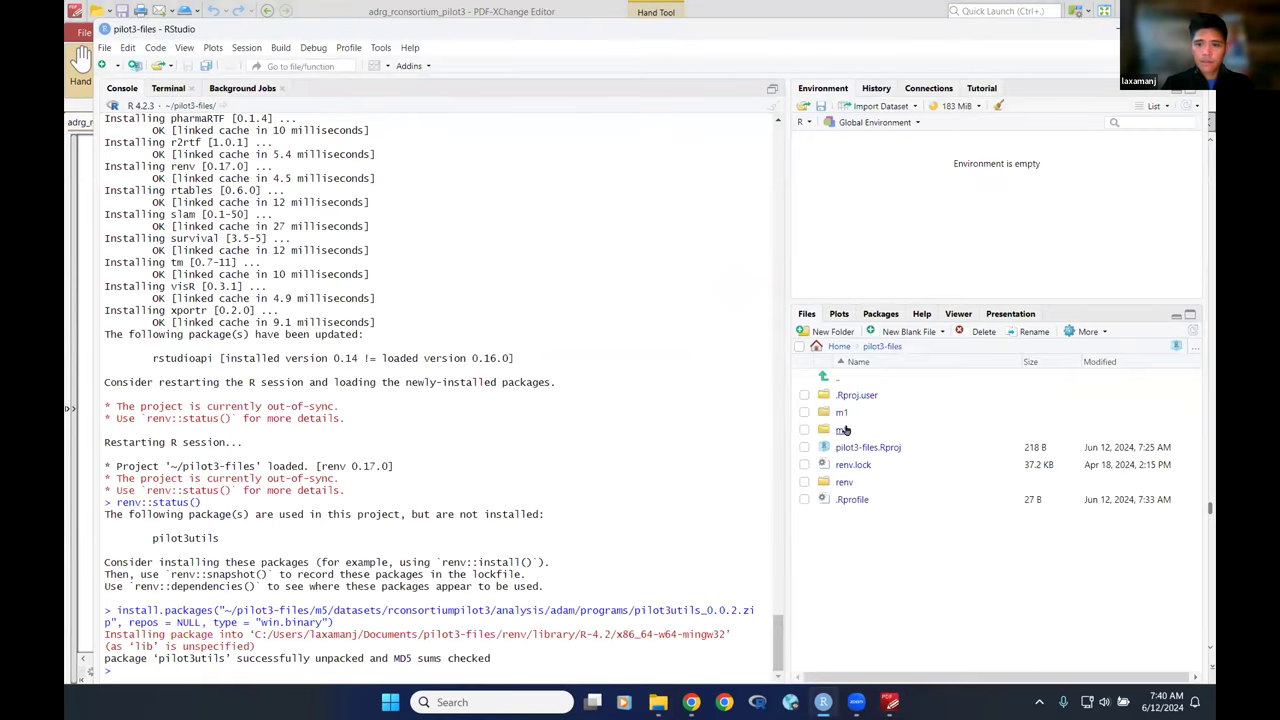
click(843, 429)
click(847, 396)
click(849, 396)
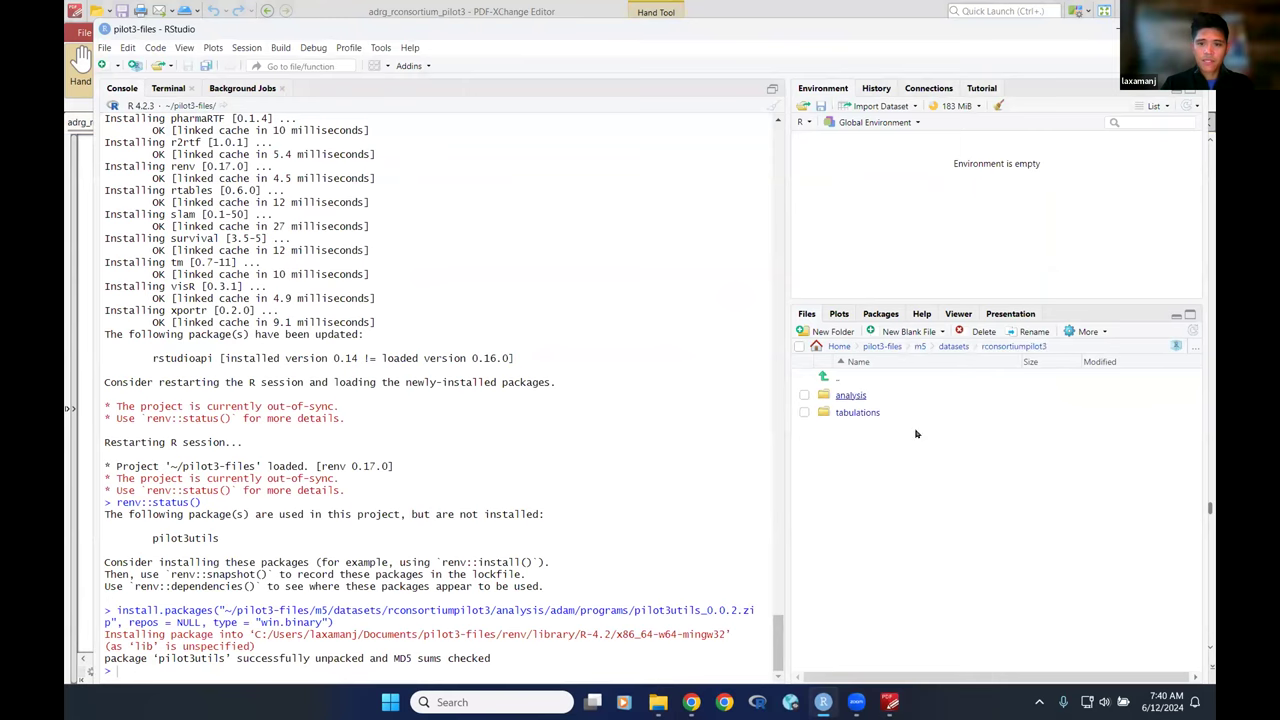